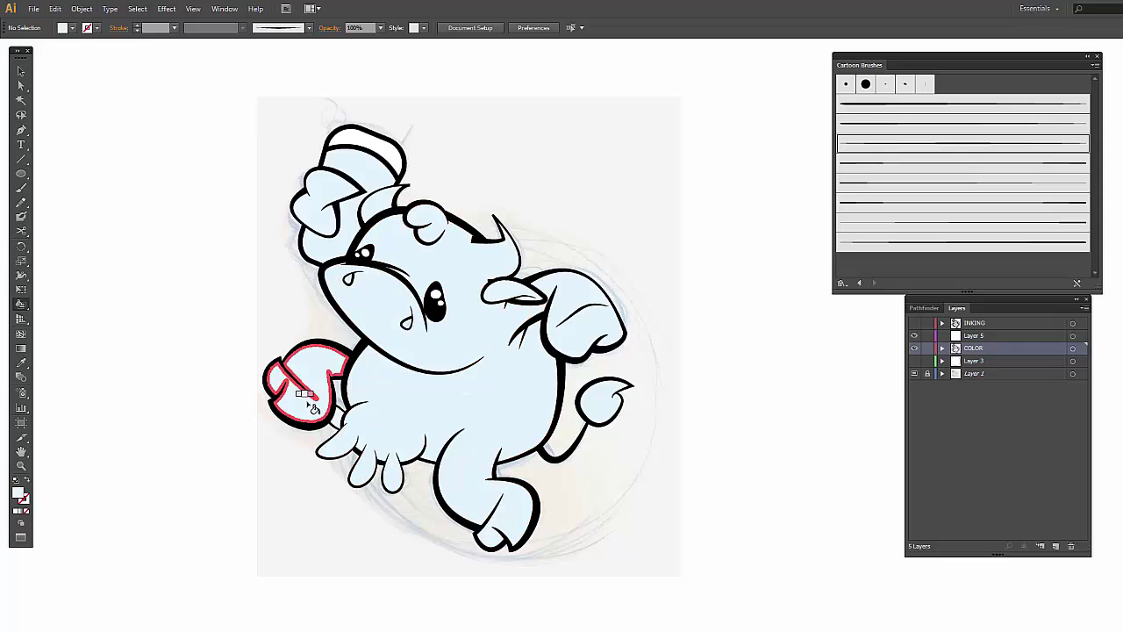
Select the whole inked and colored cow and expand the Live Paint artwork into ordinary paths.
left_click(82, 8)
left_click(21, 70)
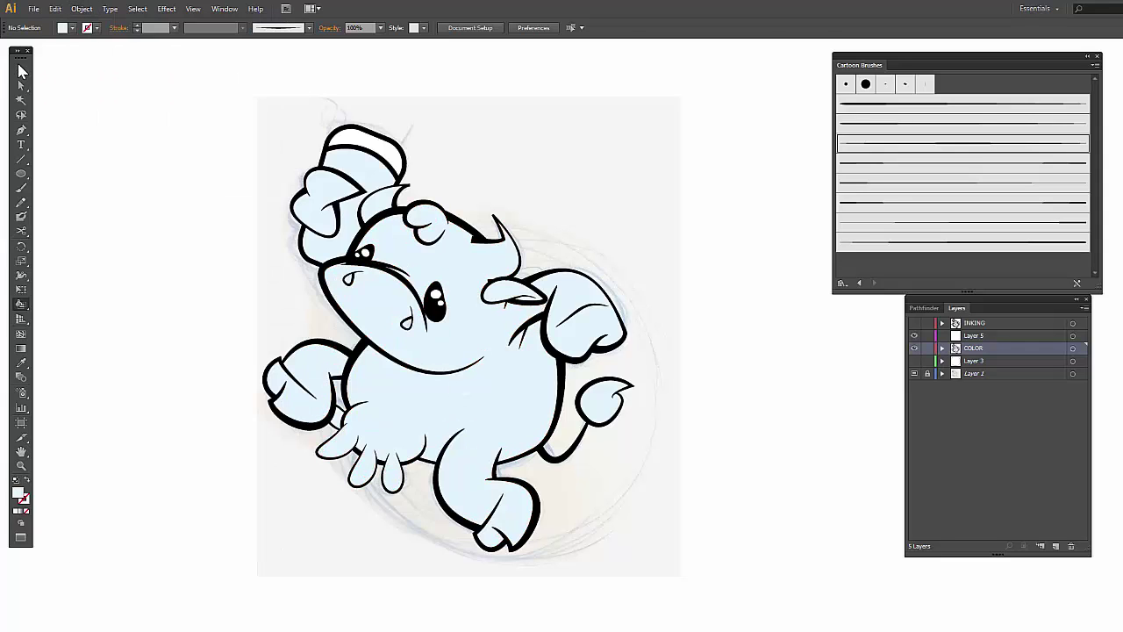
left_click(21, 70)
key("ctrl+a")
left_click(81, 8)
left_click(114, 182)
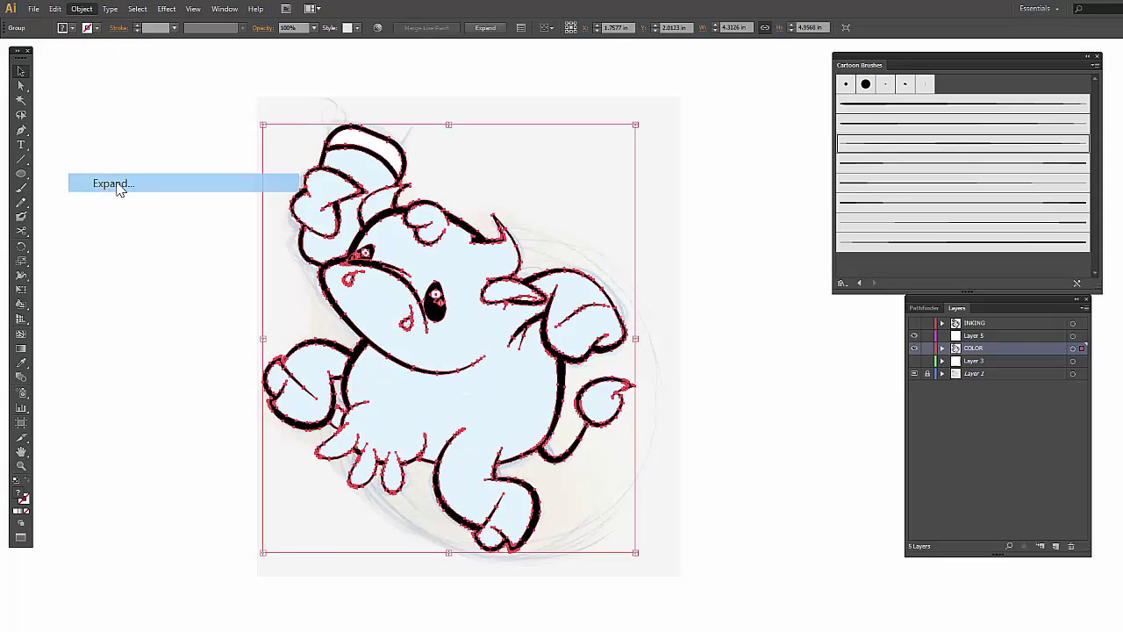
left_click(544, 396)
left_click(659, 342)
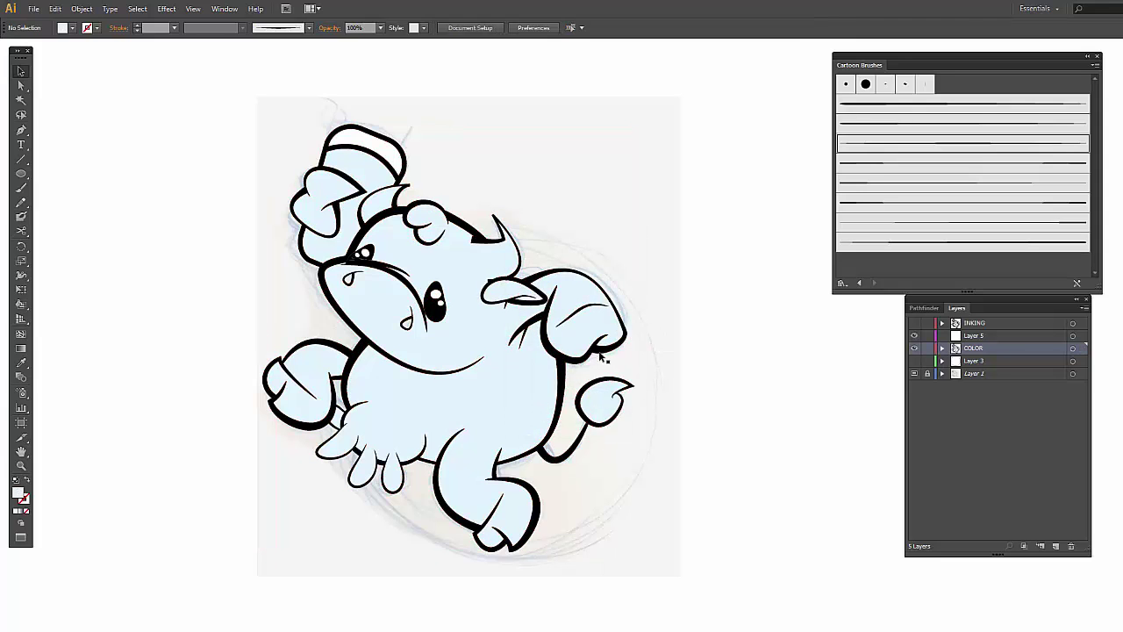
Ungroup the expanded cow artwork three times until the body shape can be selected on its own.
right_click(506, 389)
left_click(579, 321)
left_click(503, 313)
right_click(504, 318)
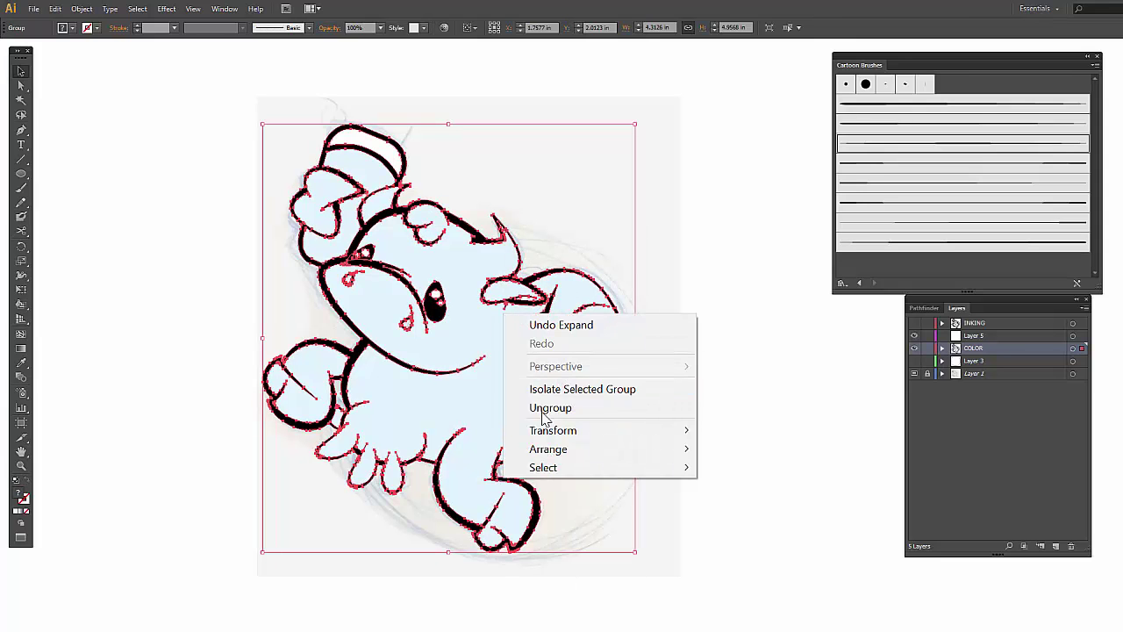
left_click(544, 405)
left_click(754, 293)
left_click(485, 327)
right_click(485, 328)
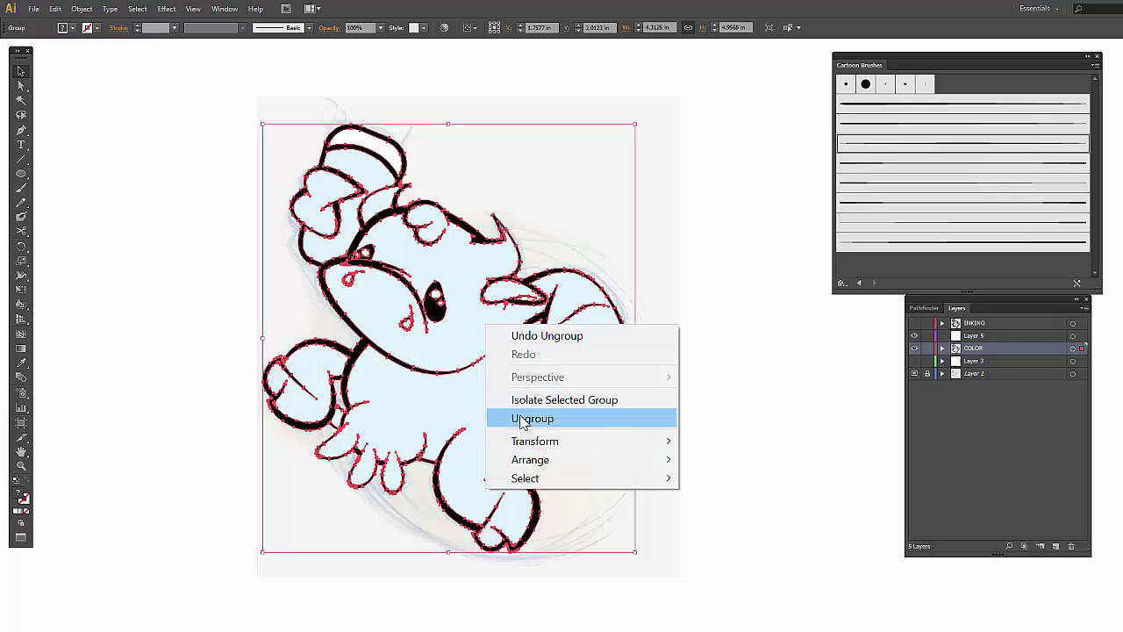
left_click(524, 418)
key("ctrl+shift+a")
left_click(532, 376)
right_click(532, 375)
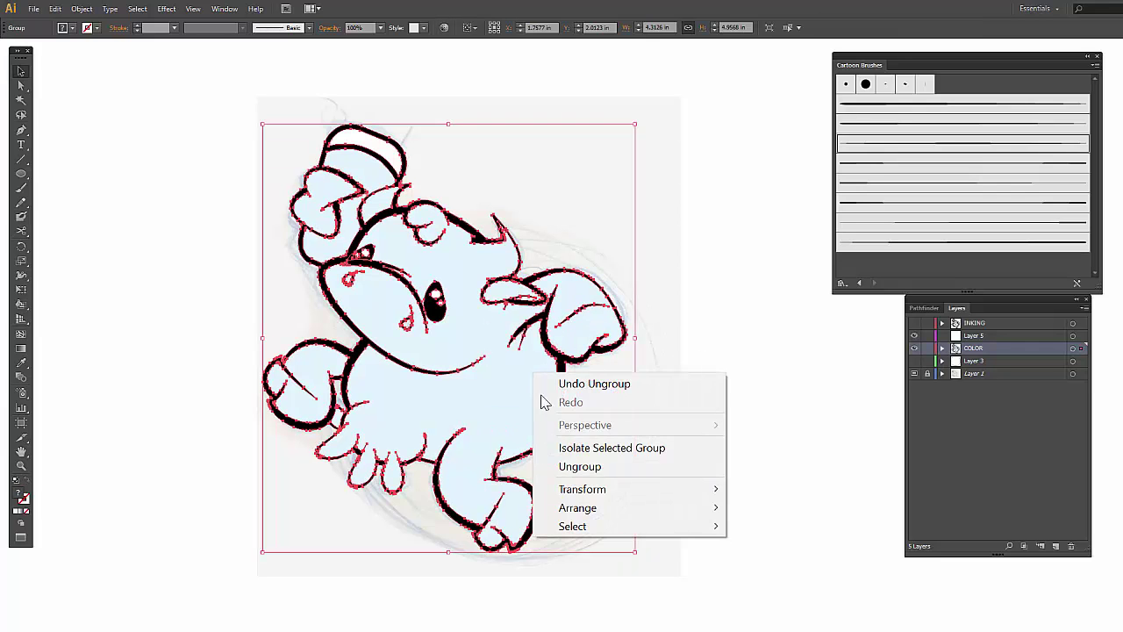
left_click(576, 464)
key("ctrl+shift+a")
left_click(537, 417)
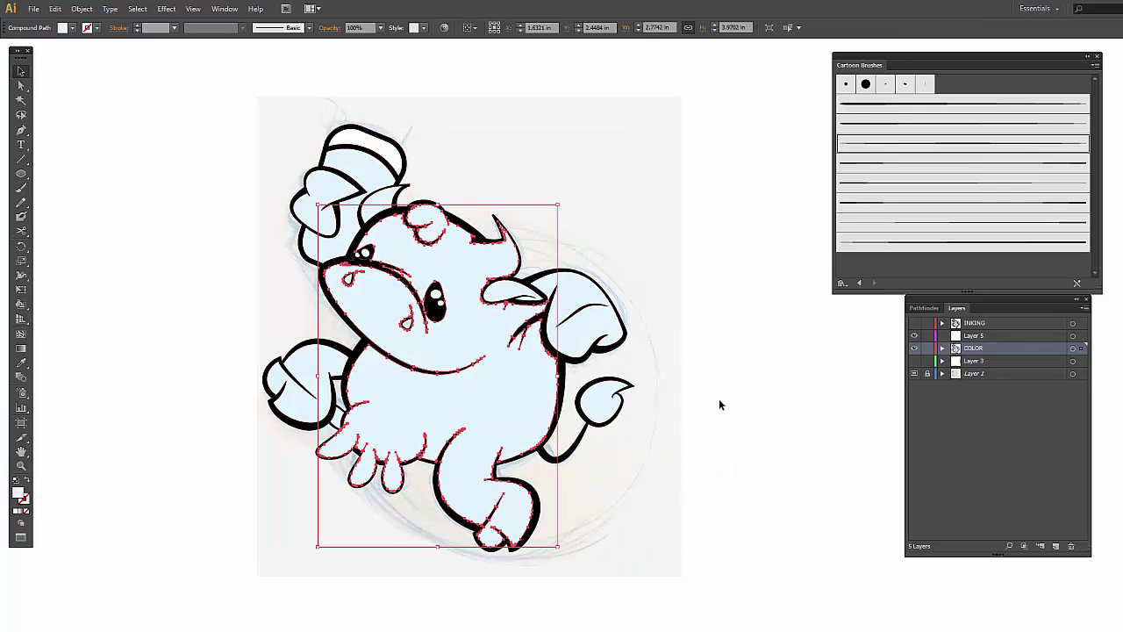
Delete all the black line shapes from the COLOR layer using a Magic Wand selection, and hide the Layer 1 sketch.
left_click(576, 451)
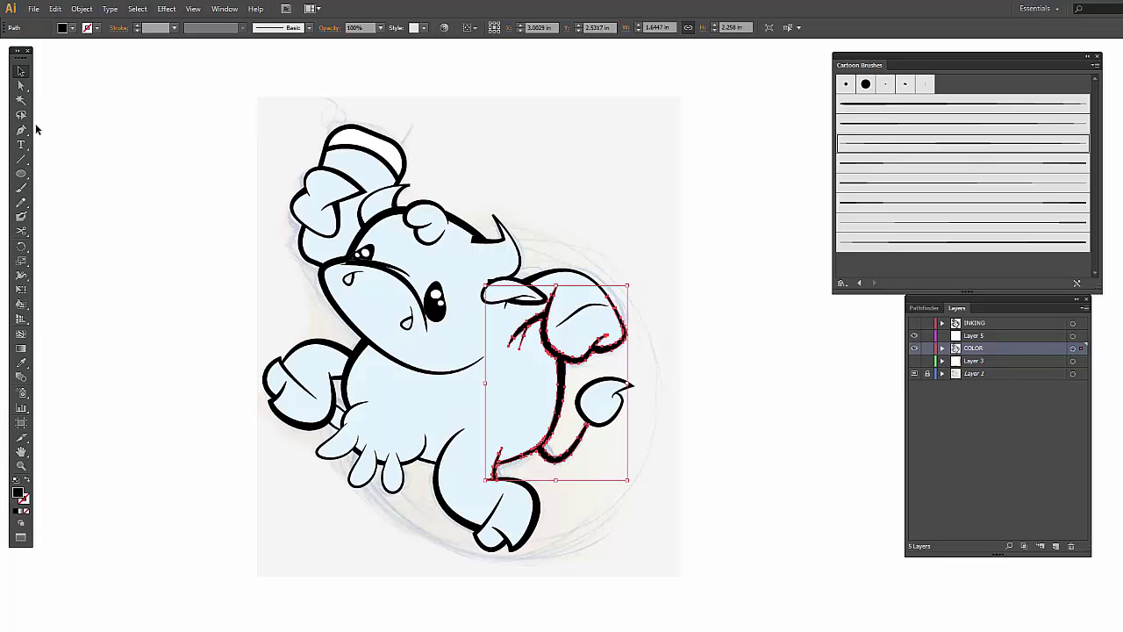
left_click(21, 99)
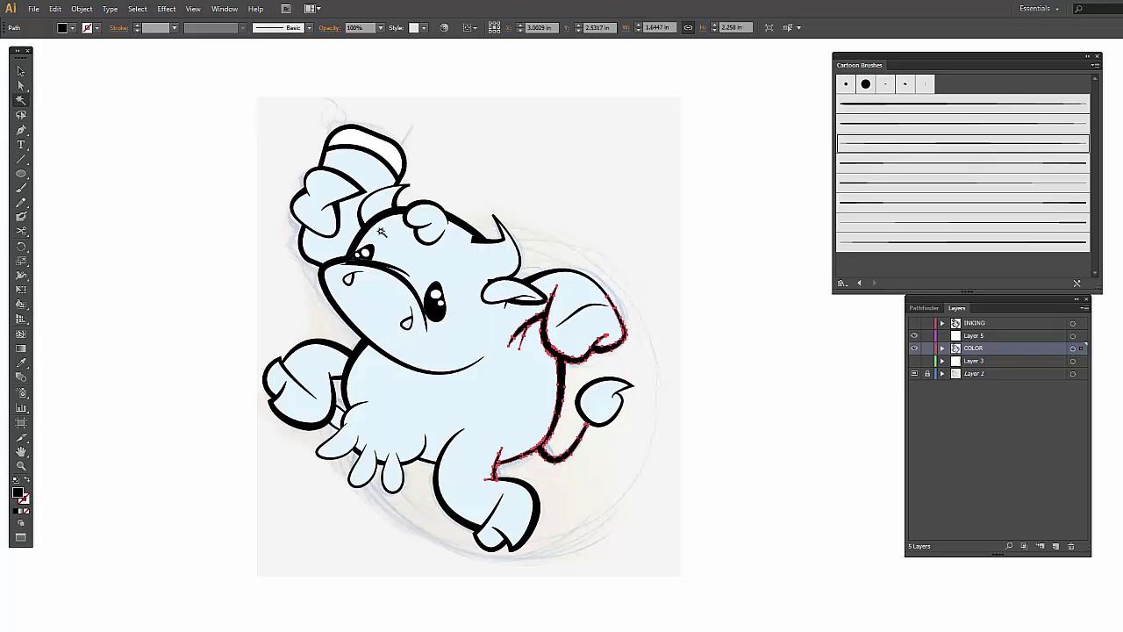
left_click(379, 223)
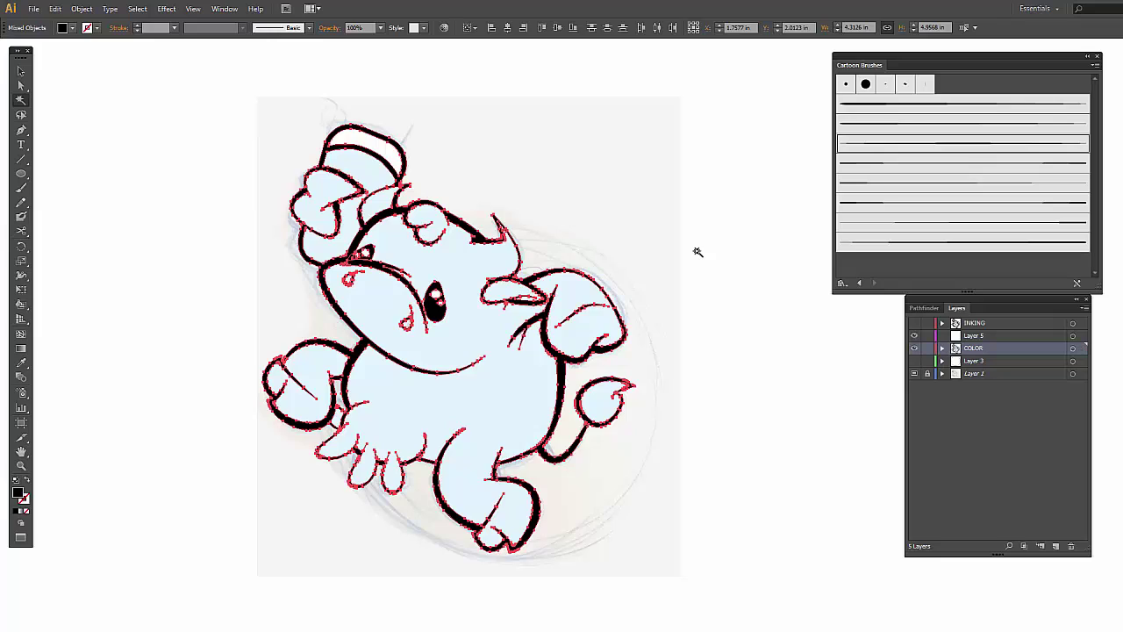
key("Delete")
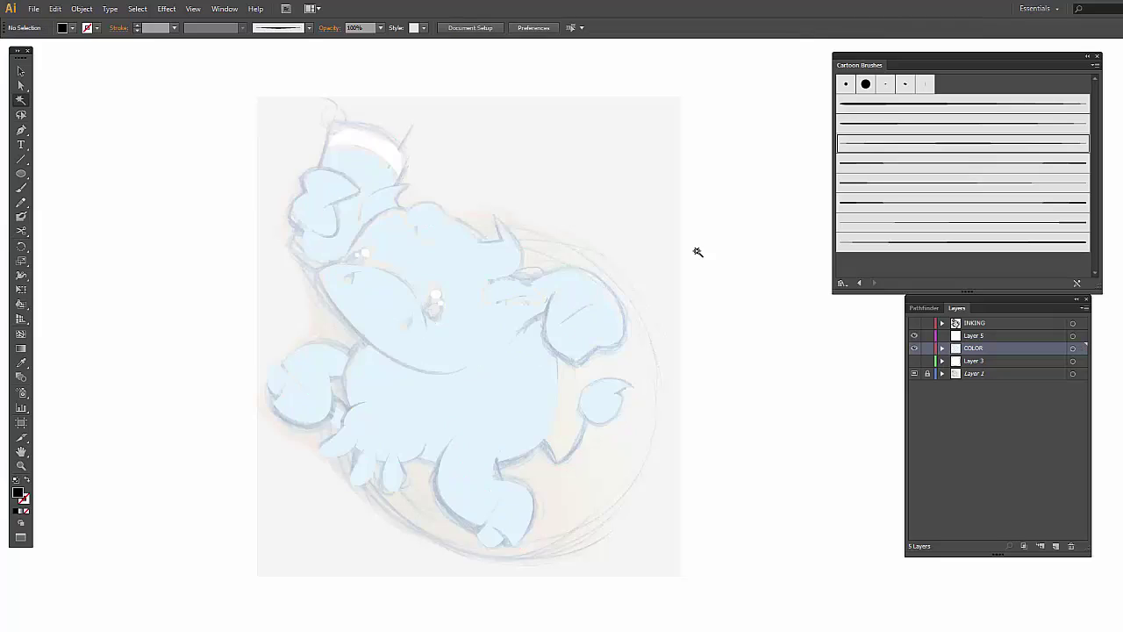
left_click(915, 373)
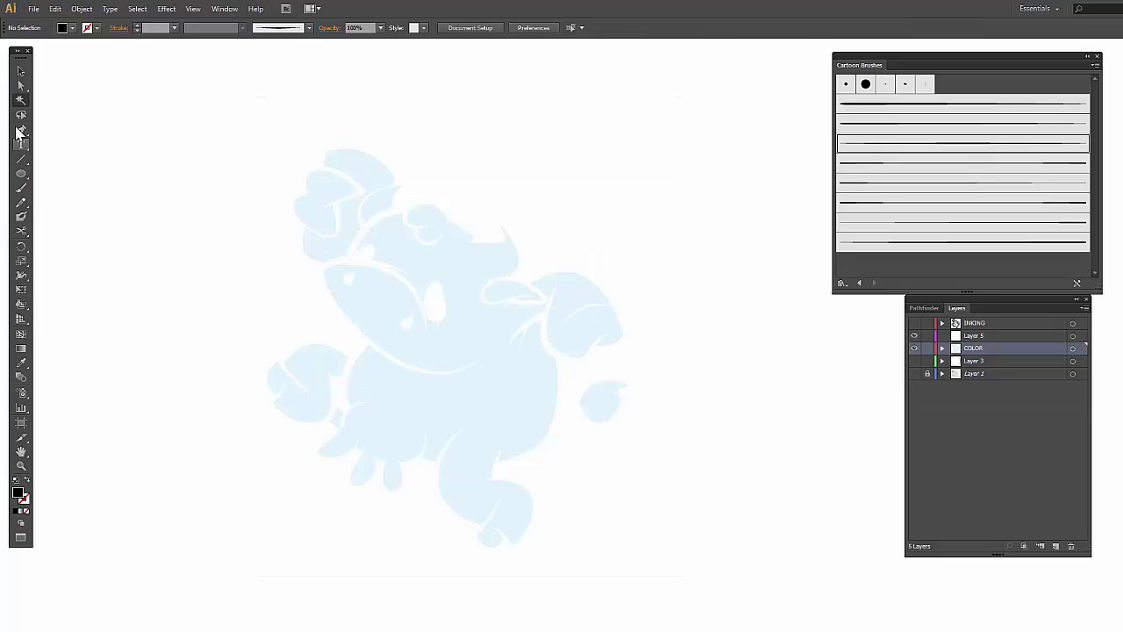
Select all remaining light-blue and white cow shapes with the Magic Wand and fill them with pink.
left_click(22, 70)
left_click(453, 329)
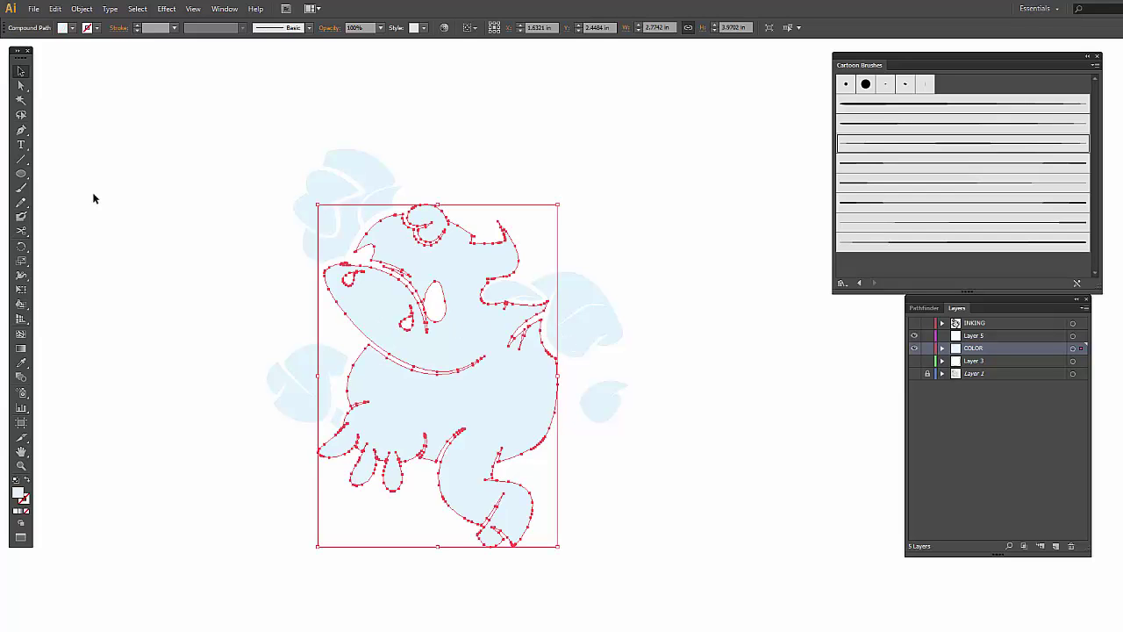
left_click(21, 99)
left_click(361, 175)
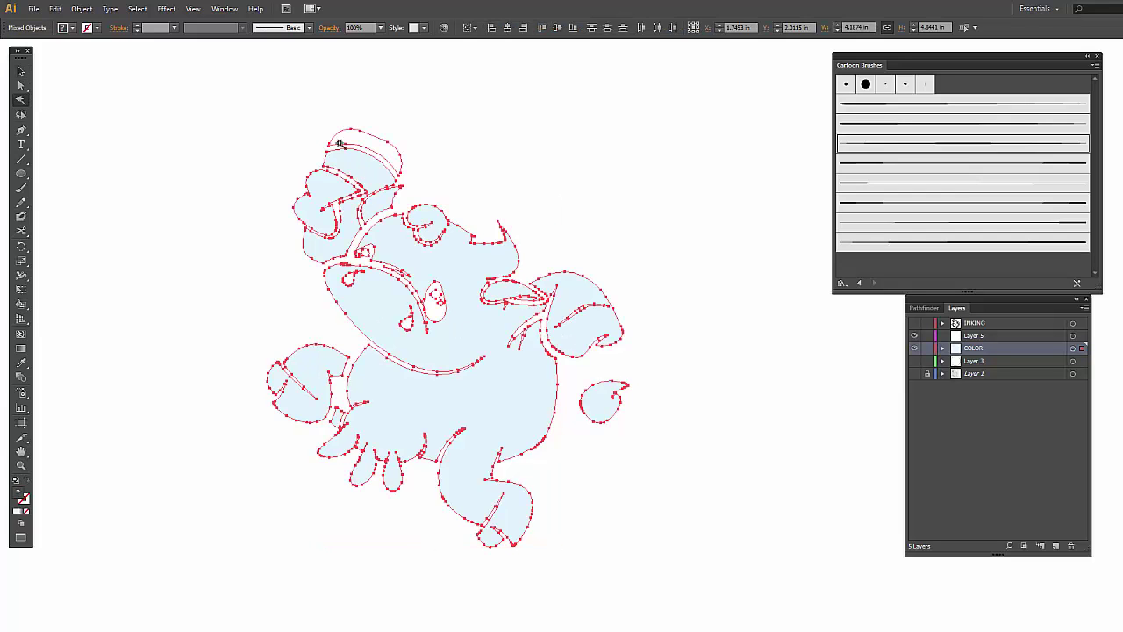
left_click(88, 28)
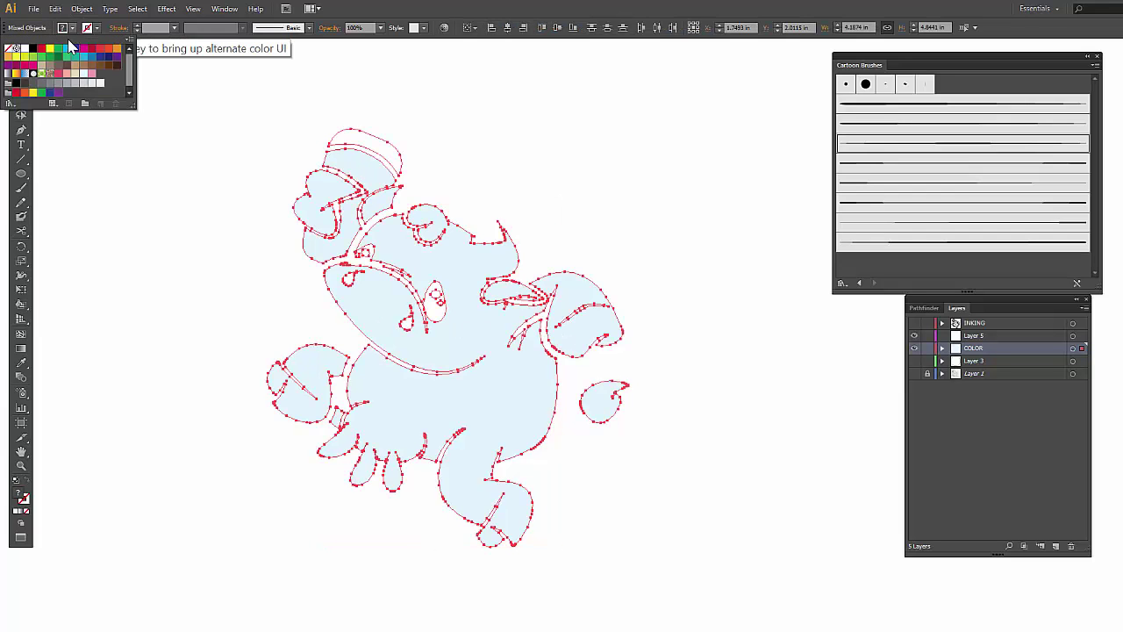
left_click(92, 76)
left_click(122, 212)
left_click(124, 214)
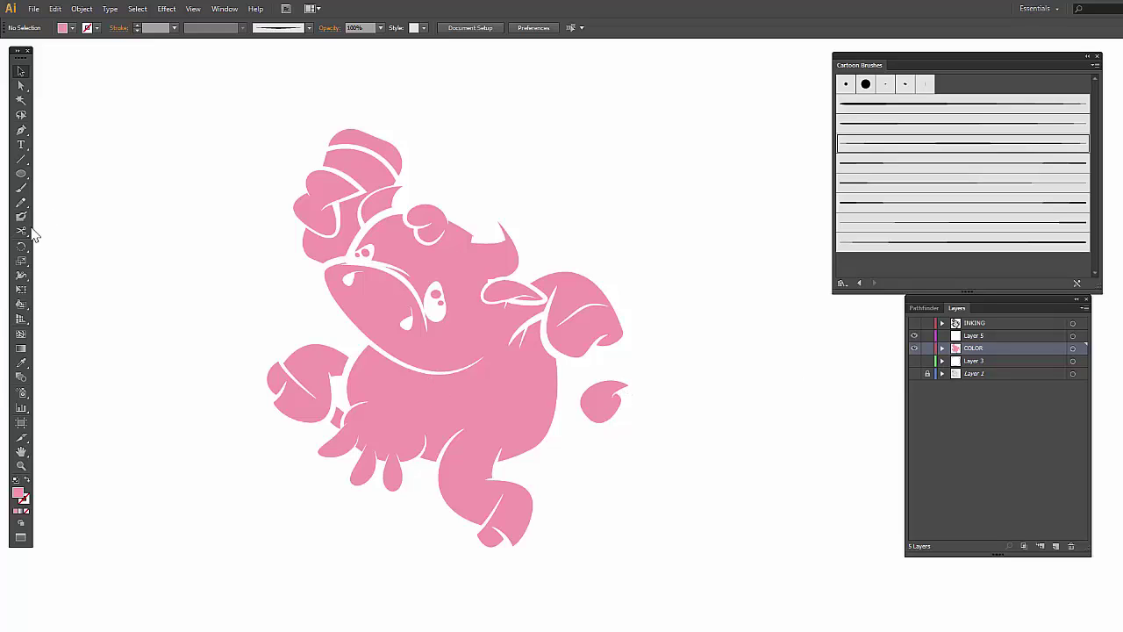
Cut the muzzle away from the head with the Knife, curving from beside the large eye down to the mouth line.
mouse_move(31, 231)
left_mouse_down()
mouse_move(26, 243)
mouse_move(65, 258)
left_mouse_up()
key("z")
left_click_drag(209, 110, 666, 592)
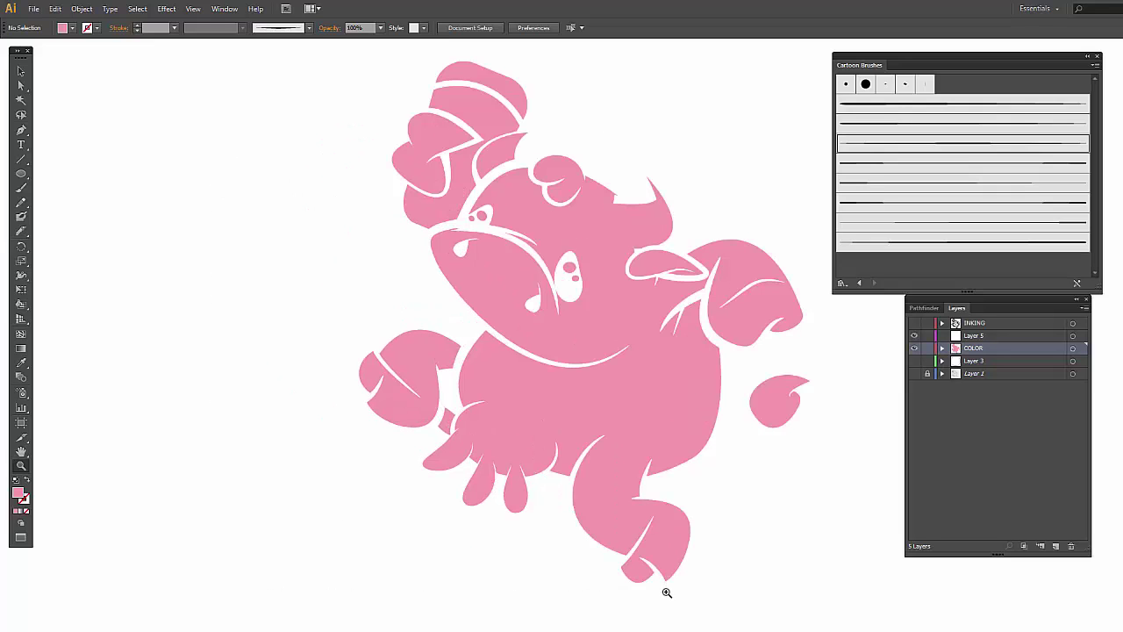
left_click_drag(608, 476, 537, 480)
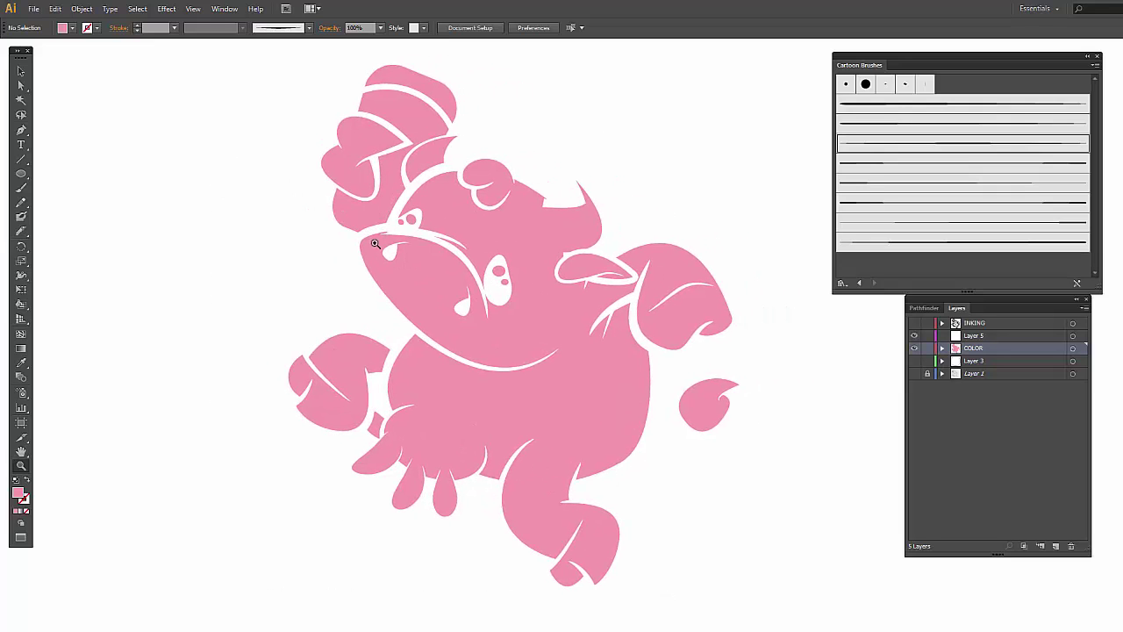
left_click_drag(341, 225, 518, 410)
left_click_drag(579, 328, 364, 347)
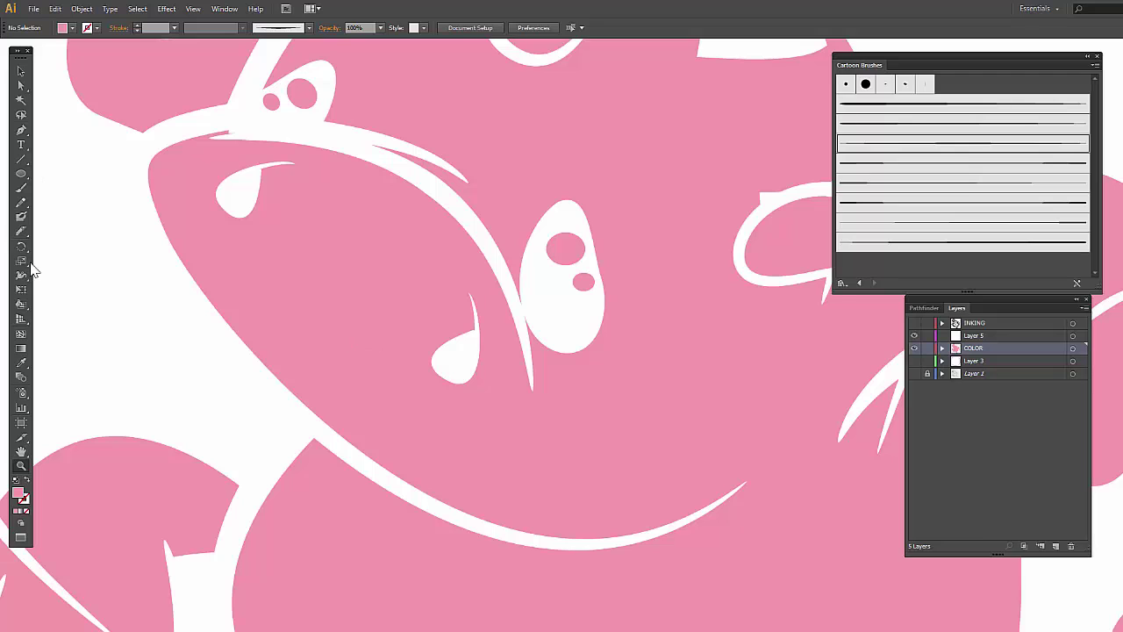
left_click(21, 230)
mouse_move(525, 309)
left_mouse_down()
mouse_move(539, 435)
mouse_move(493, 498)
mouse_move(435, 508)
left_mouse_up()
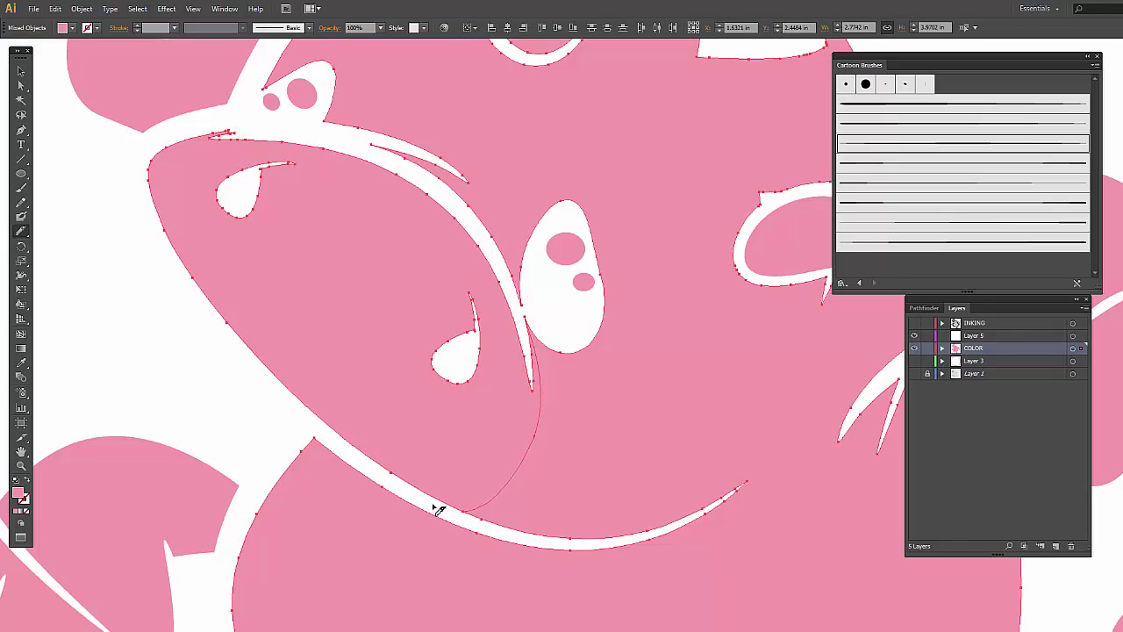
key("v")
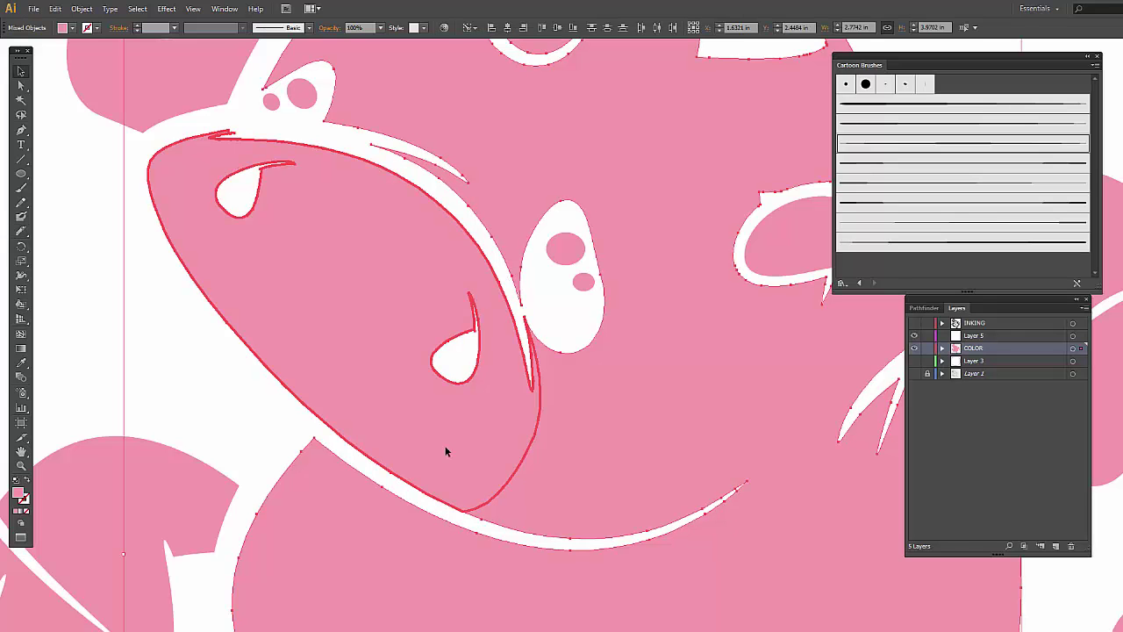
Try to cut the hoof beside the ear along its crease with the Knife.
left_click_drag(724, 448, 223, 325)
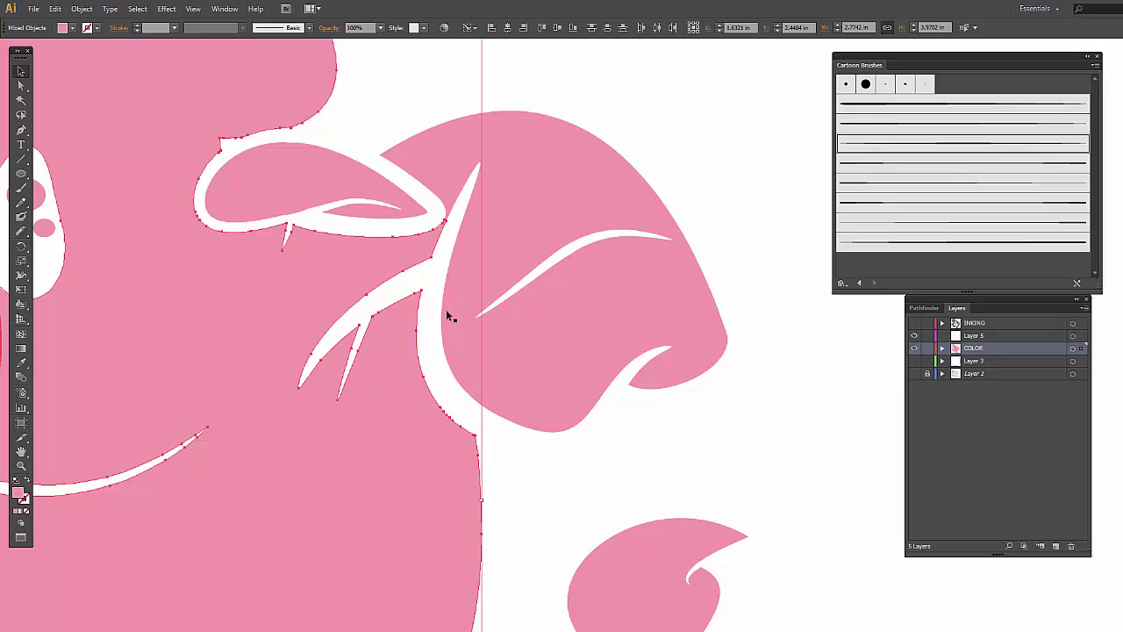
left_click(21, 229)
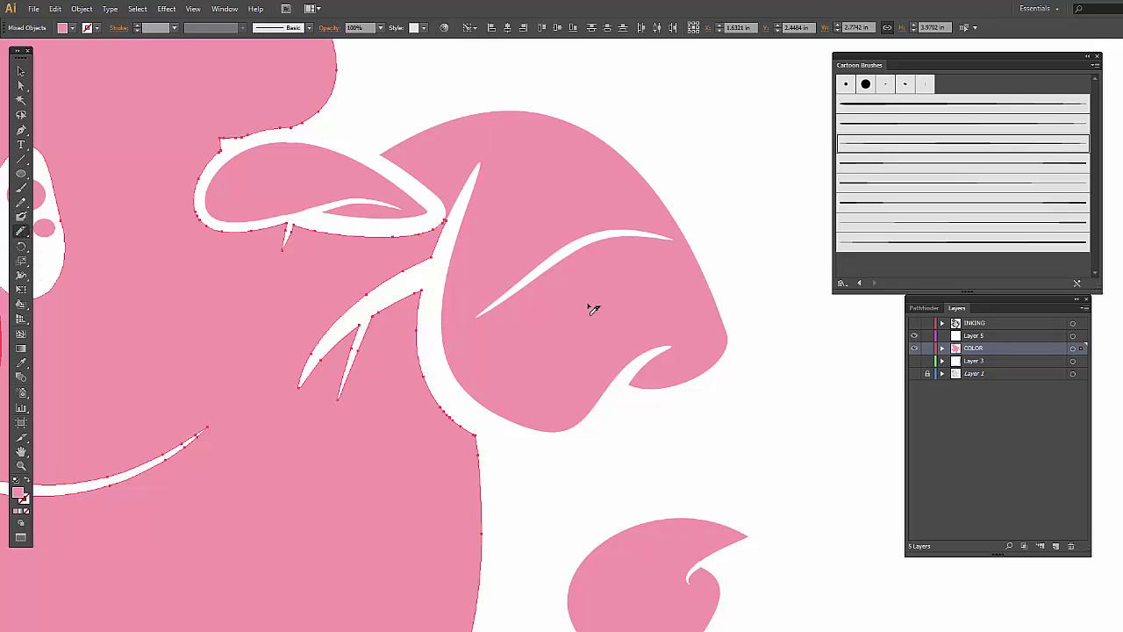
mouse_move(685, 248)
left_mouse_down()
mouse_move(635, 236)
mouse_move(554, 258)
mouse_move(499, 311)
mouse_move(462, 326)
mouse_move(444, 361)
mouse_move(456, 386)
left_mouse_up()
mouse_move(456, 345)
left_mouse_down()
mouse_move(488, 307)
mouse_move(602, 241)
mouse_move(704, 250)
mouse_move(723, 273)
left_mouse_up()
key("v")
Select the arm shape beside the ear, slice off its hoof along the crease with the Knife, and select the separated hoof.
left_click(680, 283)
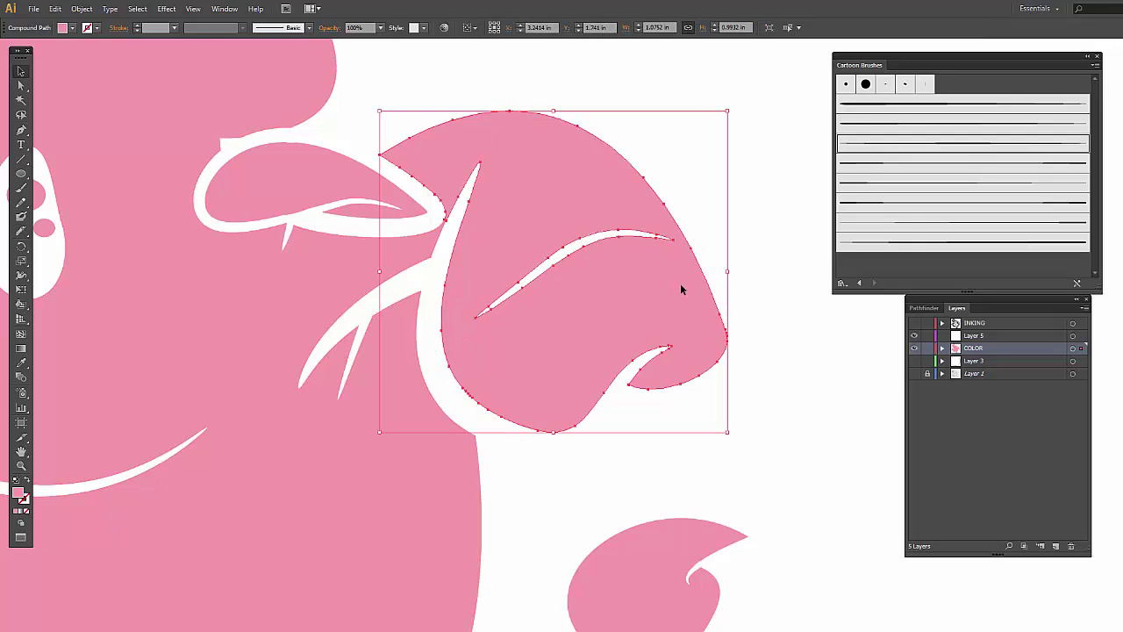
left_click(22, 230)
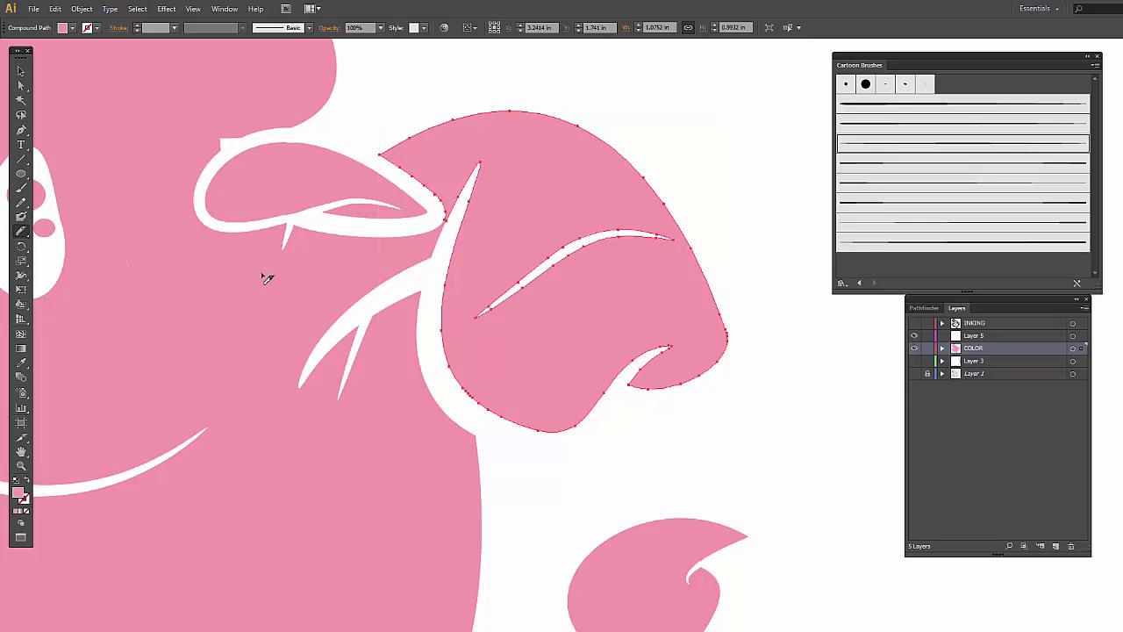
mouse_move(439, 360)
left_mouse_down()
mouse_move(488, 307)
mouse_move(585, 243)
mouse_move(630, 233)
mouse_move(710, 262)
left_mouse_up()
key("v")
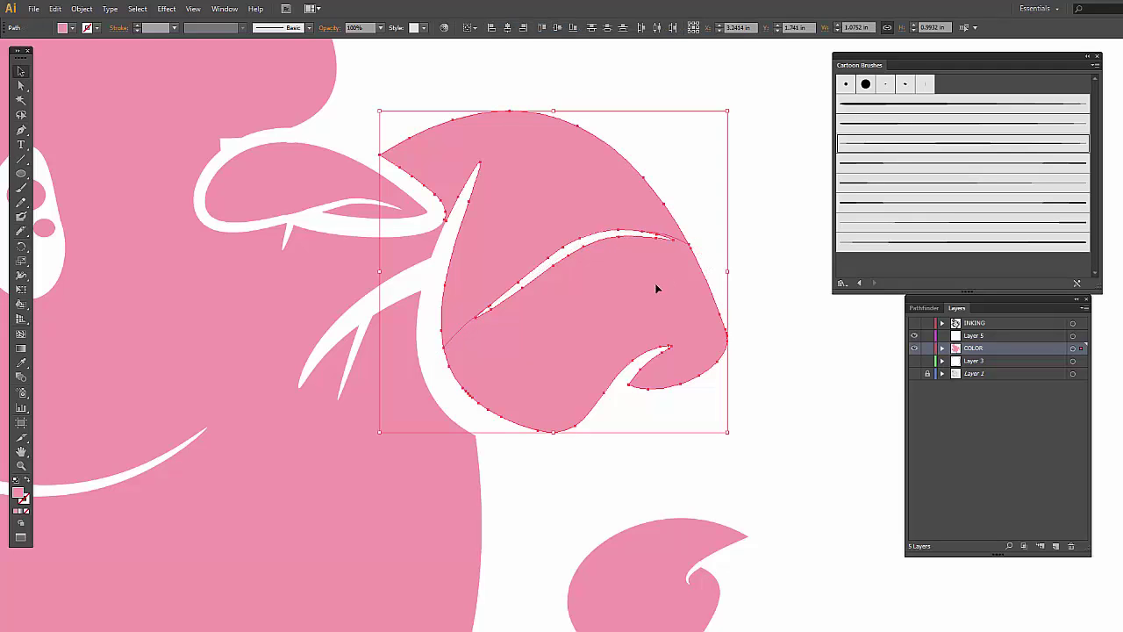
left_click(750, 273)
left_click(681, 305)
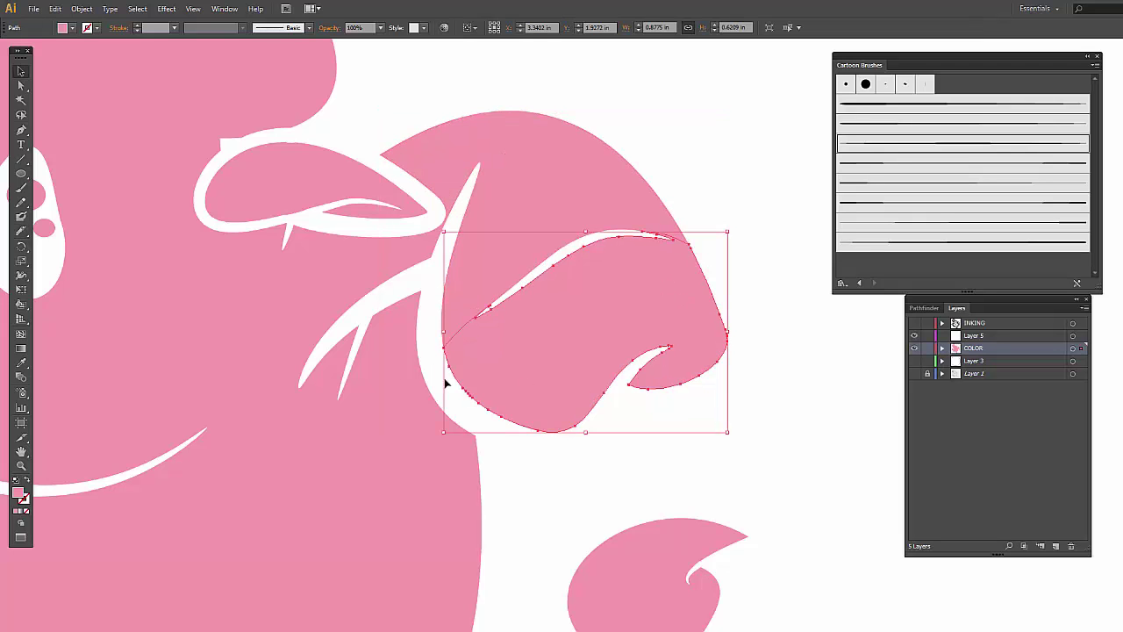
Cut a spot out of the cow's back with the Knife, from below the arm to the notch above the leg.
left_click_drag(354, 461, 479, 220)
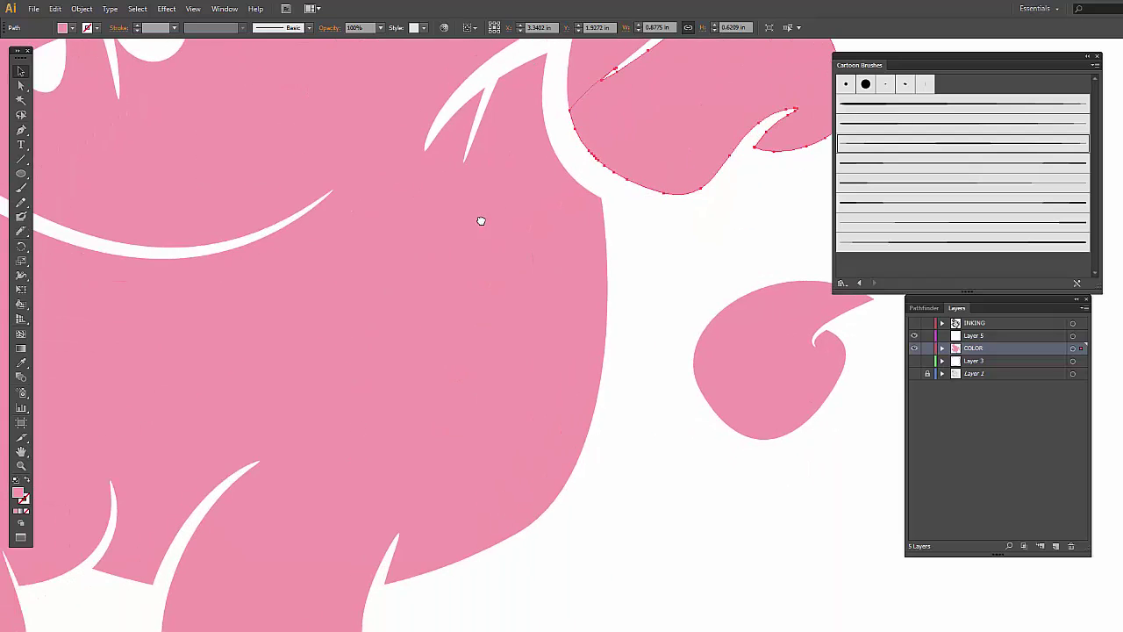
left_click(381, 273)
left_click(21, 231)
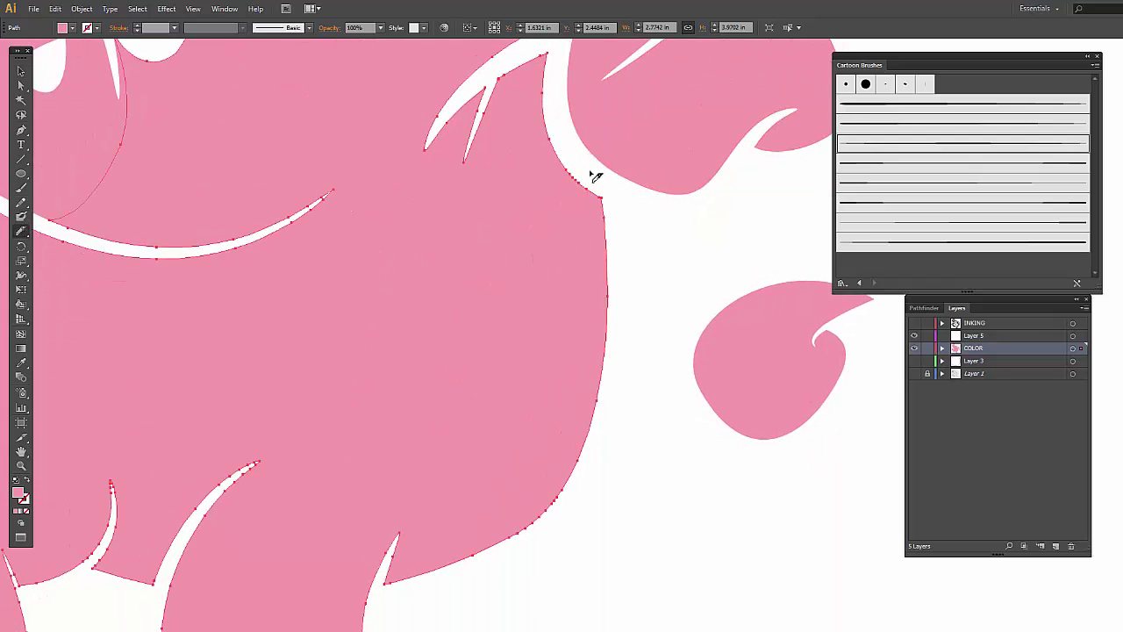
mouse_move(569, 151)
left_mouse_down()
mouse_move(529, 224)
mouse_move(467, 273)
mouse_move(408, 285)
mouse_move(385, 323)
mouse_move(382, 401)
mouse_move(400, 517)
mouse_move(373, 607)
left_mouse_up()
key("v")
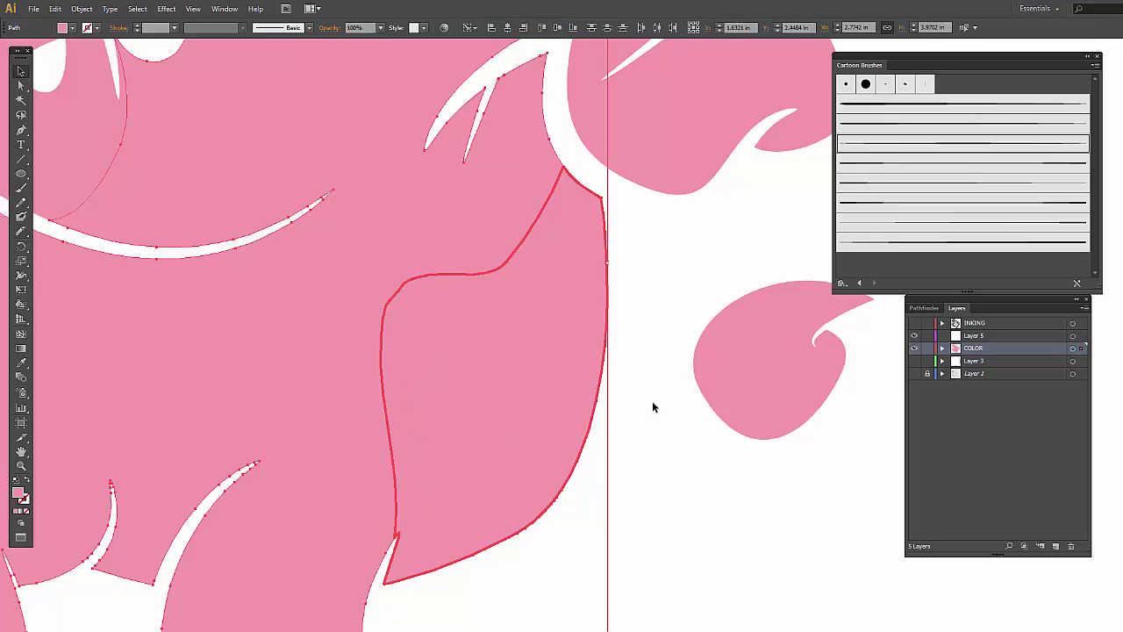
left_click(651, 401)
Select the body shape and cut the hoof off the lower leg with the Knife, along the ankle crease.
key("space")
left_click_drag(330, 446, 383, 67)
left_click(526, 387)
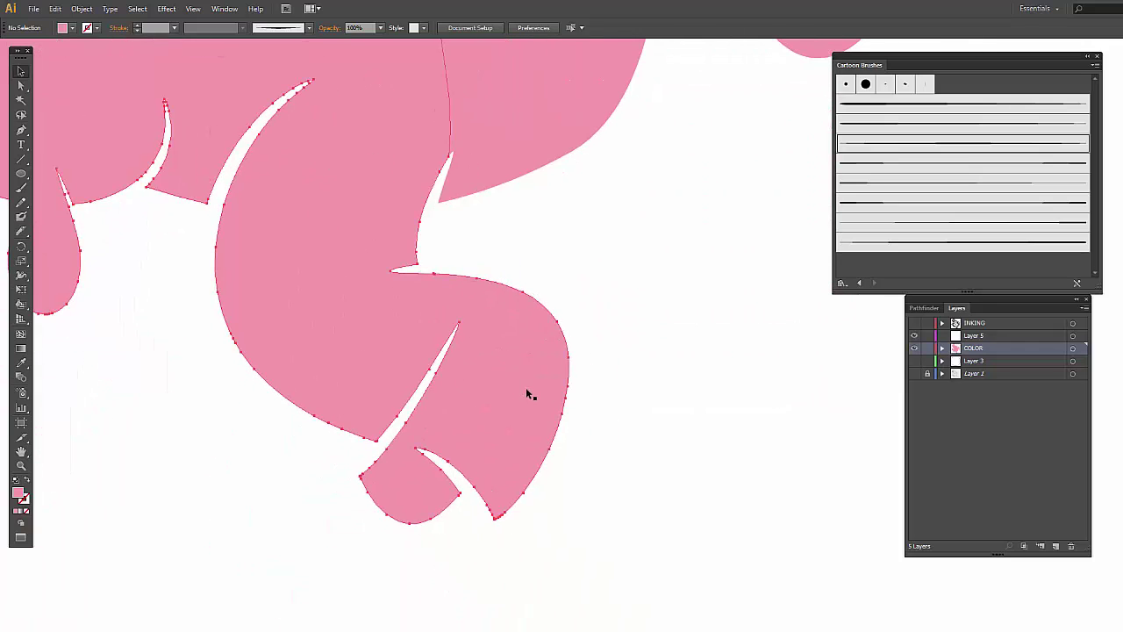
left_click(22, 232)
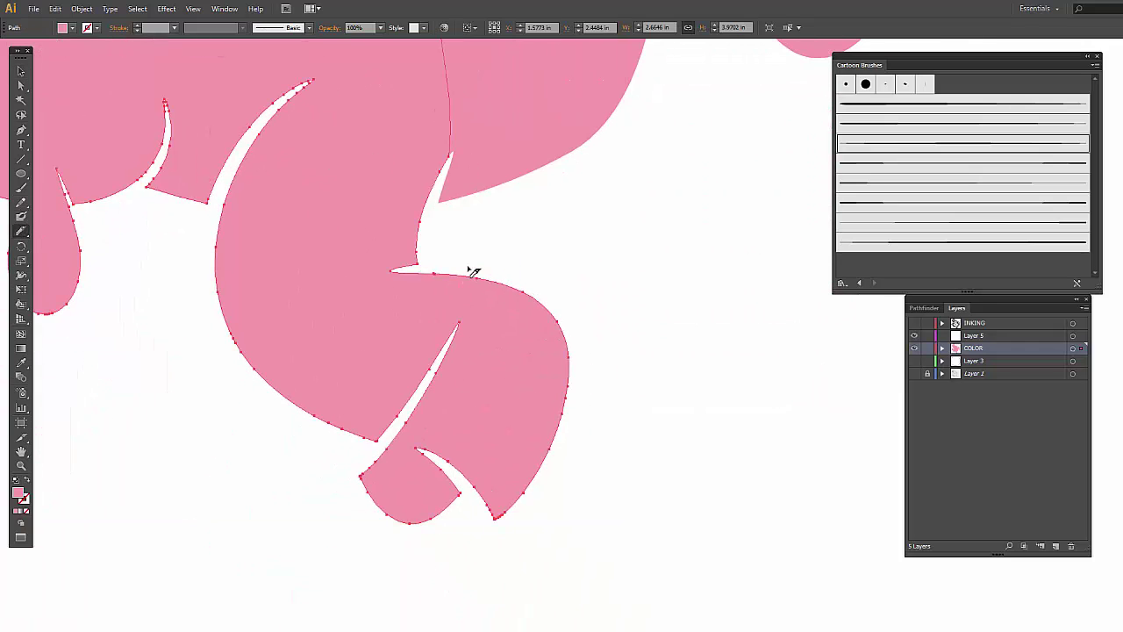
left_click_drag(454, 339, 357, 470)
key("v")
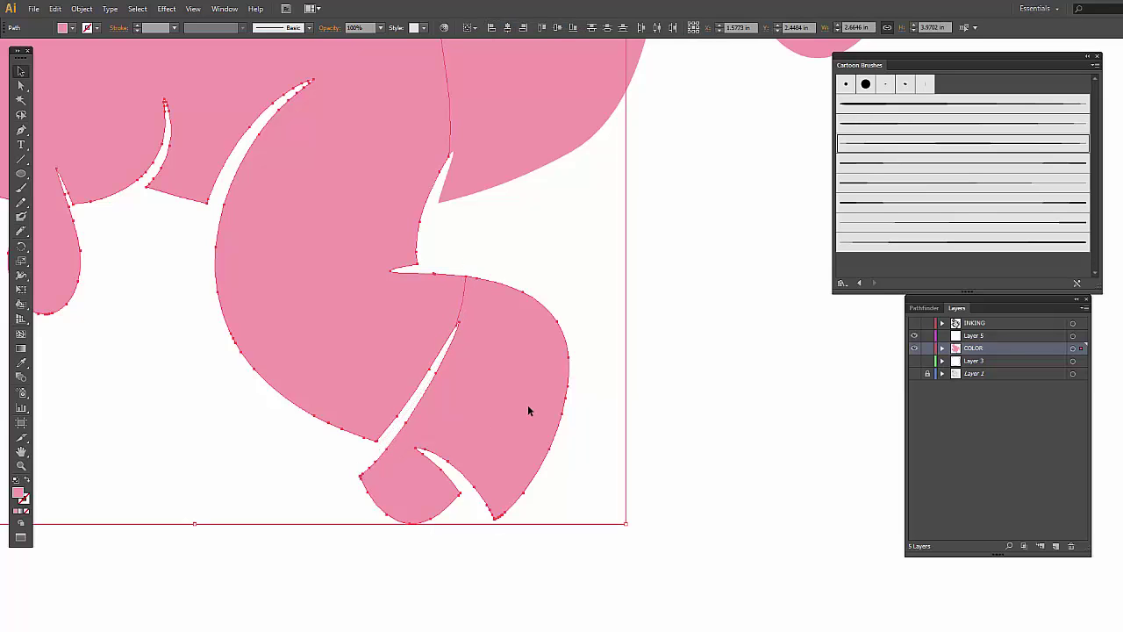
left_click(201, 415)
Select the body shape and cut the udder away from the belly with the Knife, following a curve between its two crease tips.
key("space")
left_click_drag(201, 415, 541, 595)
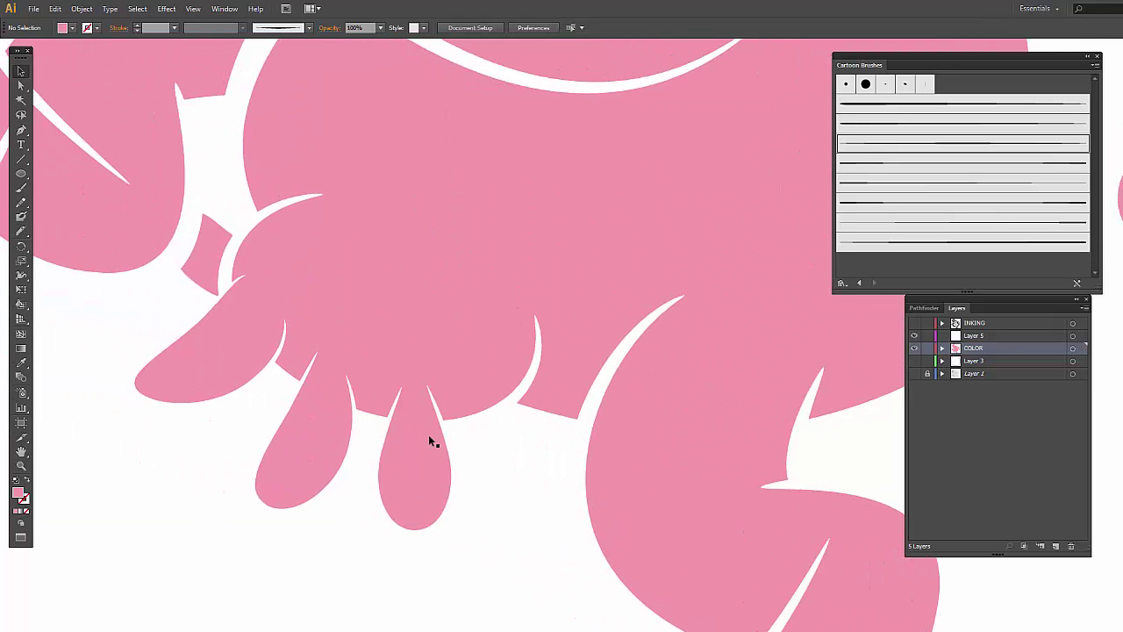
left_click(354, 300)
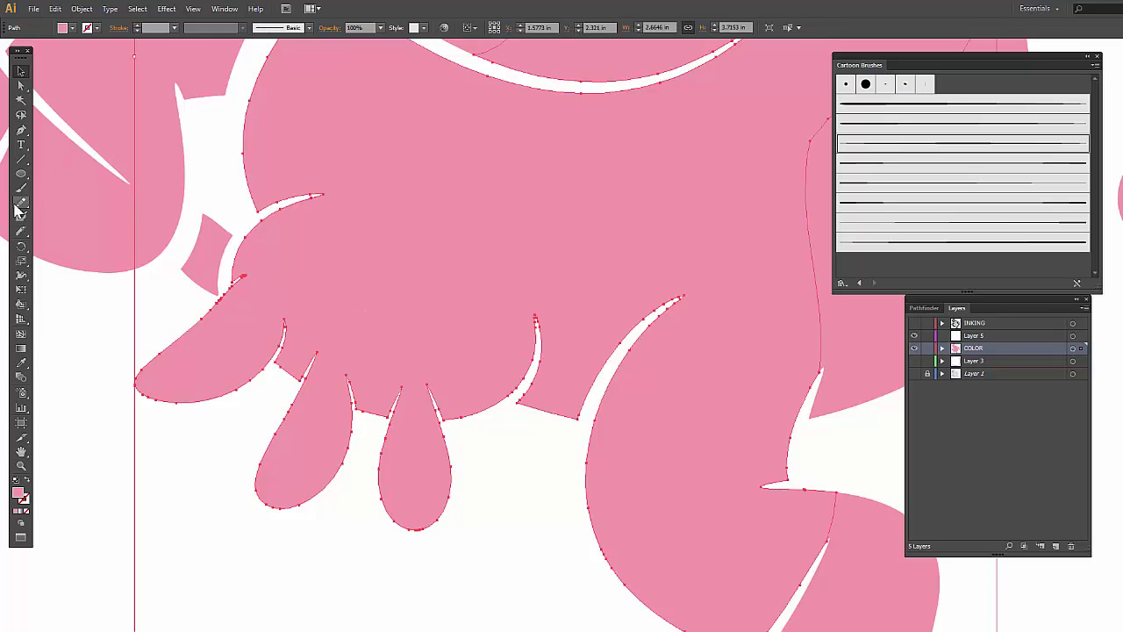
left_click(21, 230)
mouse_move(250, 227)
left_mouse_down()
mouse_move(302, 196)
mouse_move(354, 191)
mouse_move(513, 265)
mouse_move(536, 299)
mouse_move(533, 376)
mouse_move(494, 427)
mouse_move(462, 430)
mouse_move(477, 427)
left_mouse_up()
key("v")
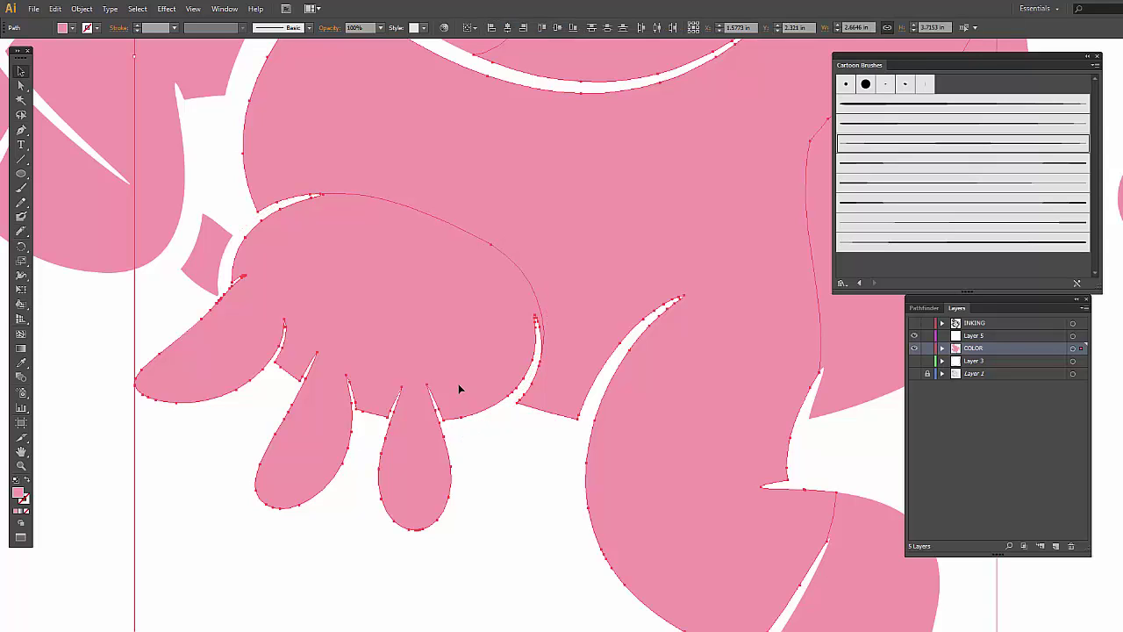
left_click(238, 445)
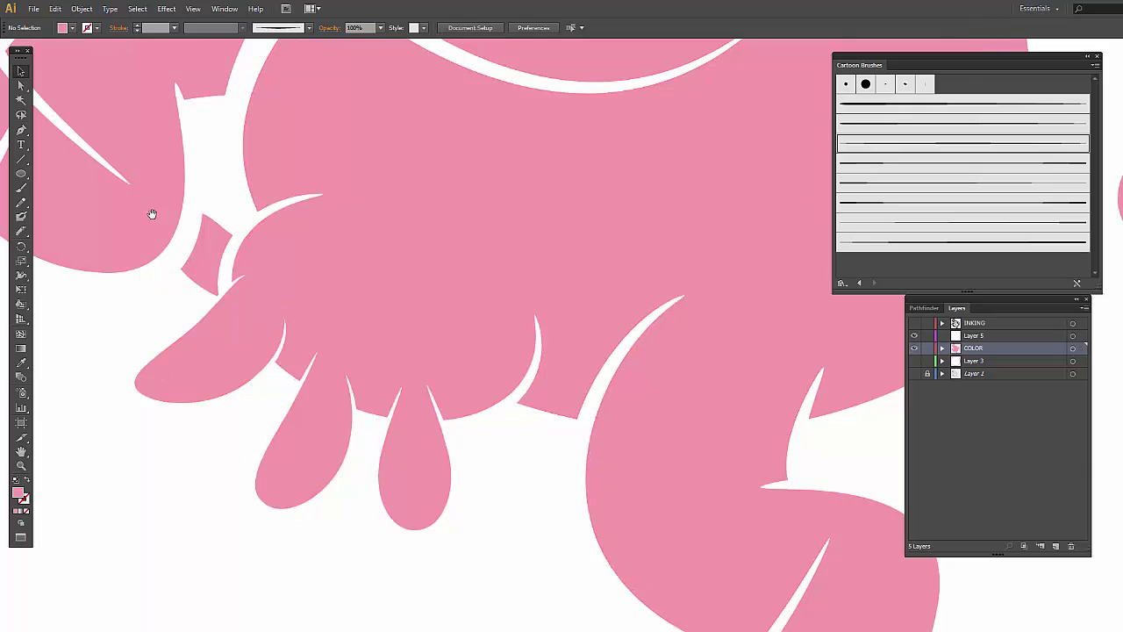
Select the leg shape beside the udder and slice its hoof off with the Knife, extending the crease to the outer edge.
left_click_drag(120, 186, 269, 335)
left_click(186, 292)
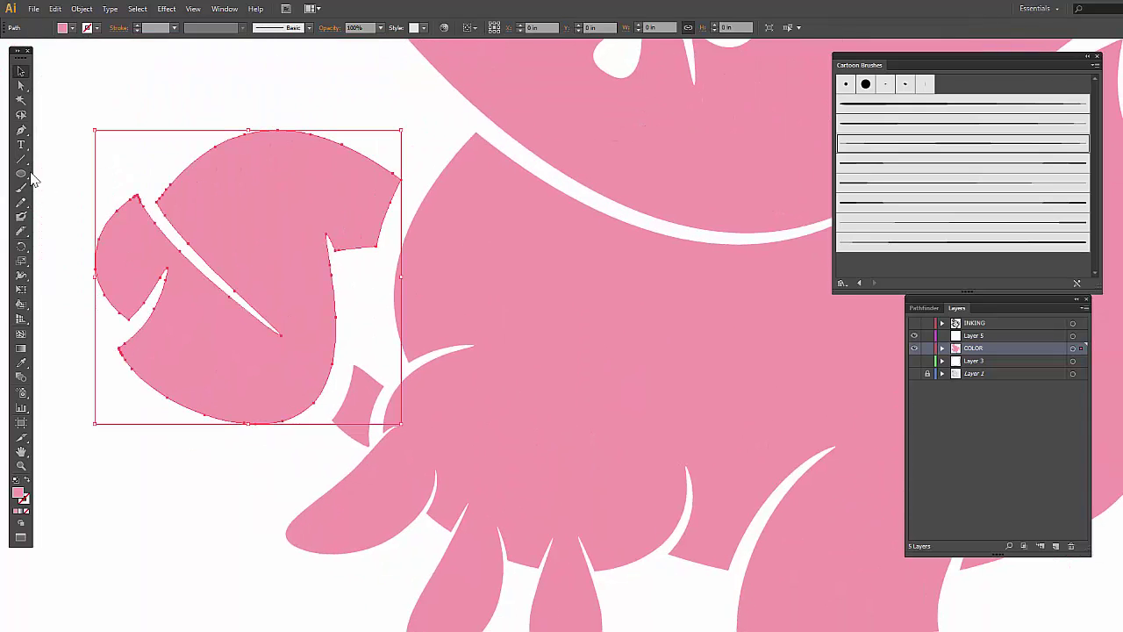
left_click(22, 231)
mouse_move(138, 190)
left_mouse_down()
mouse_move(257, 324)
mouse_move(334, 380)
left_mouse_up()
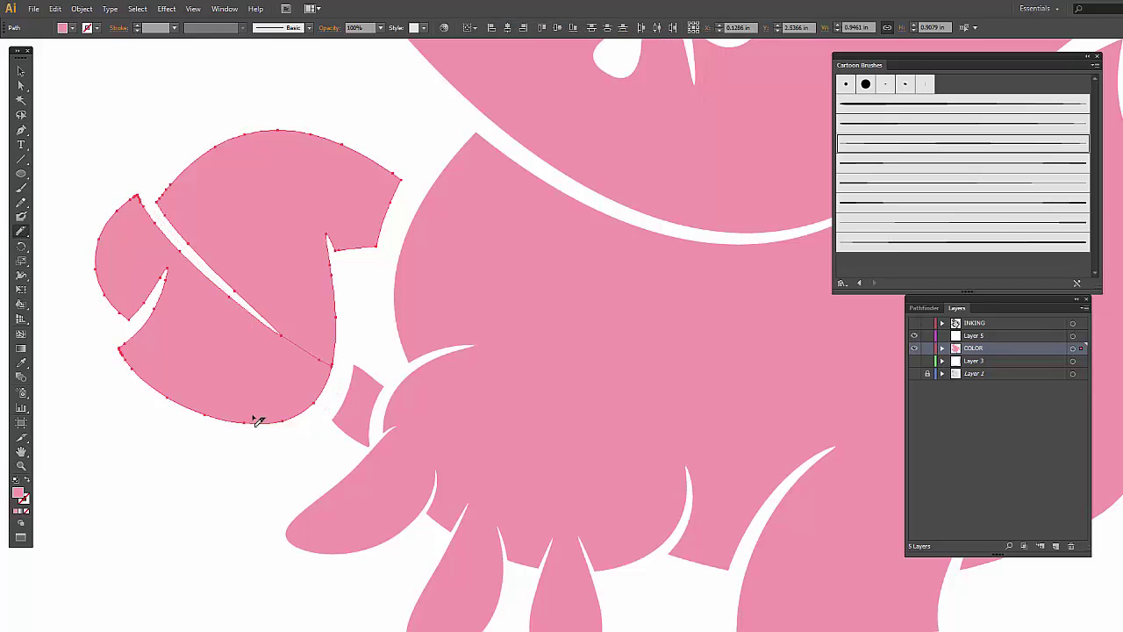
key("v")
key("space")
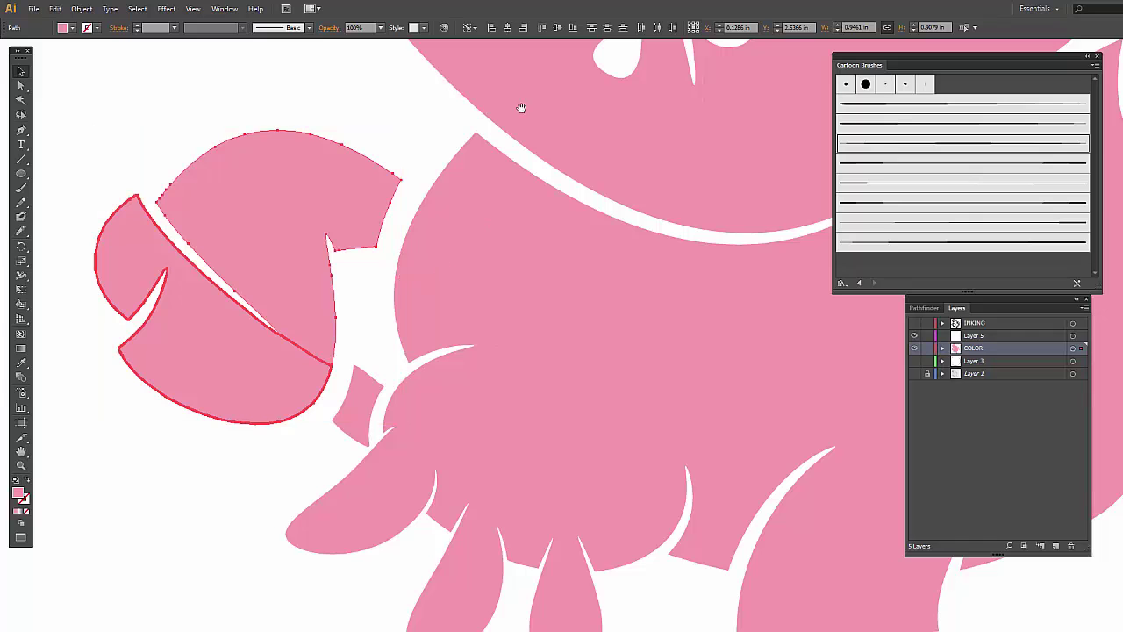
Select the head and body shape and cut the horn above the ear free with the Knife, using a rounded base curve.
left_click_drag(521, 108, 135, 532)
left_click(556, 232)
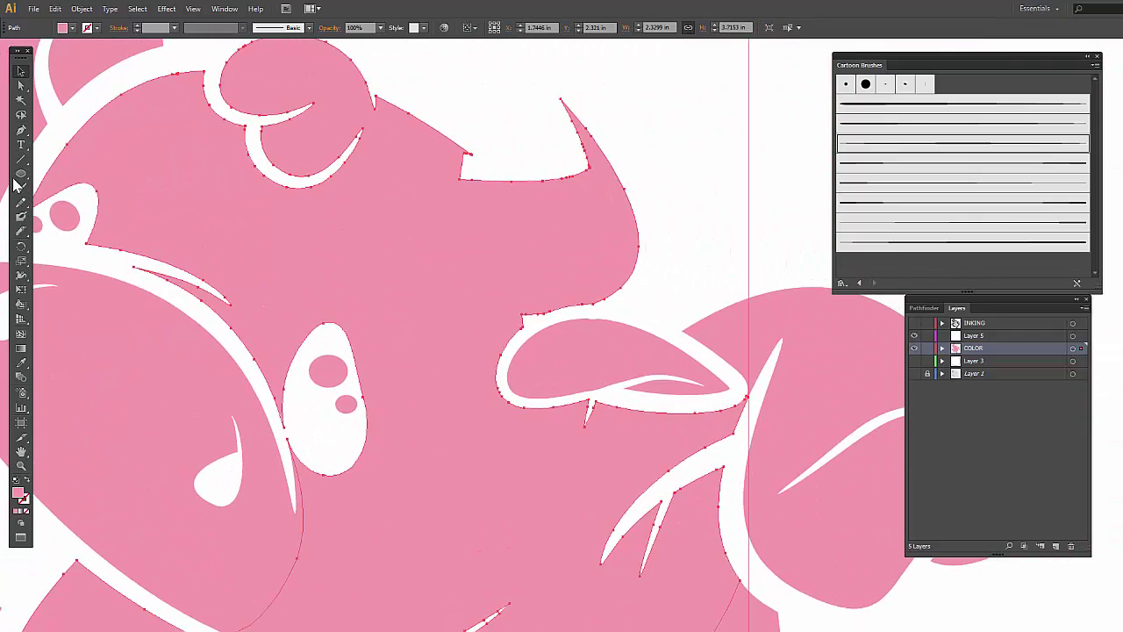
left_click(22, 231)
mouse_move(460, 185)
left_mouse_down()
mouse_move(414, 224)
mouse_move(411, 251)
mouse_move(465, 319)
mouse_move(520, 322)
left_mouse_up()
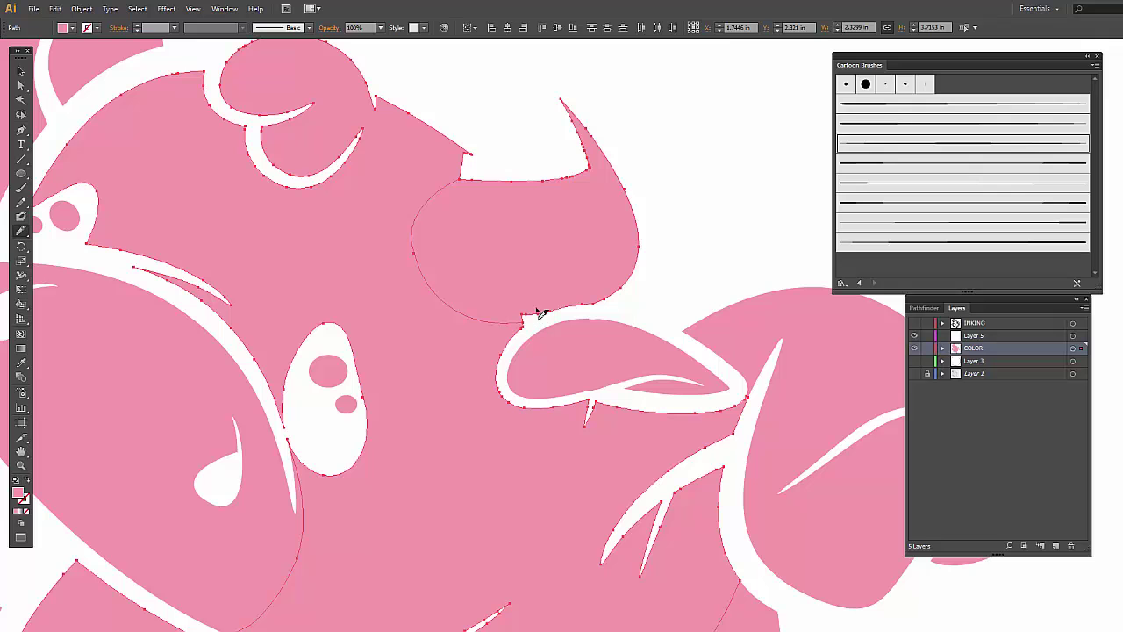
key("v")
left_click(682, 183)
Bring the whole cow into view and narrow the Cartoon Brushes panel to the width of the Layers panel.
left_click_drag(445, 95, 722, 369)
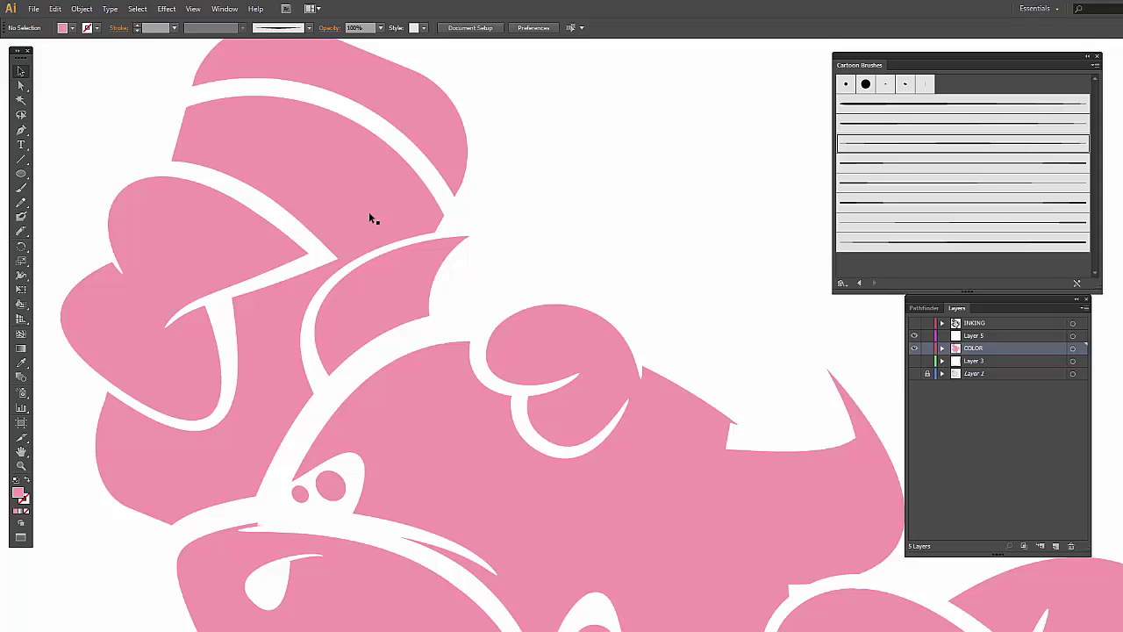
key("ctrl+minus")
key("ctrl+minus")
key("ctrl+minus")
left_click_drag(390, 324, 281, 156)
key("ctrl+minus")
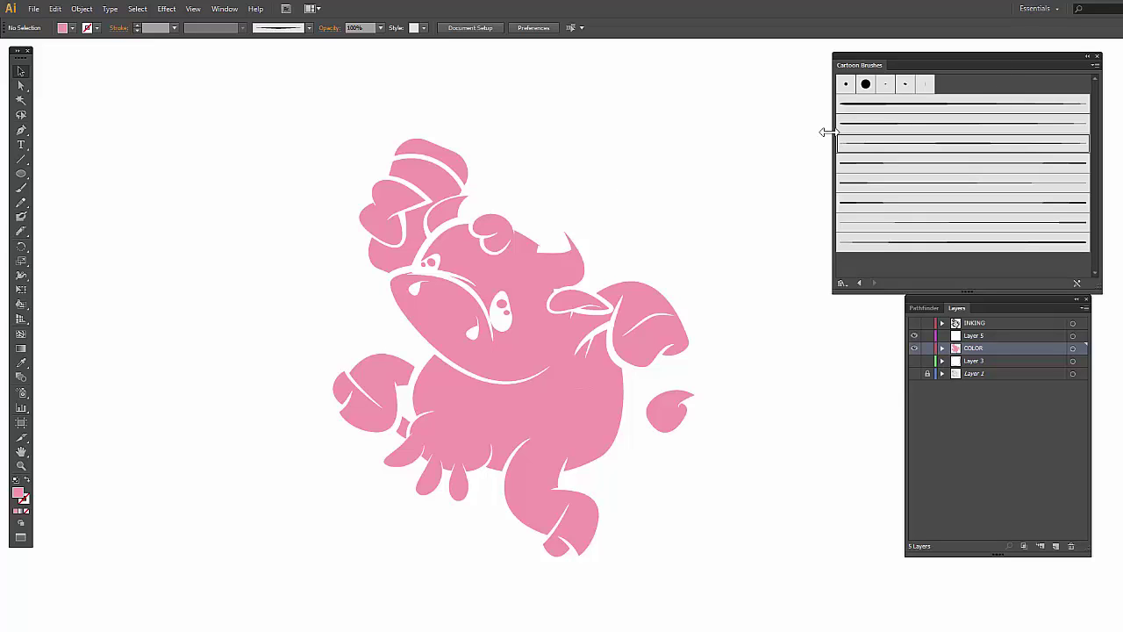
left_click_drag(824, 132, 903, 126)
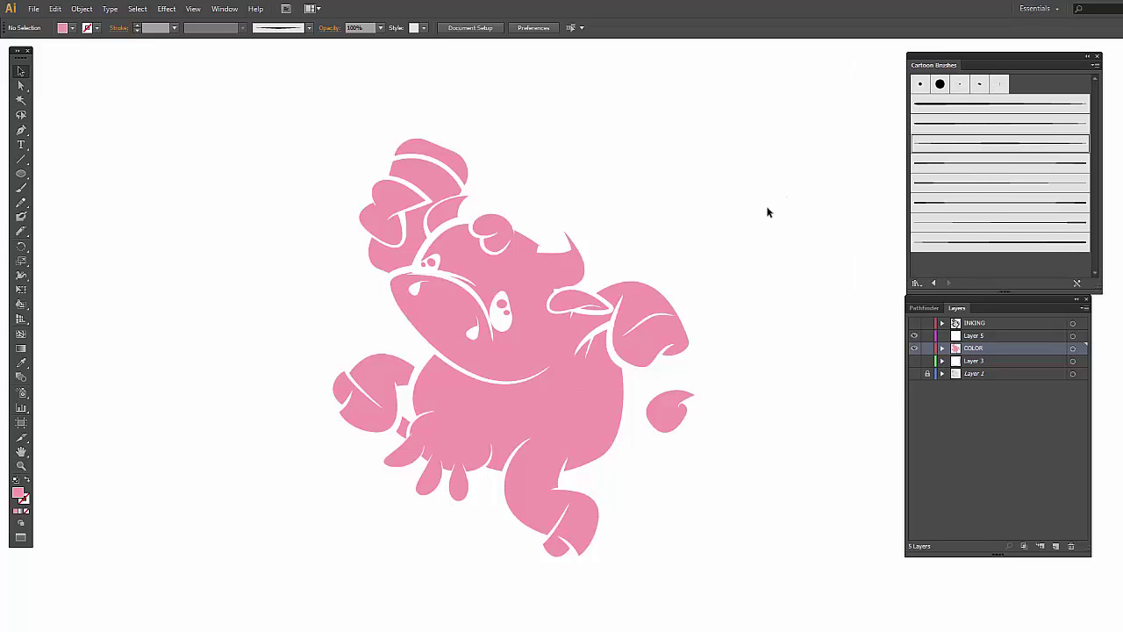
left_click(21, 303)
key("v")
left_click(386, 173)
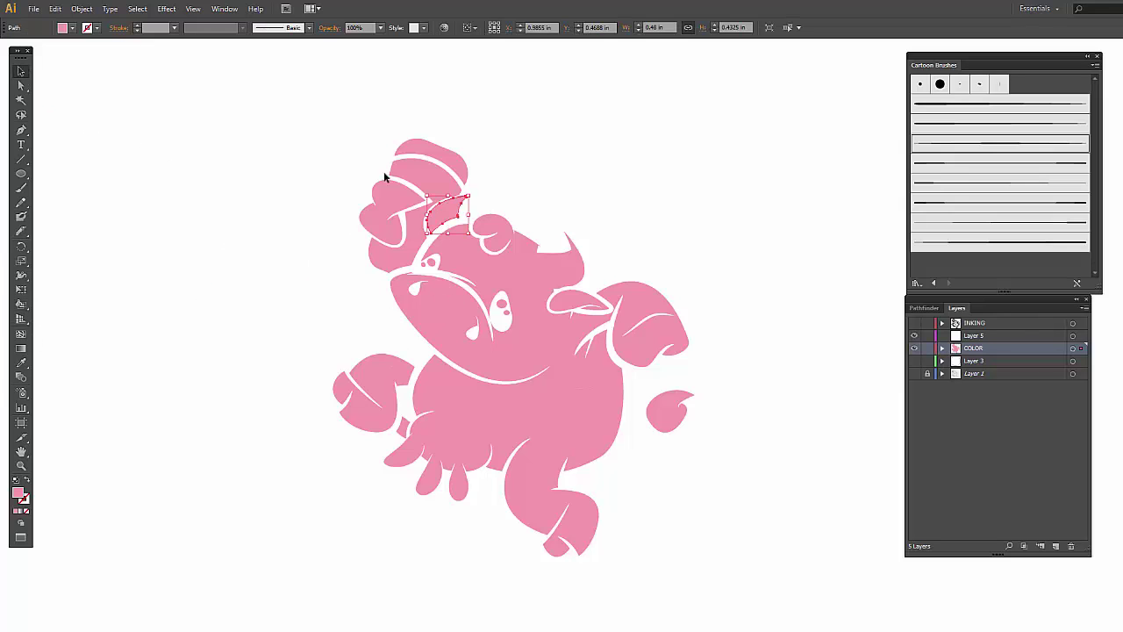
left_click(446, 321)
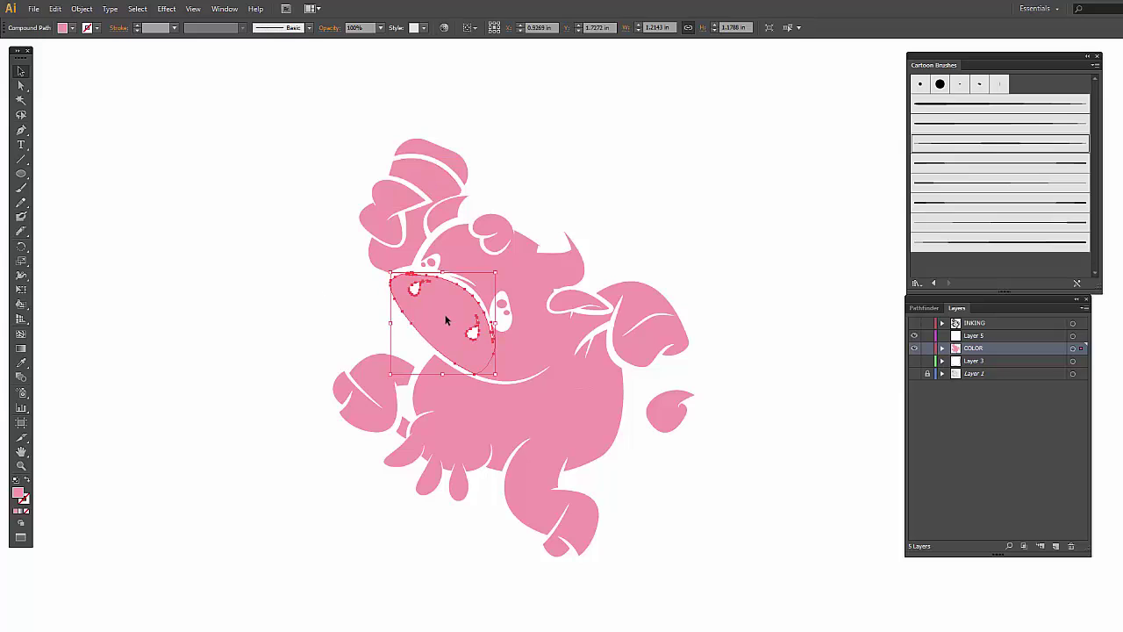
left_click(281, 304)
Fill the cow's main head and body shape with the pale blue swatch.
left_click(535, 336)
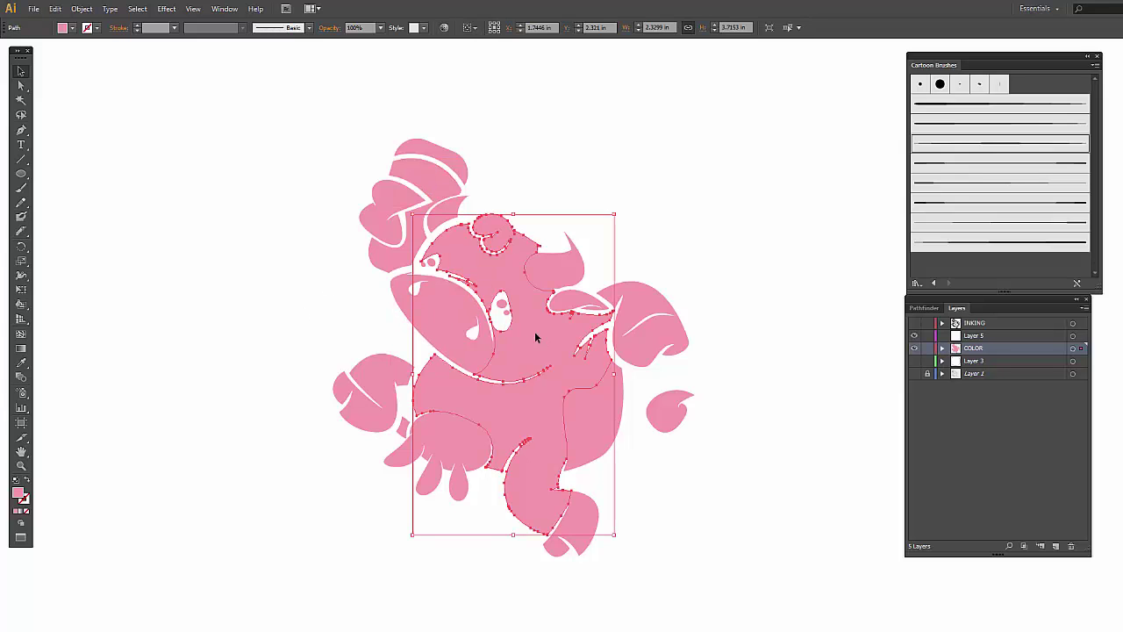
left_click(72, 28)
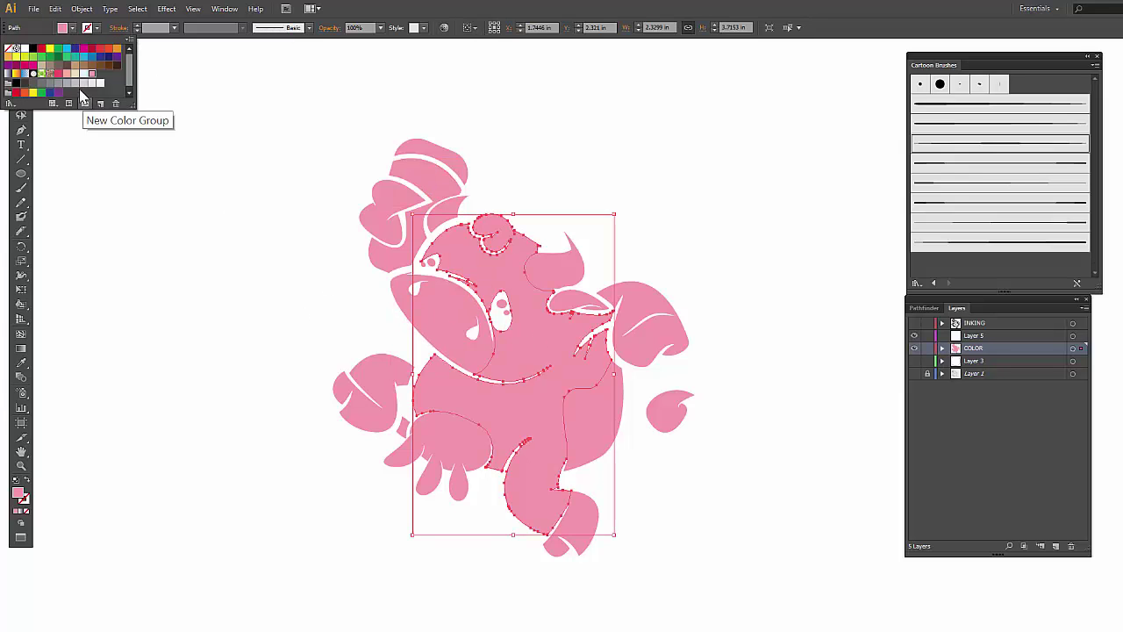
left_click(90, 107)
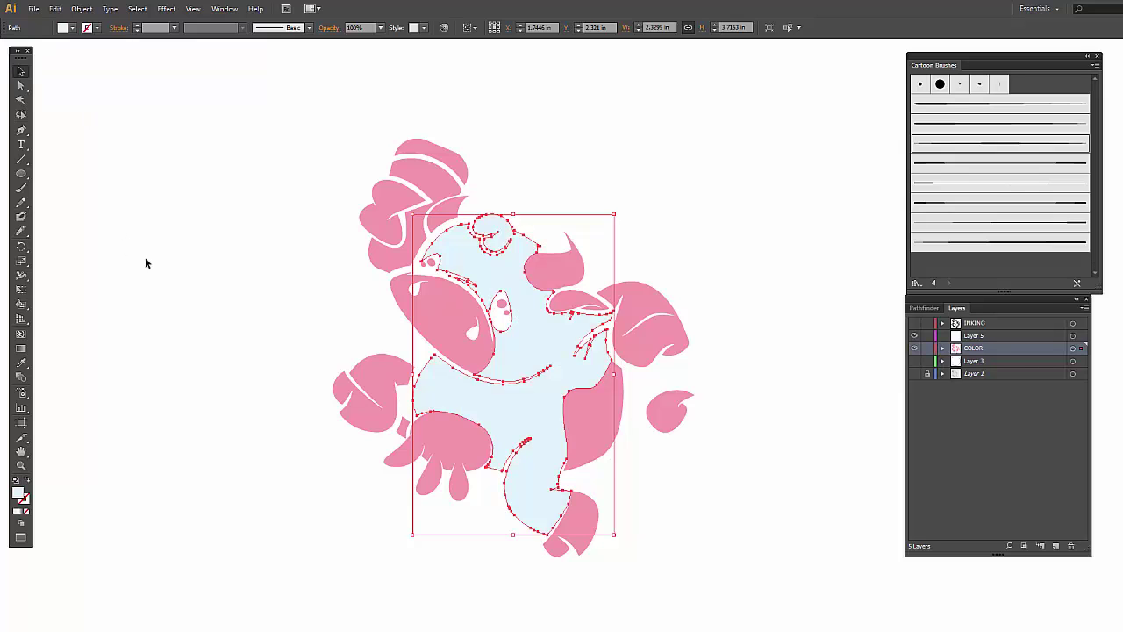
Fill the leg shape beside the udder and the arm shape beside the ear with the pale blue swatch.
left_click(313, 351)
left_click(389, 381)
left_click(73, 28)
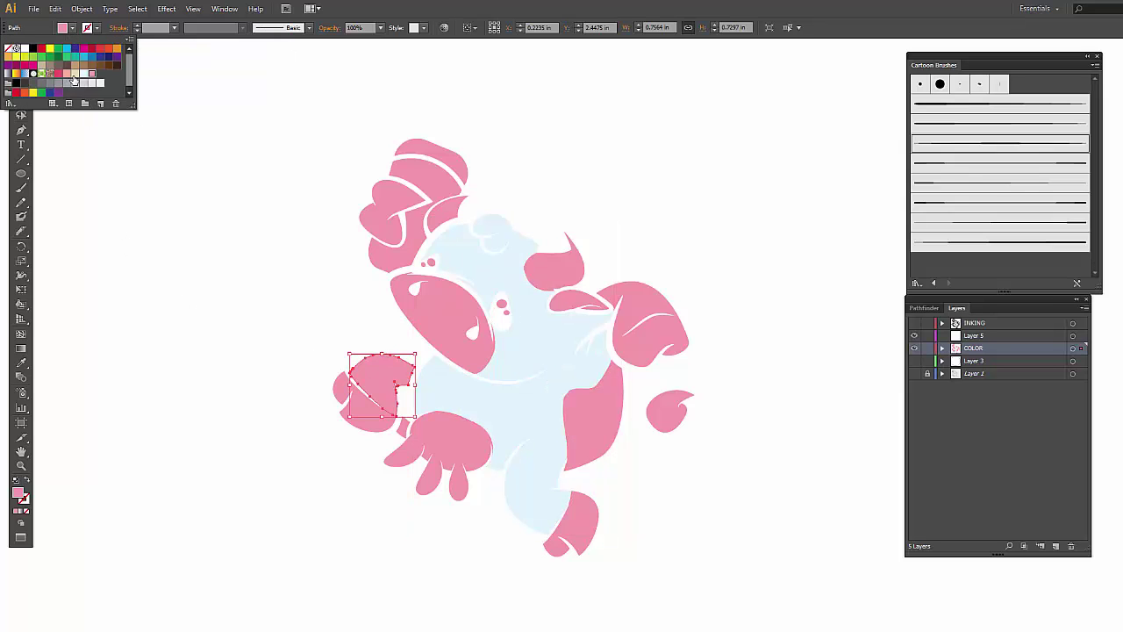
left_click(73, 81)
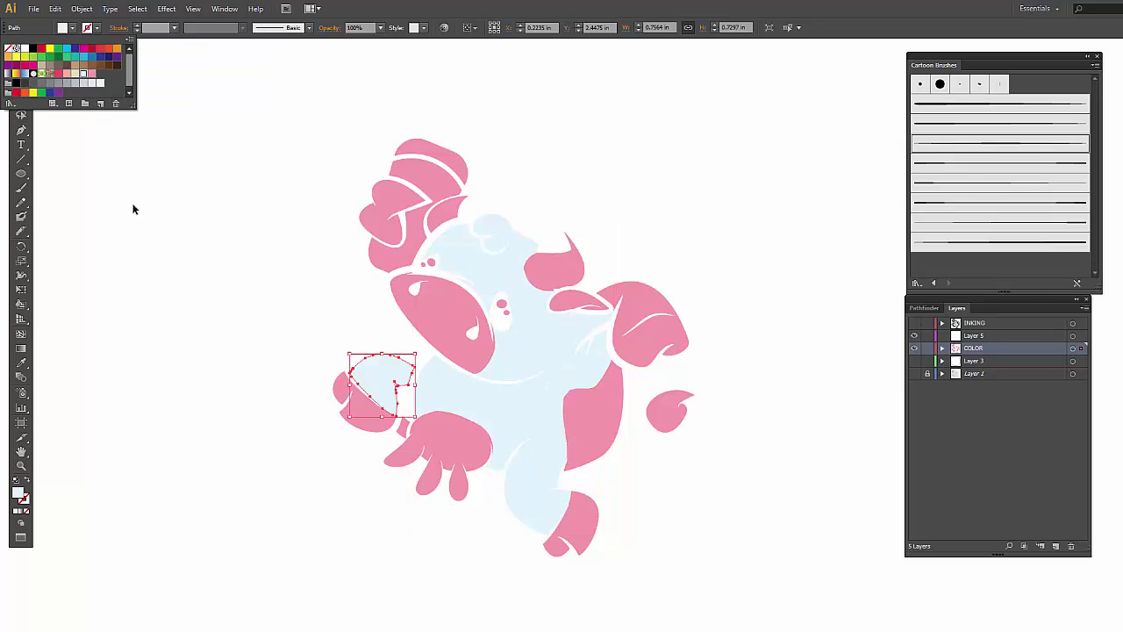
left_click(636, 294)
left_click(73, 28)
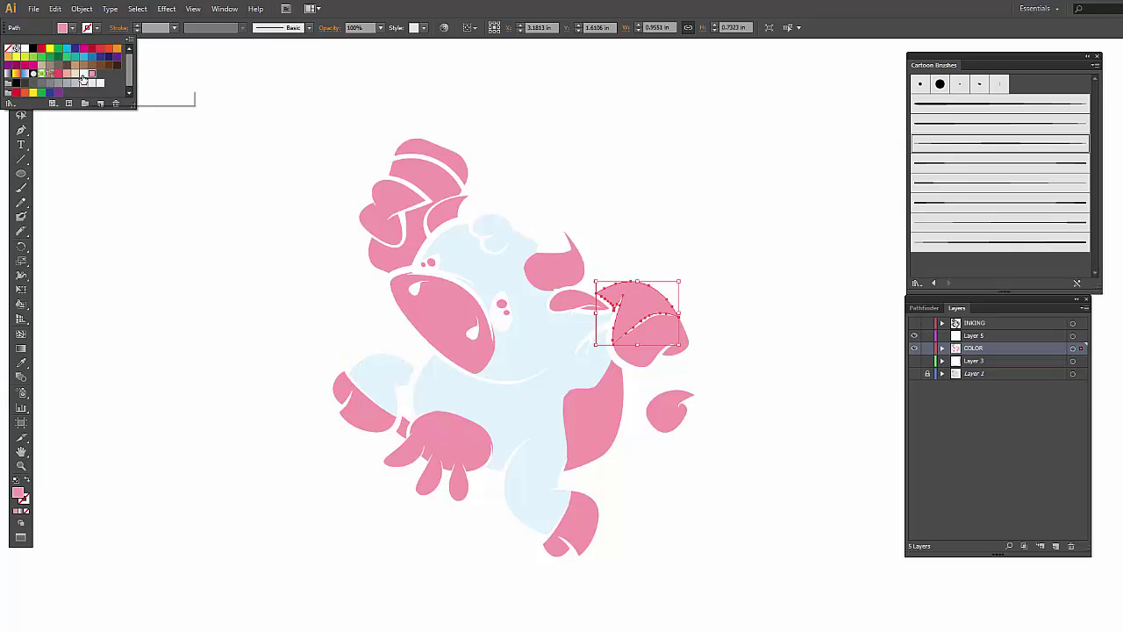
left_click(83, 77)
left_click(325, 309)
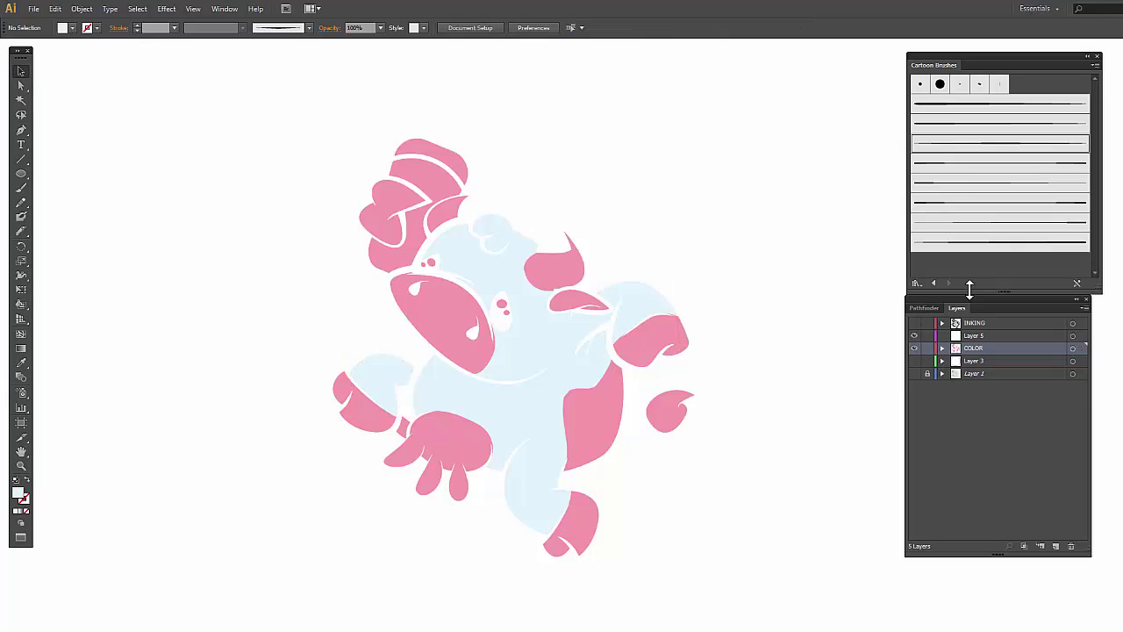
Show the INKING layer and fill both horns with white.
left_click(914, 323)
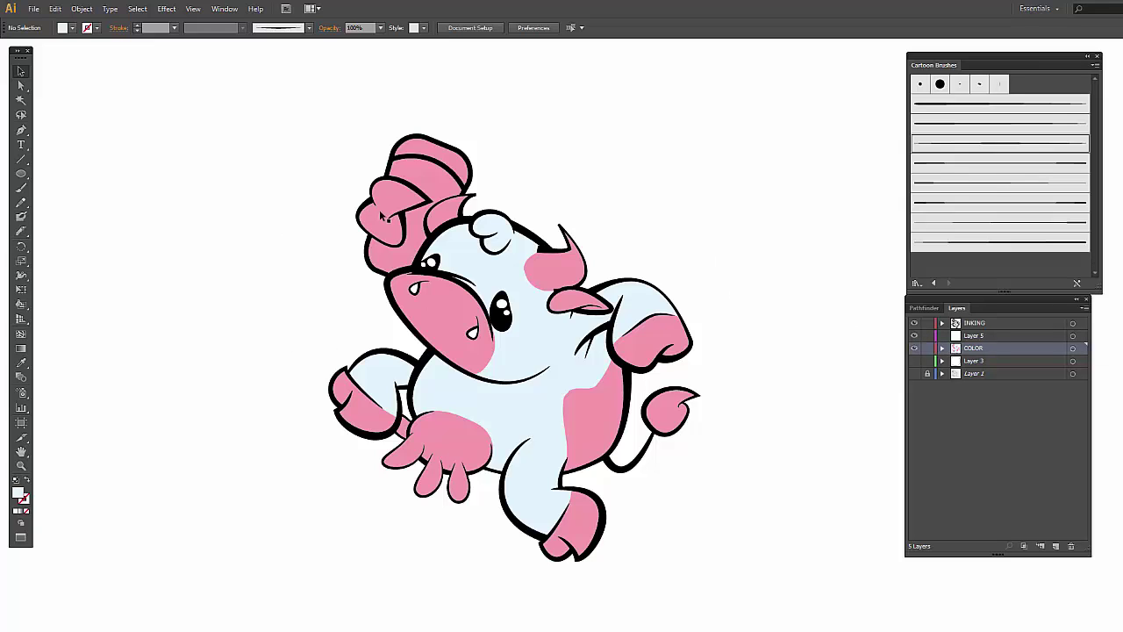
left_click(570, 272)
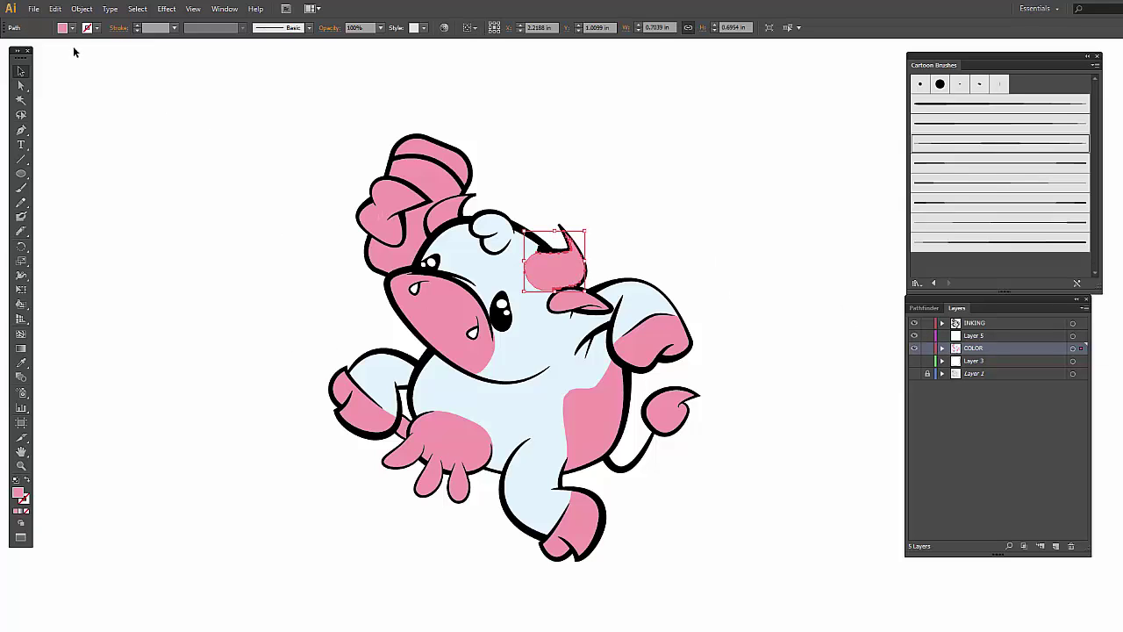
left_click(73, 29)
left_click(24, 51)
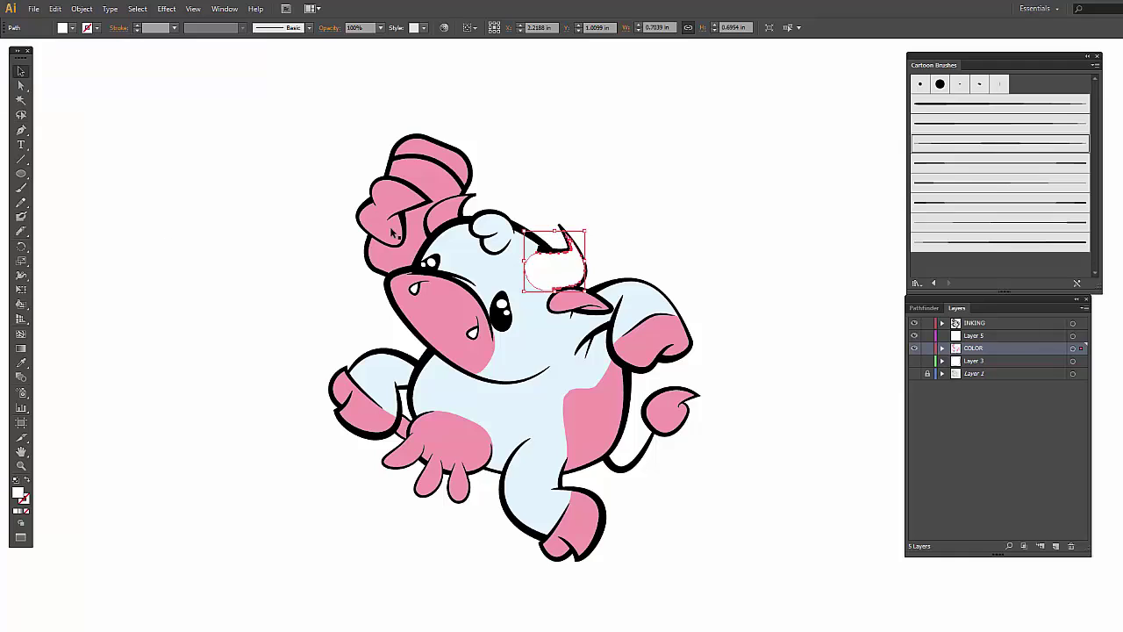
left_click(444, 215)
left_click(73, 29)
left_click(24, 50)
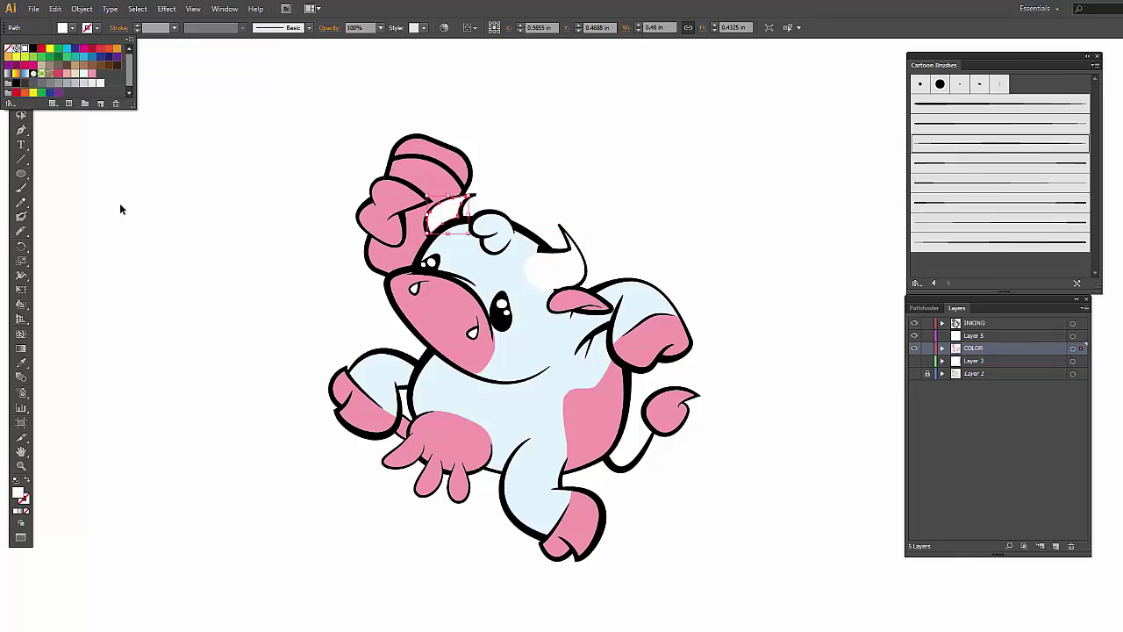
Fill the topmost shape above the raised hoof and the ear with white.
left_click(405, 149)
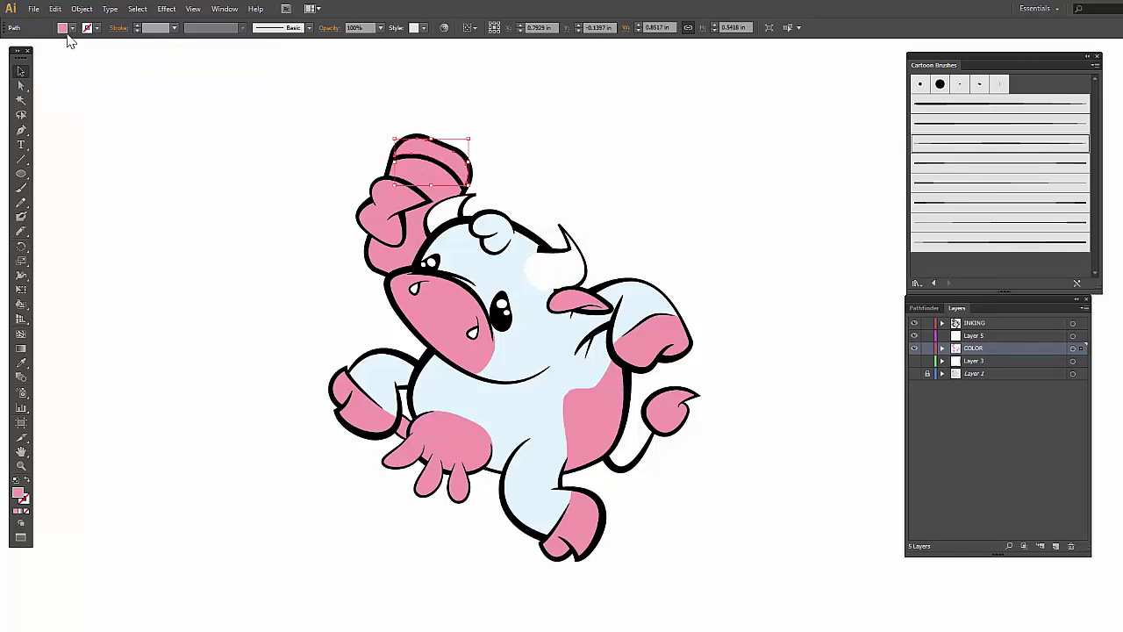
left_click(72, 28)
left_click(24, 50)
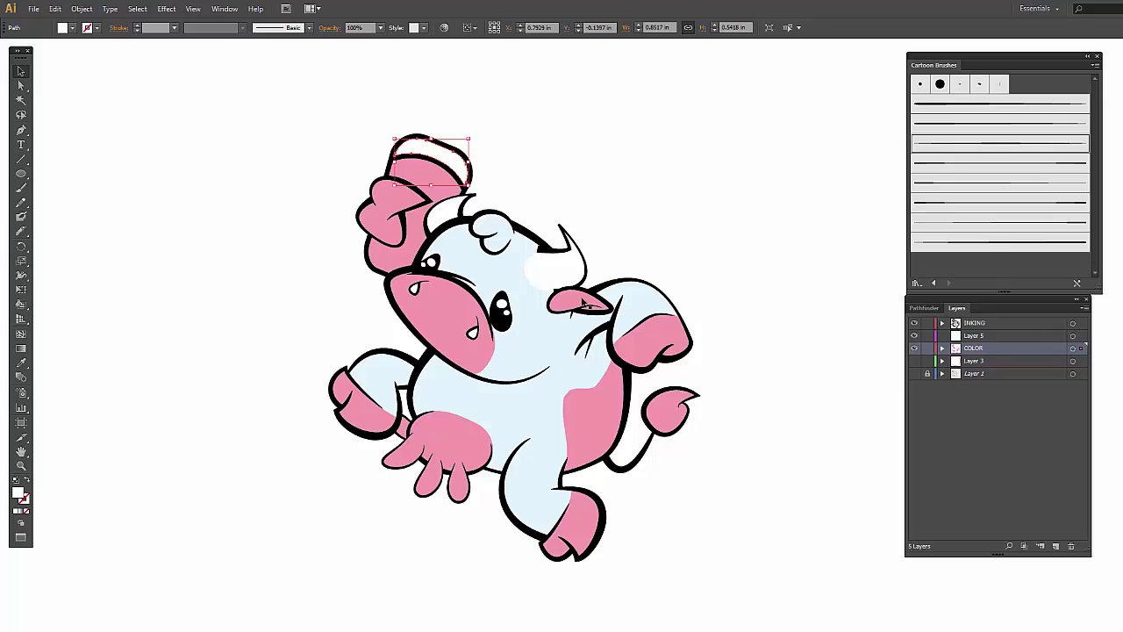
left_click(582, 302)
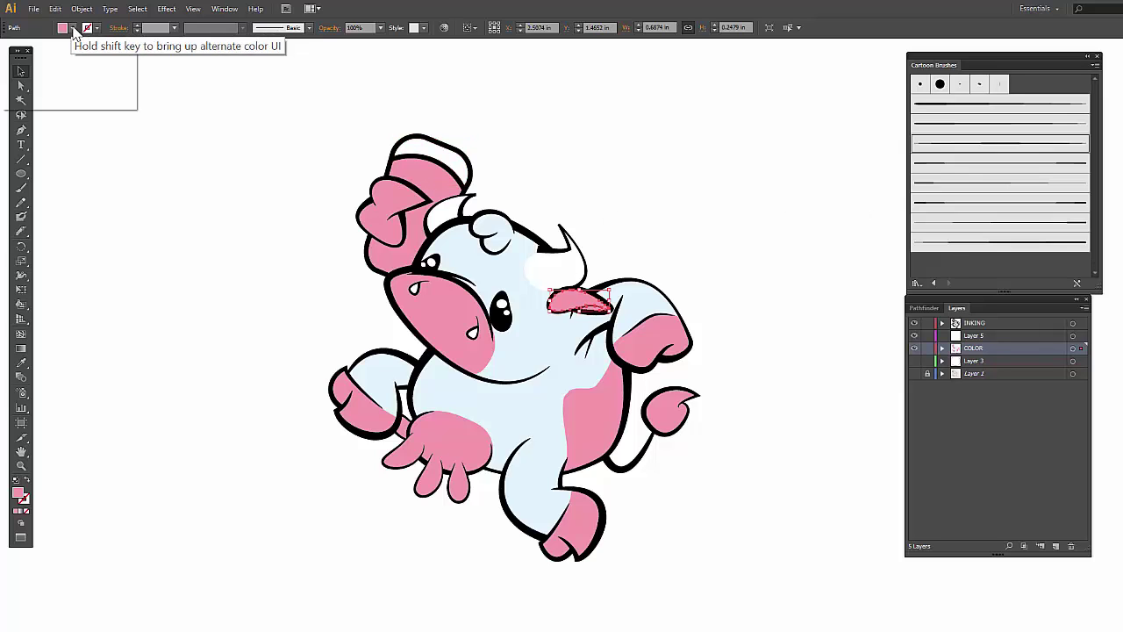
left_click(72, 28)
left_click(24, 50)
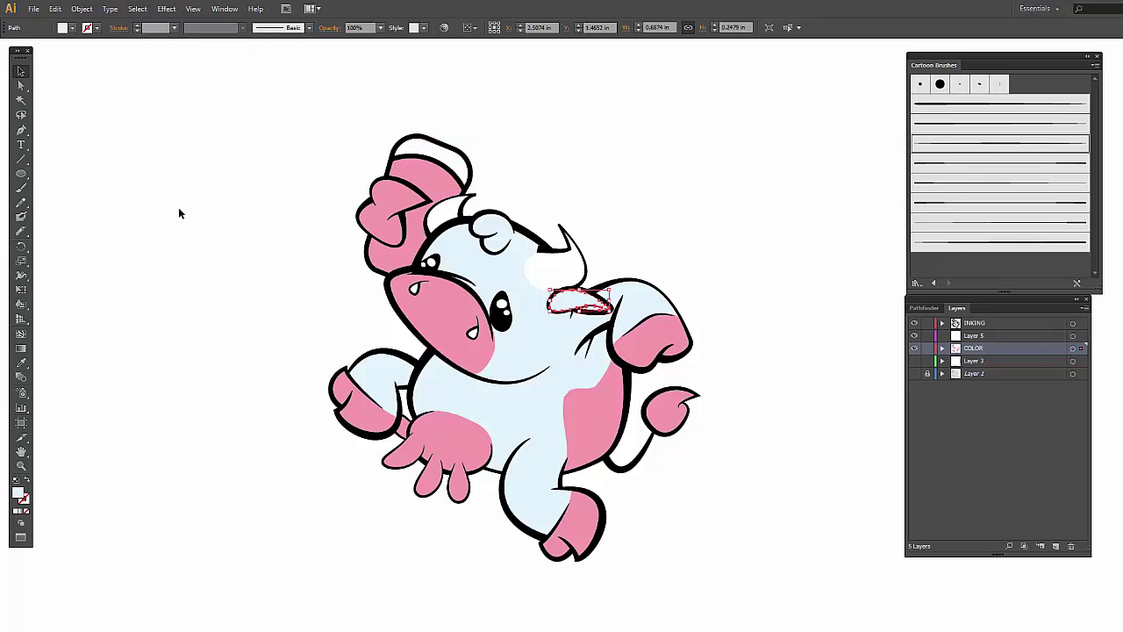
left_click(273, 178)
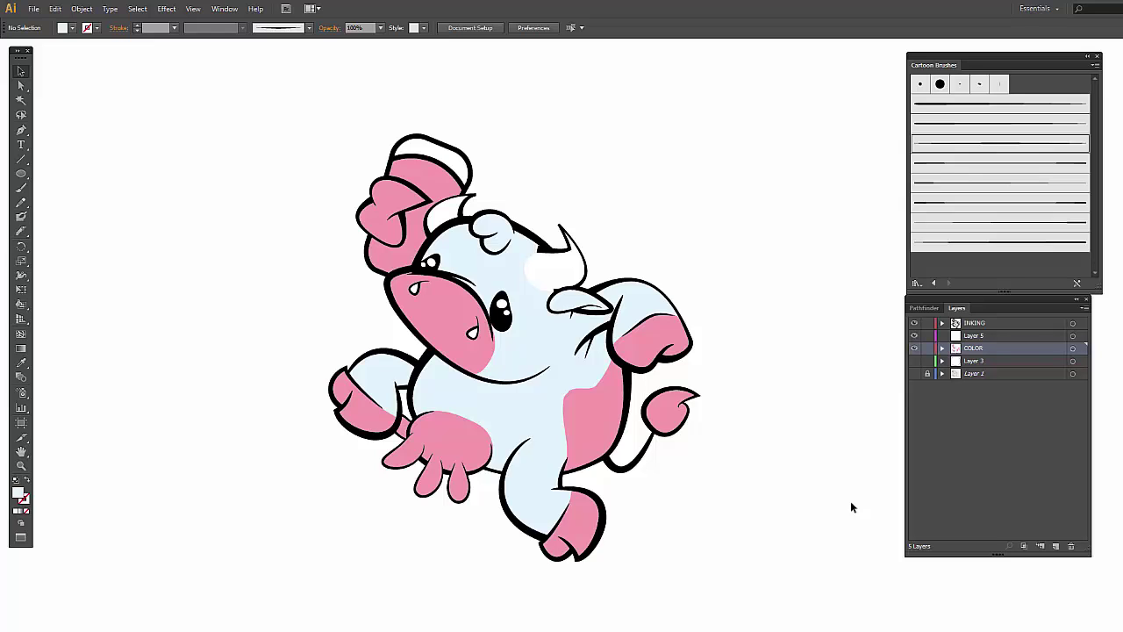
Fill the hoof beside the ear with the dark gray swatch.
left_click(71, 27)
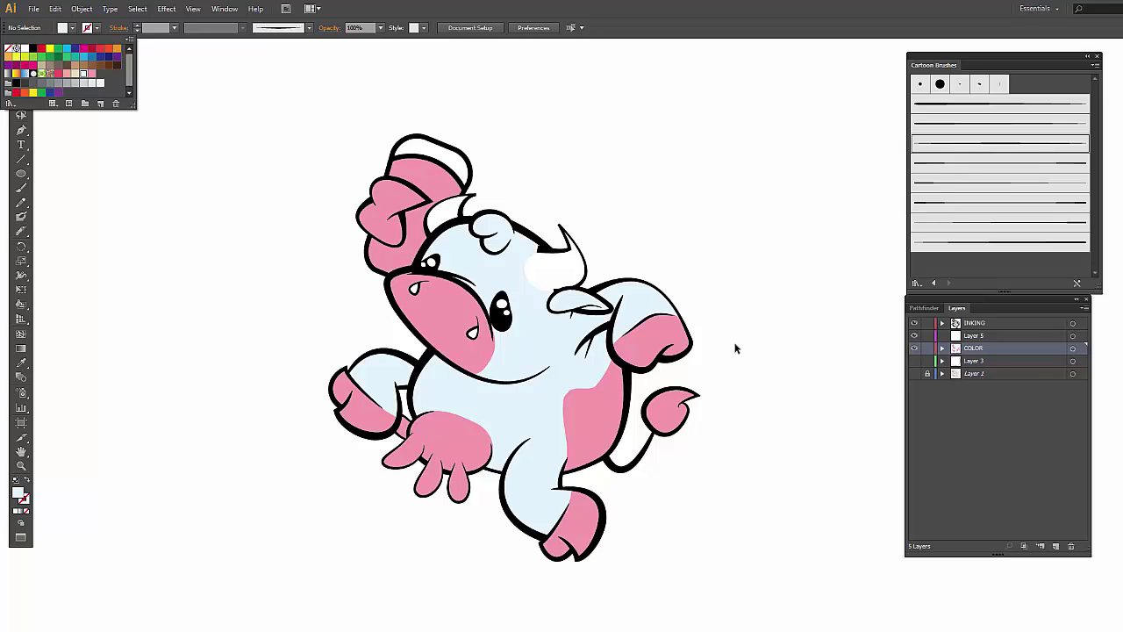
left_click(645, 337)
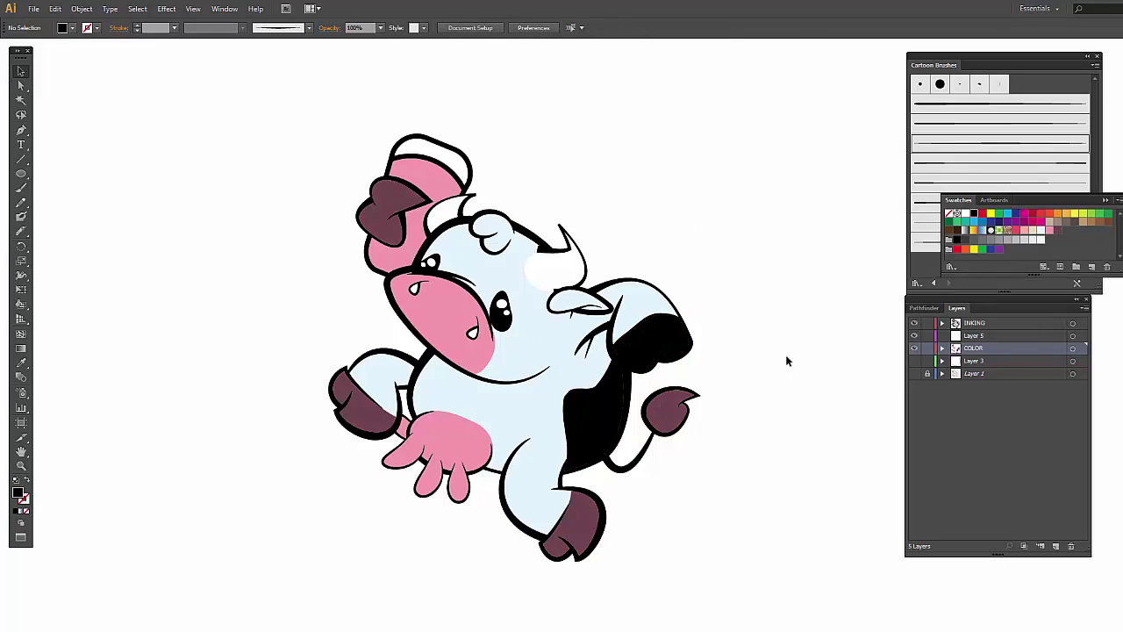
left_click(670, 337)
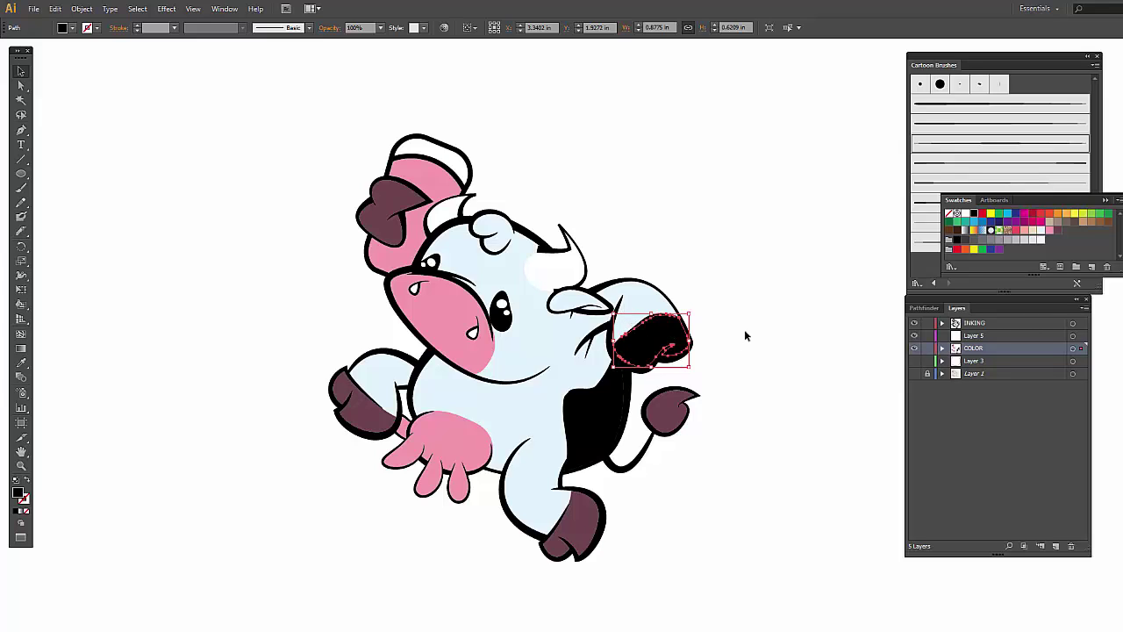
left_click(965, 239)
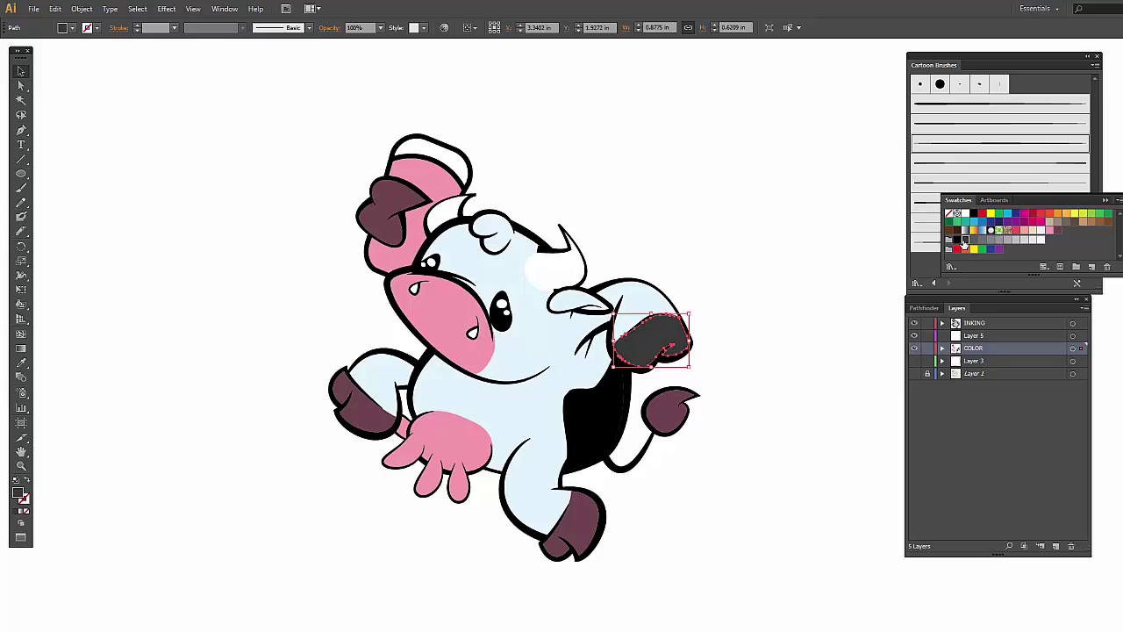
left_click(727, 338)
Fill the tail tip and the three remaining purple hooves with the dark gray swatch.
left_click(668, 411)
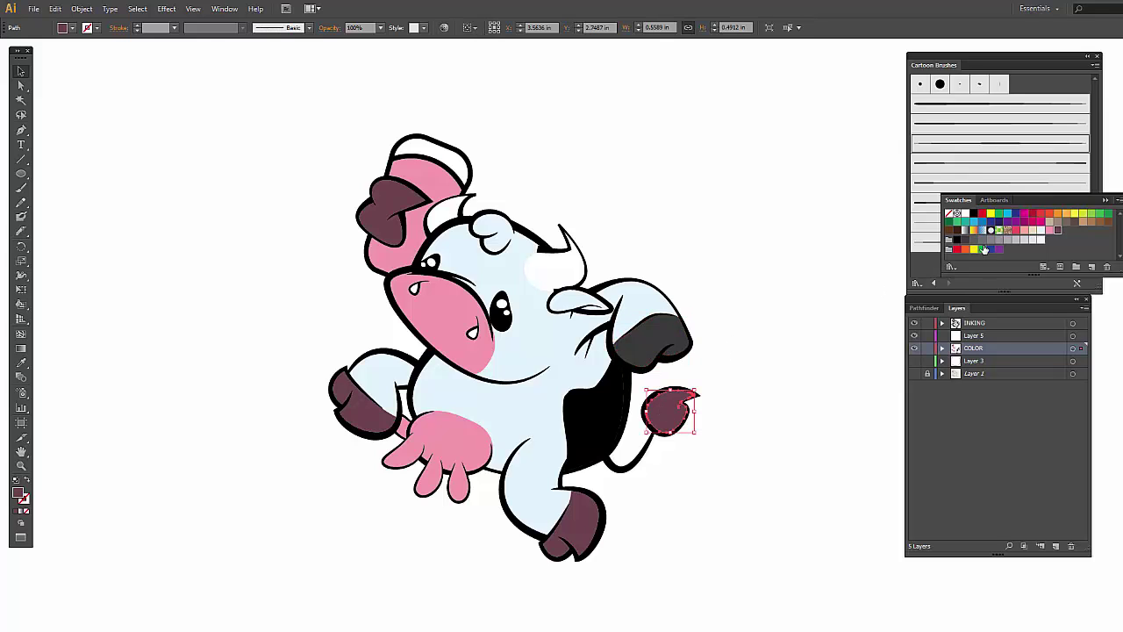
left_click(966, 240)
left_click(590, 527)
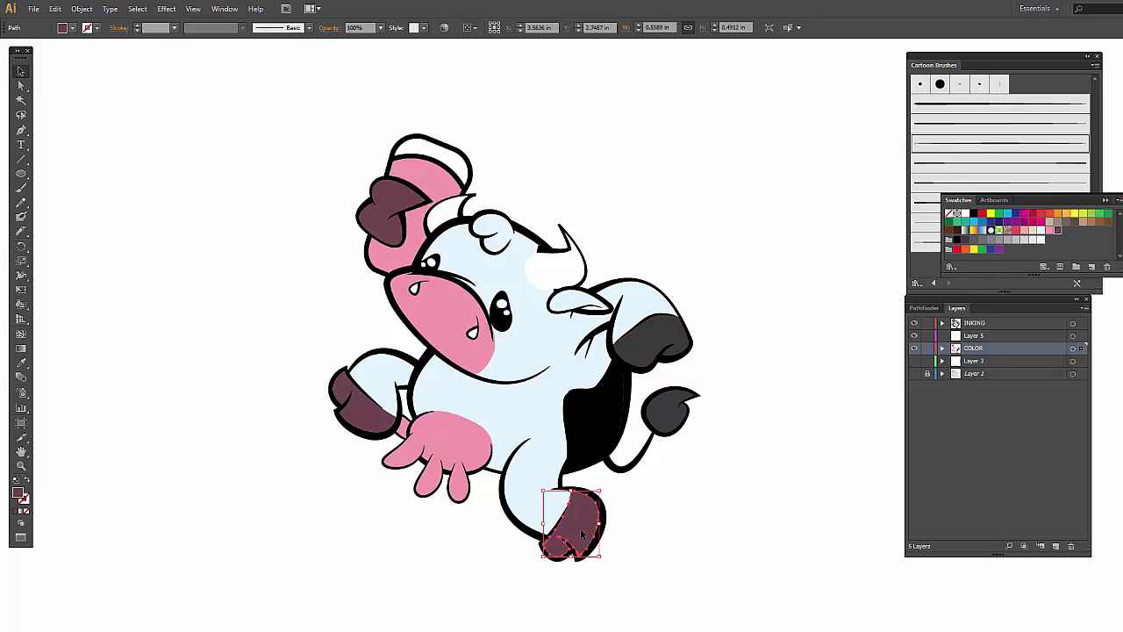
left_click(966, 240)
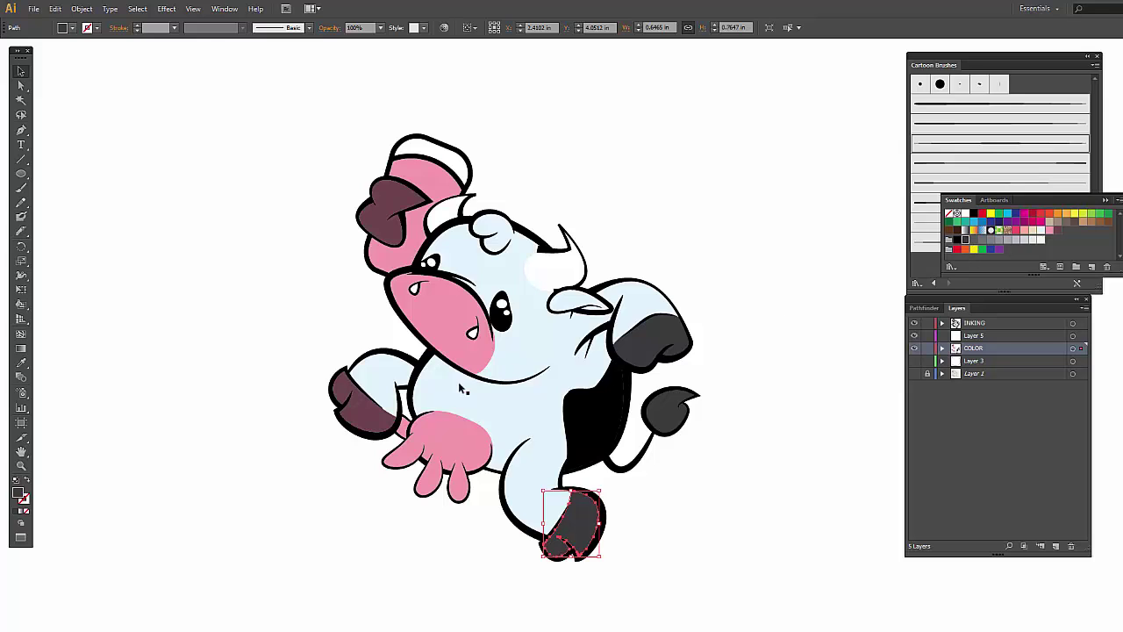
left_click(378, 421)
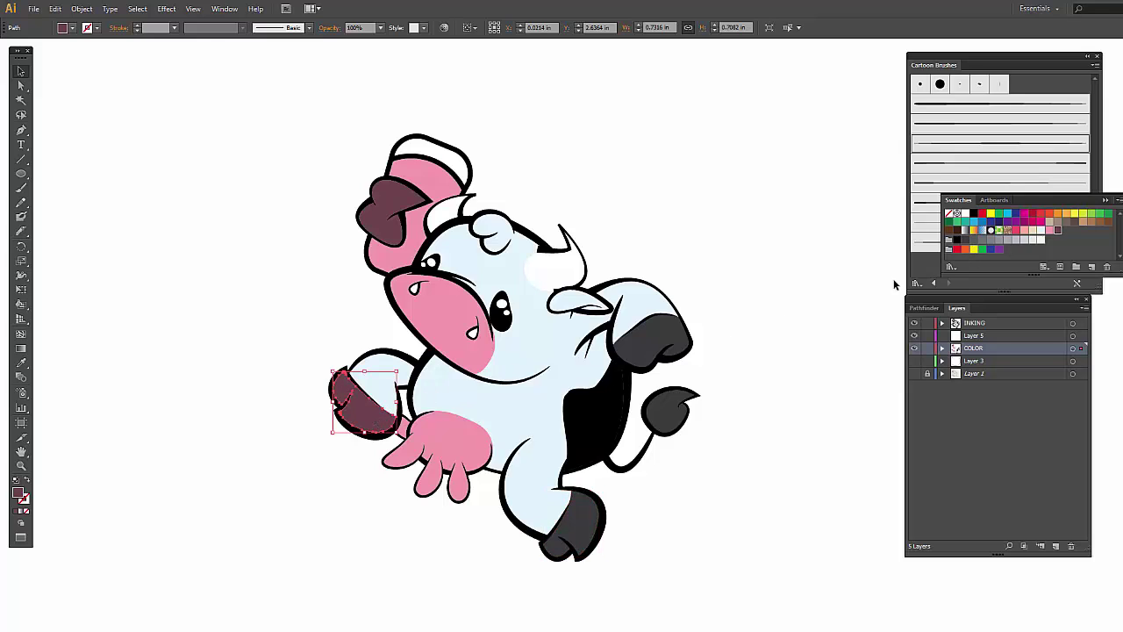
left_click(966, 241)
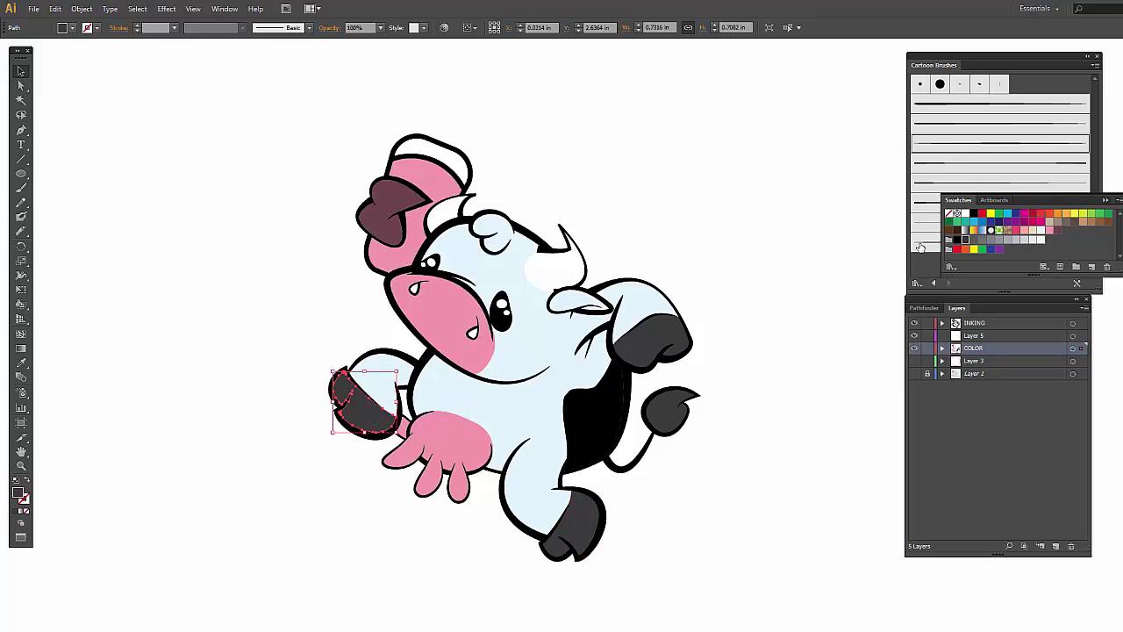
left_click(401, 201)
left_click(401, 201)
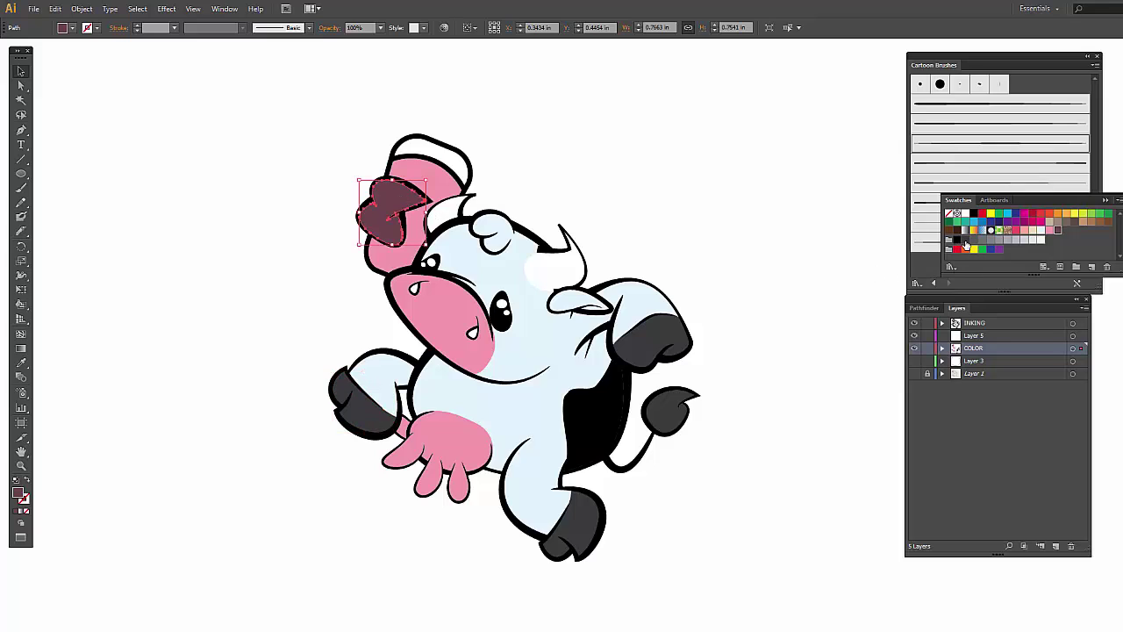
left_click(966, 241)
left_click(620, 249)
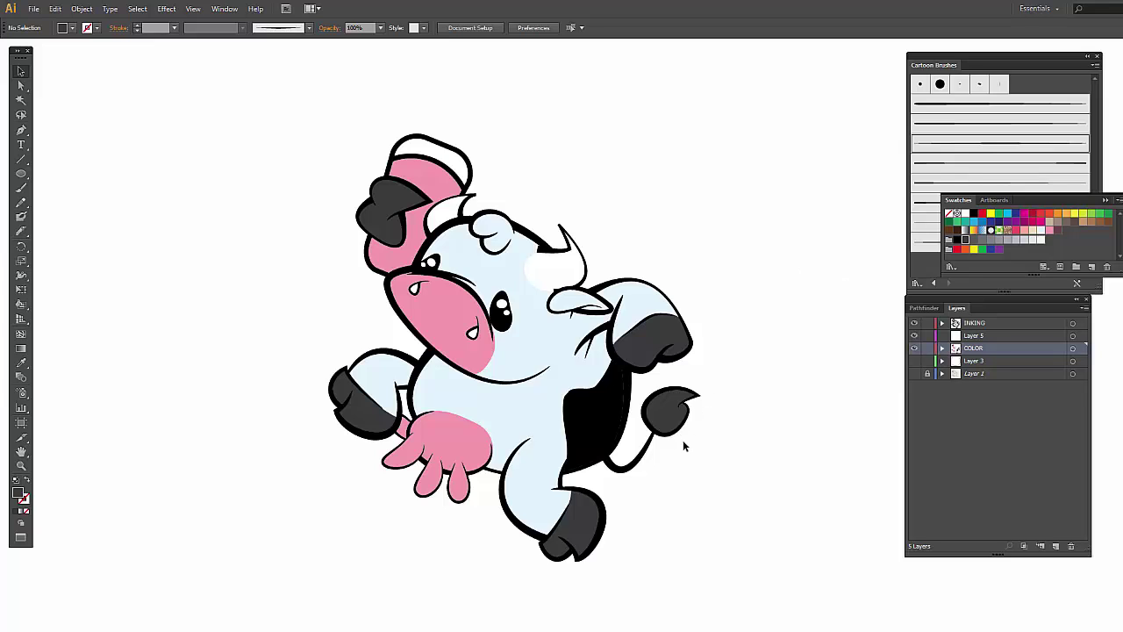
Fill the large body shape and the arm shape beside the ear with a white-to-black linear gradient.
left_click(639, 301)
scroll(639, 301, "down", 1)
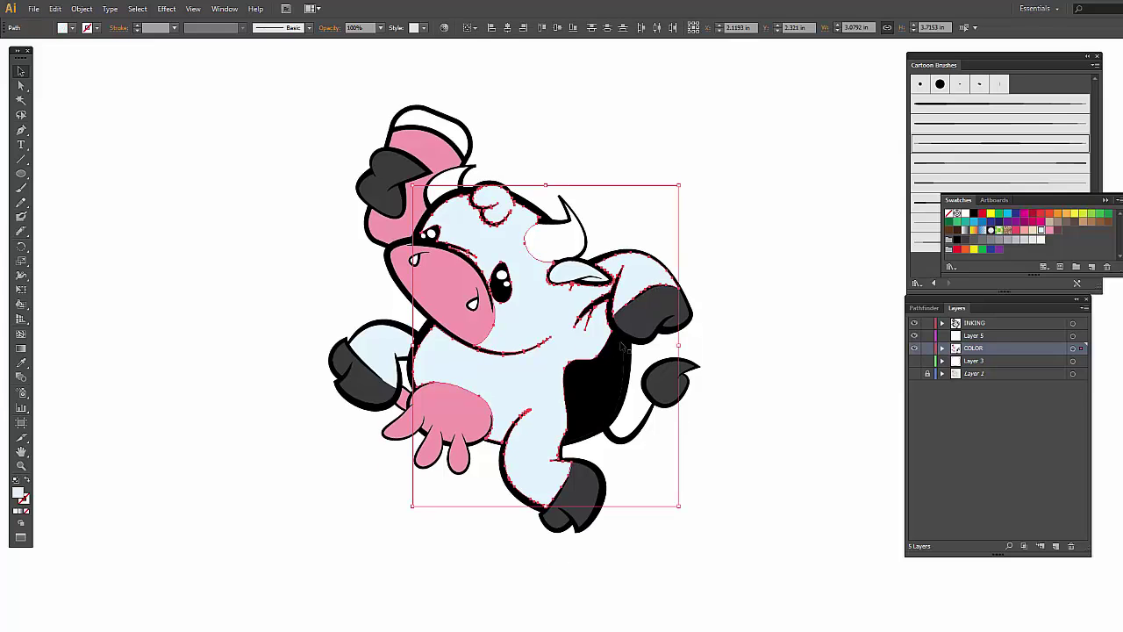
left_click_drag(563, 339, 689, 271)
key("ctrl+z")
key("ctrl+F9")
left_click(1013, 208)
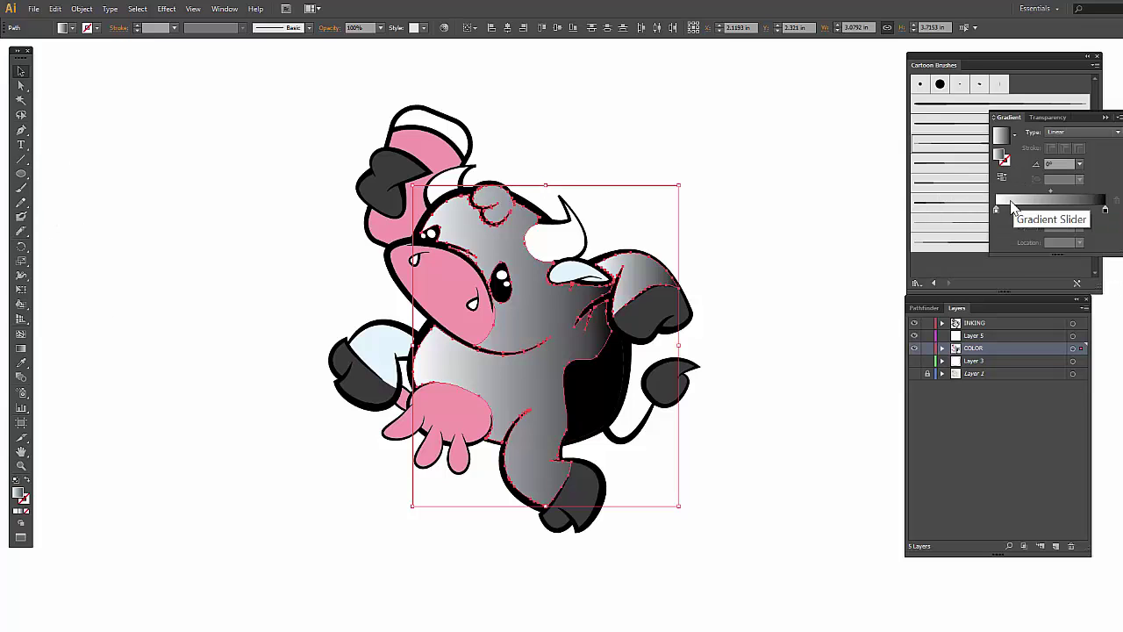
Recolor the gradient's black end stop with the pale blue swatch and make the gradient Radial.
left_click(1105, 212)
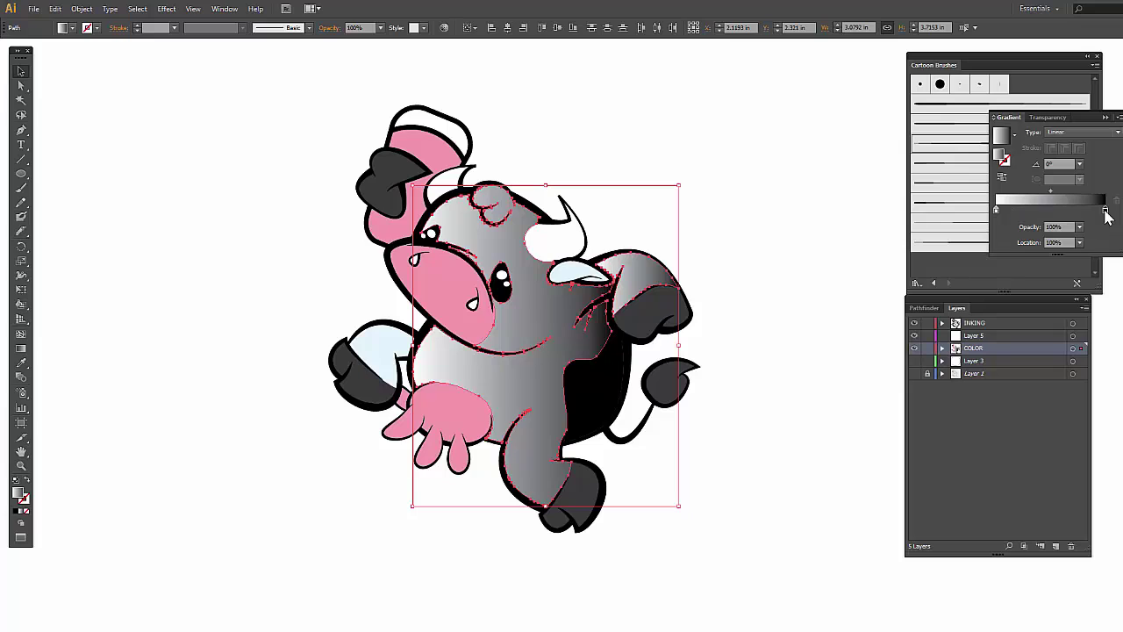
double_click(1106, 212)
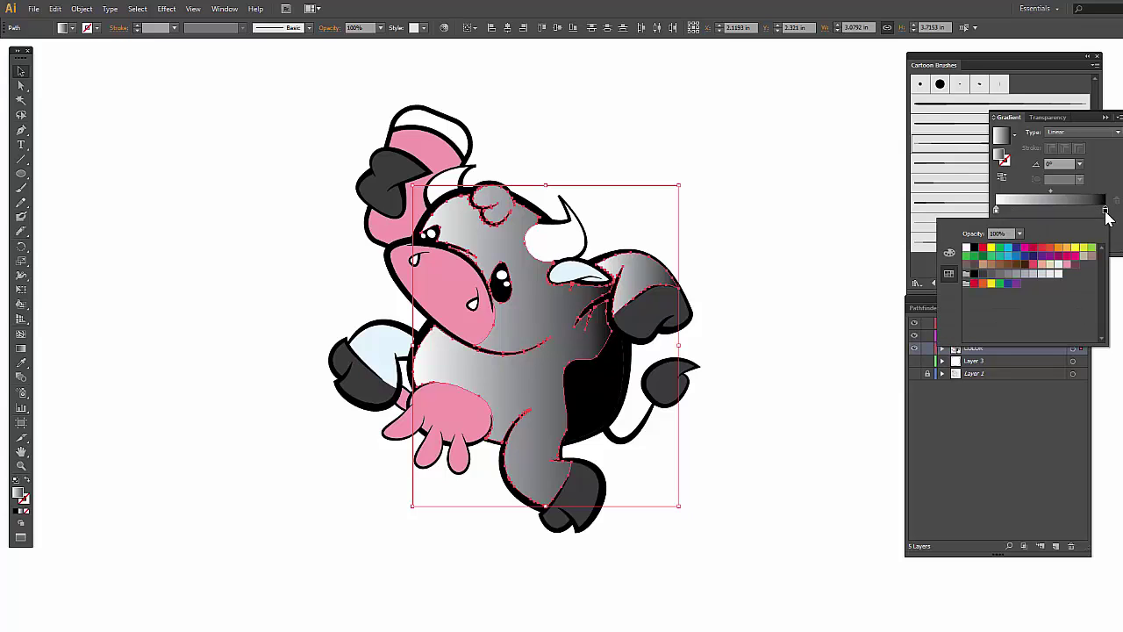
left_click(1058, 264)
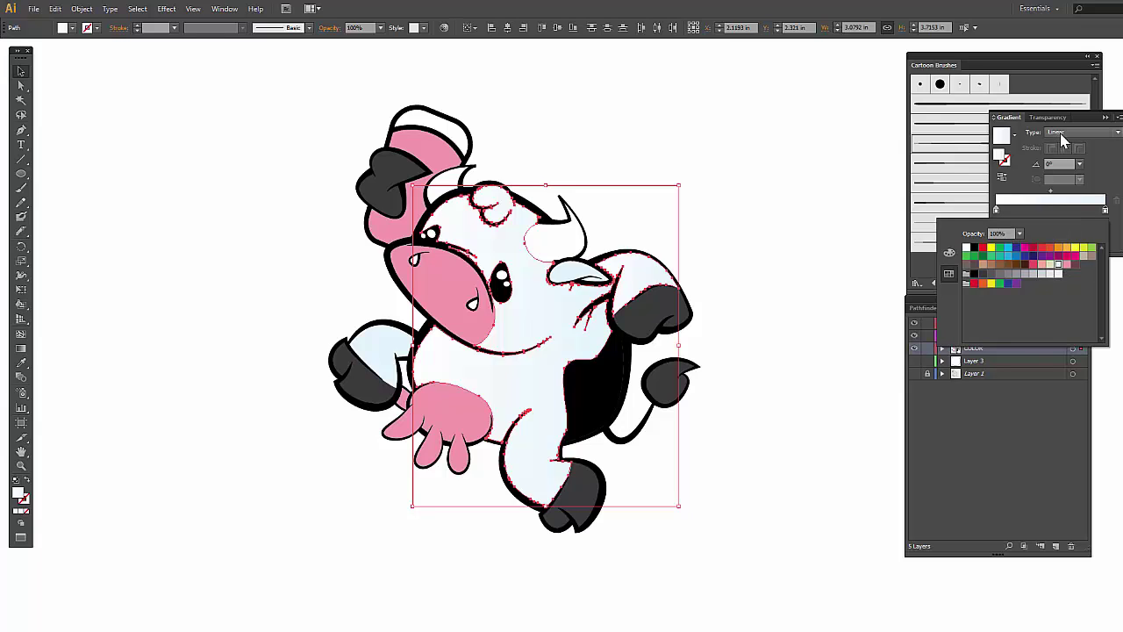
left_click(1061, 134)
left_click(1060, 133)
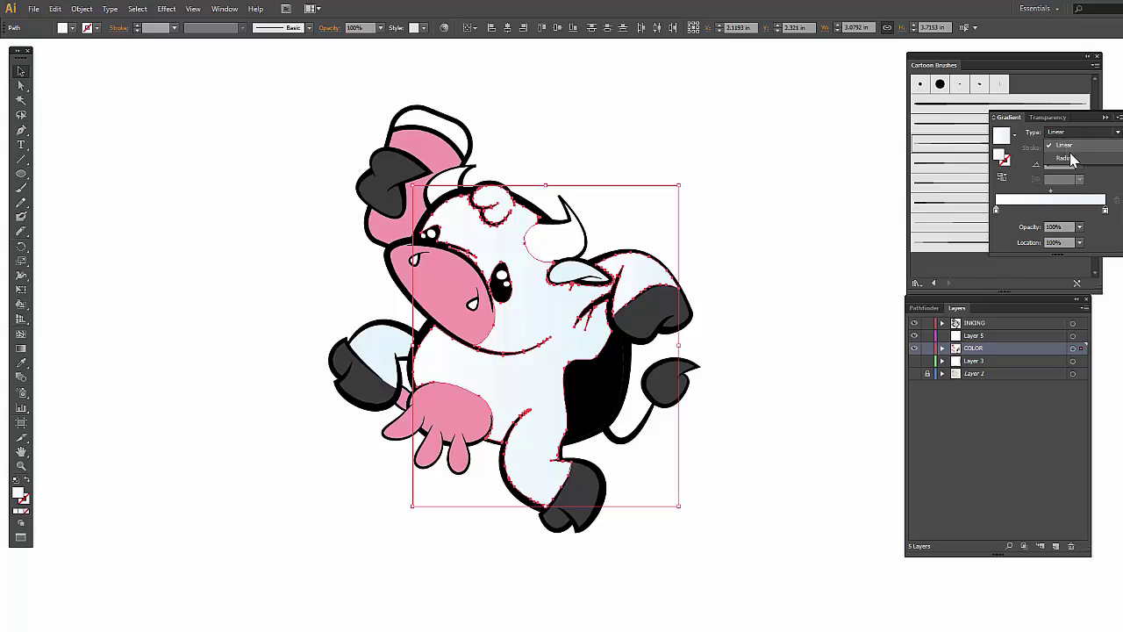
left_click(1070, 156)
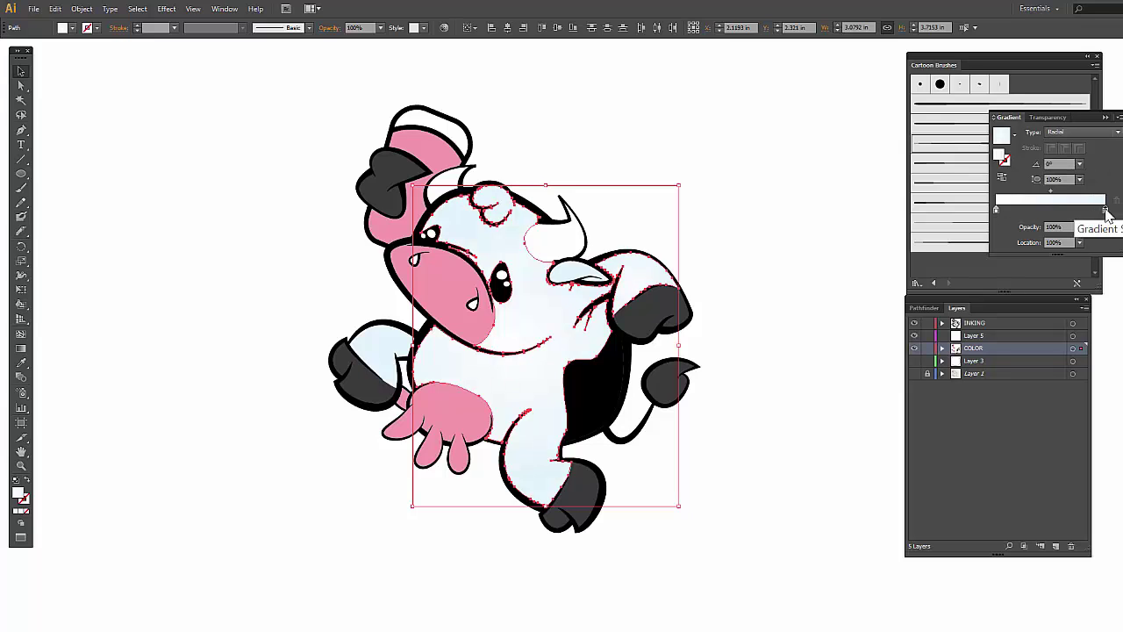
Deepen the radial gradient's pale blue end stop by setting its cyan value to 14%.
double_click(1104, 211)
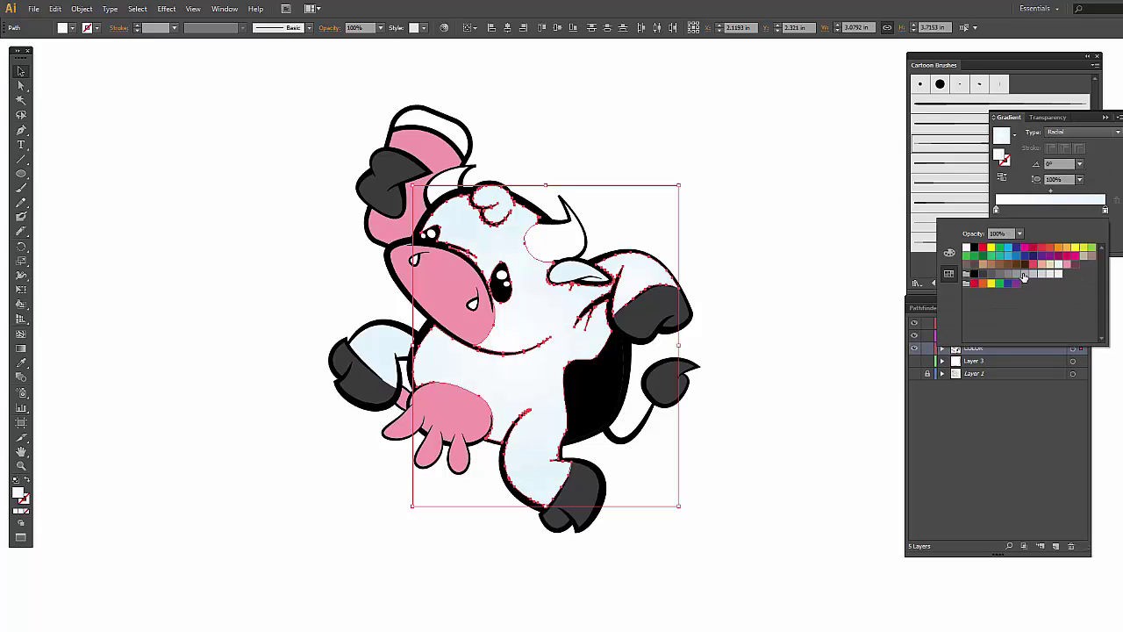
left_click(1058, 266)
left_click(950, 253)
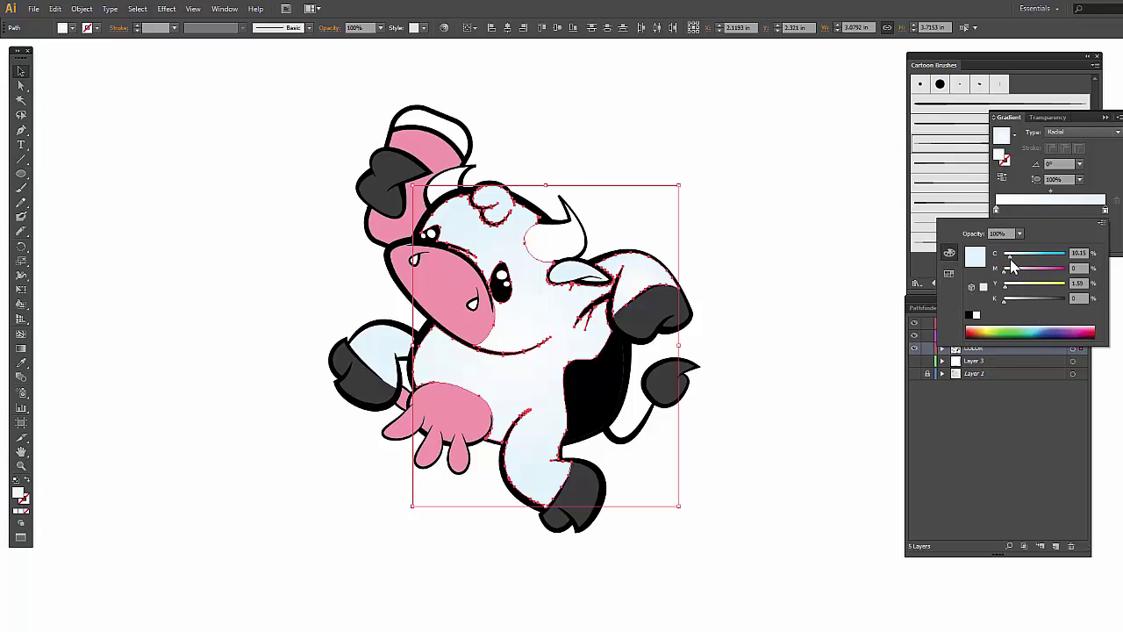
mouse_move(1009, 256)
left_mouse_down()
mouse_move(1026, 256)
mouse_move(1012, 258)
left_mouse_up()
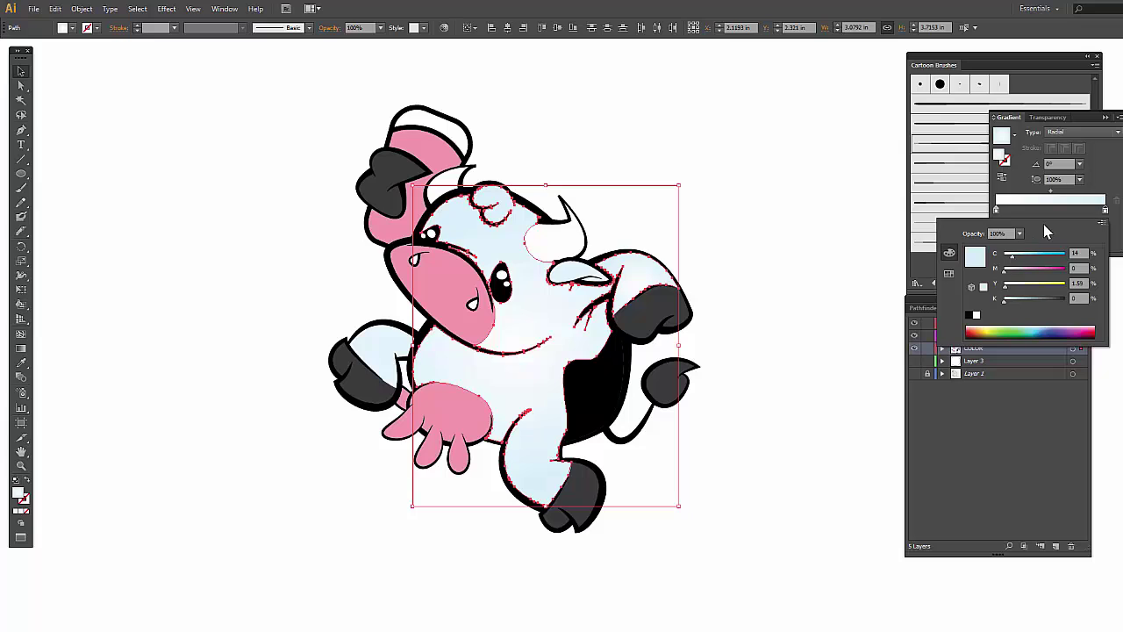
Center the body's radial gradient on the snout and extend it to the base of the tail at about -45°.
left_click(24, 350)
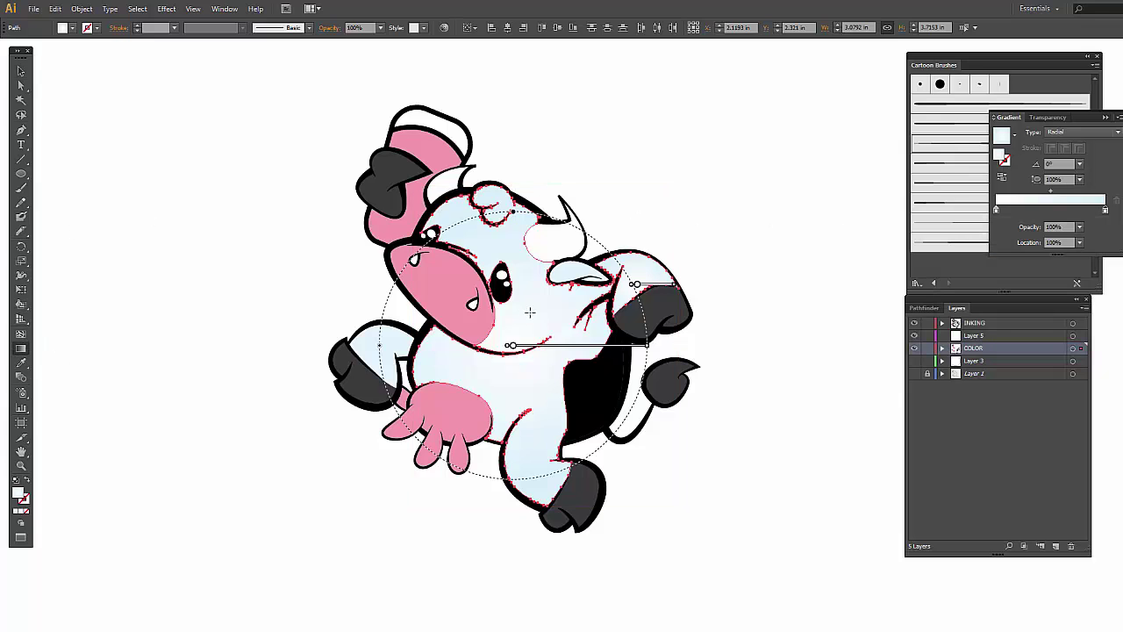
mouse_move(517, 348)
left_mouse_down()
mouse_move(498, 301)
mouse_move(462, 278)
left_mouse_up()
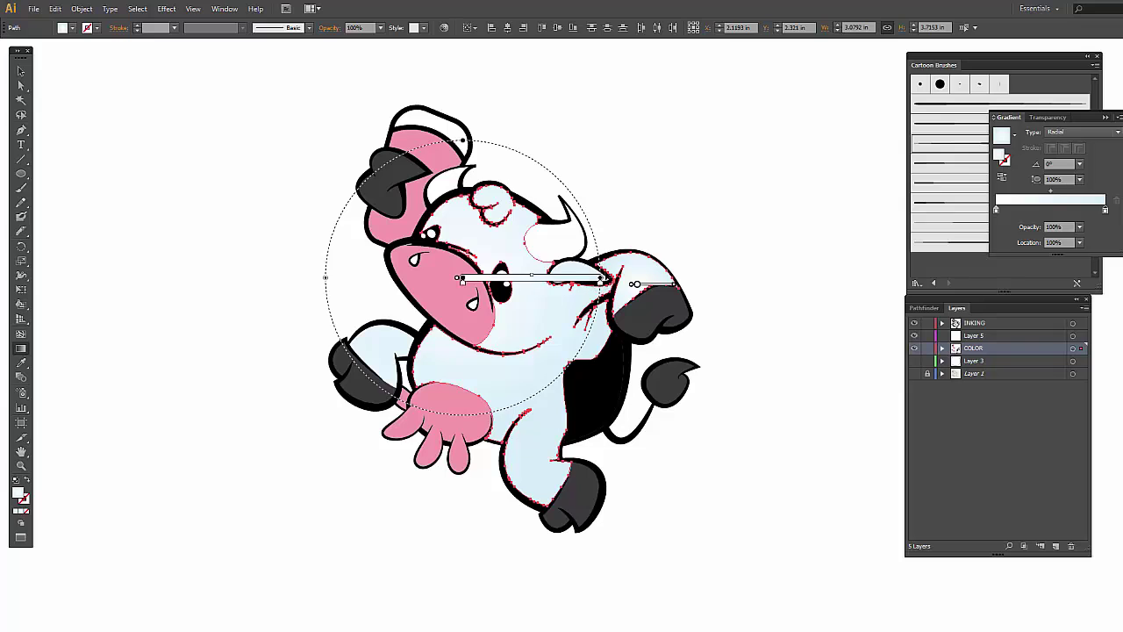
mouse_move(602, 280)
left_mouse_down()
mouse_move(593, 342)
mouse_move(571, 386)
mouse_move(637, 442)
mouse_move(625, 439)
left_mouse_up()
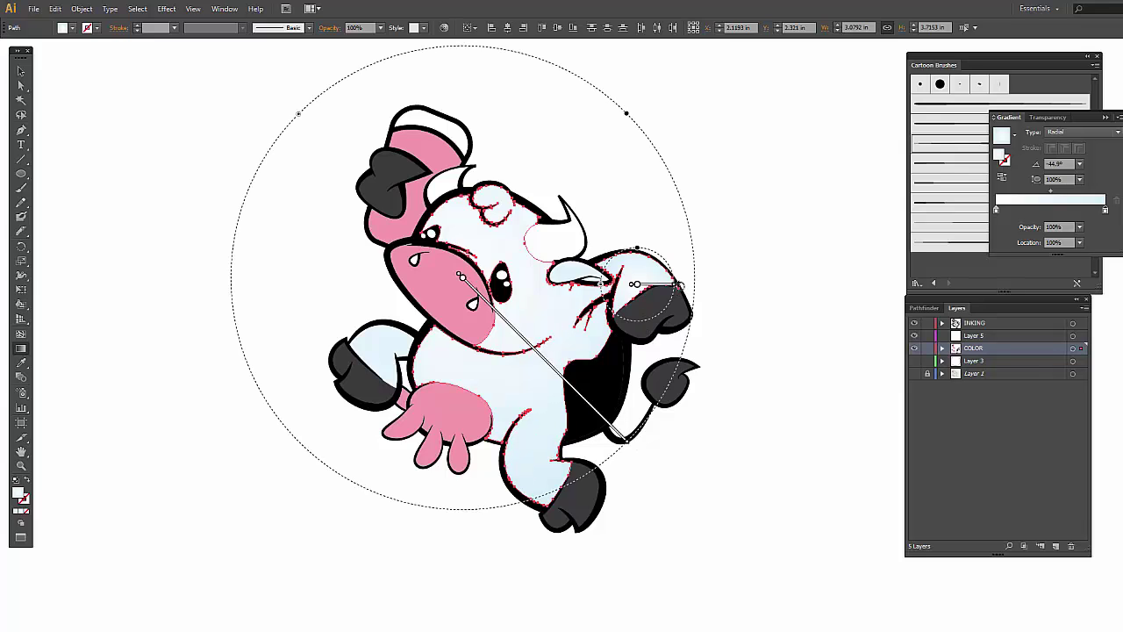
key("v")
Fill the leg shape beside the udder with the pale blue radial gradient, shifting its center near the upper edge at about -38°.
left_click(364, 336)
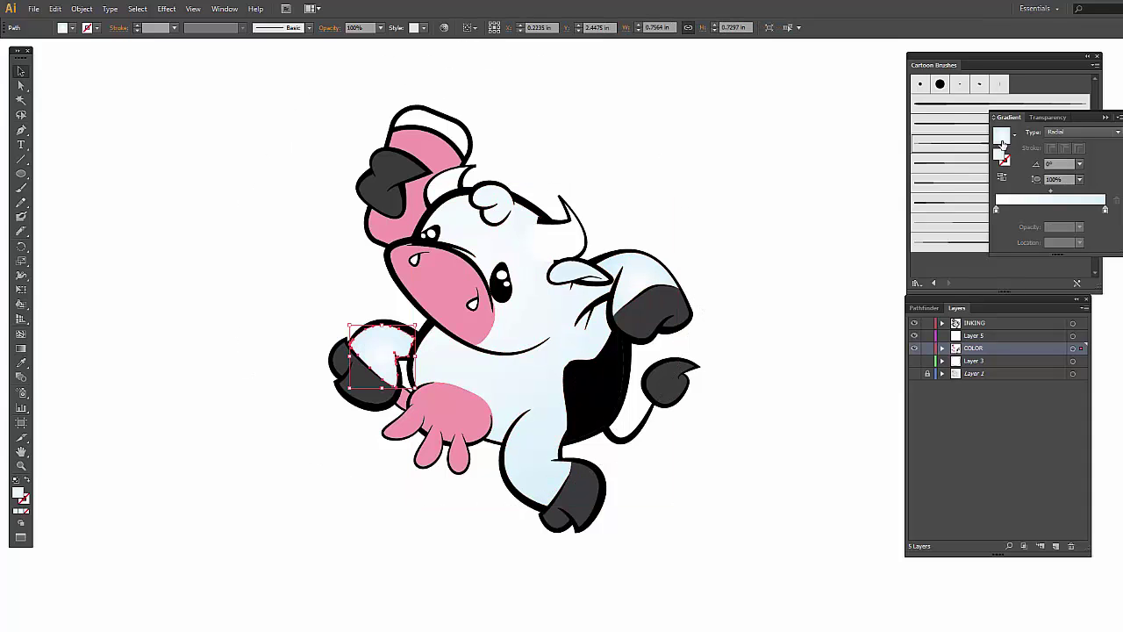
left_click(21, 348)
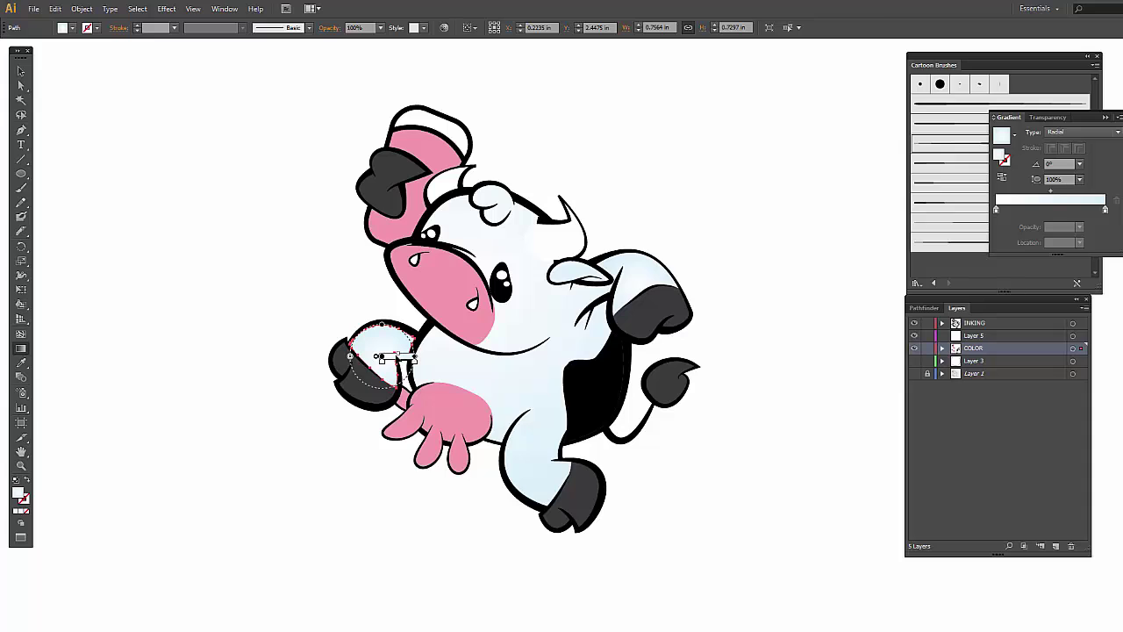
mouse_move(369, 339)
left_mouse_down()
mouse_move(399, 360)
mouse_move(374, 332)
left_mouse_up()
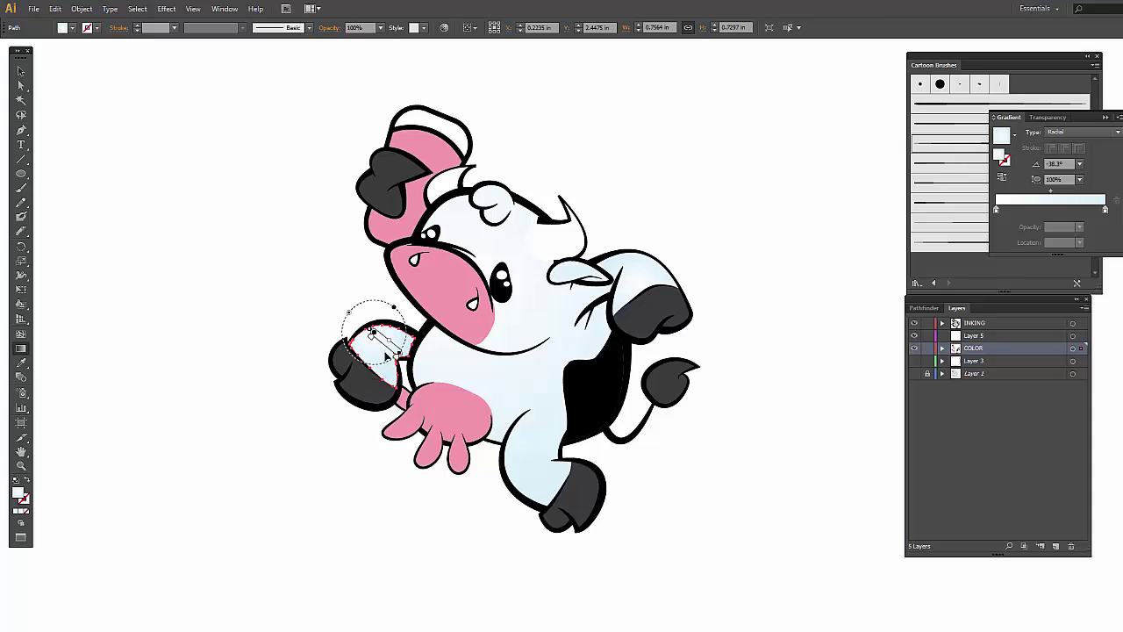
key("v")
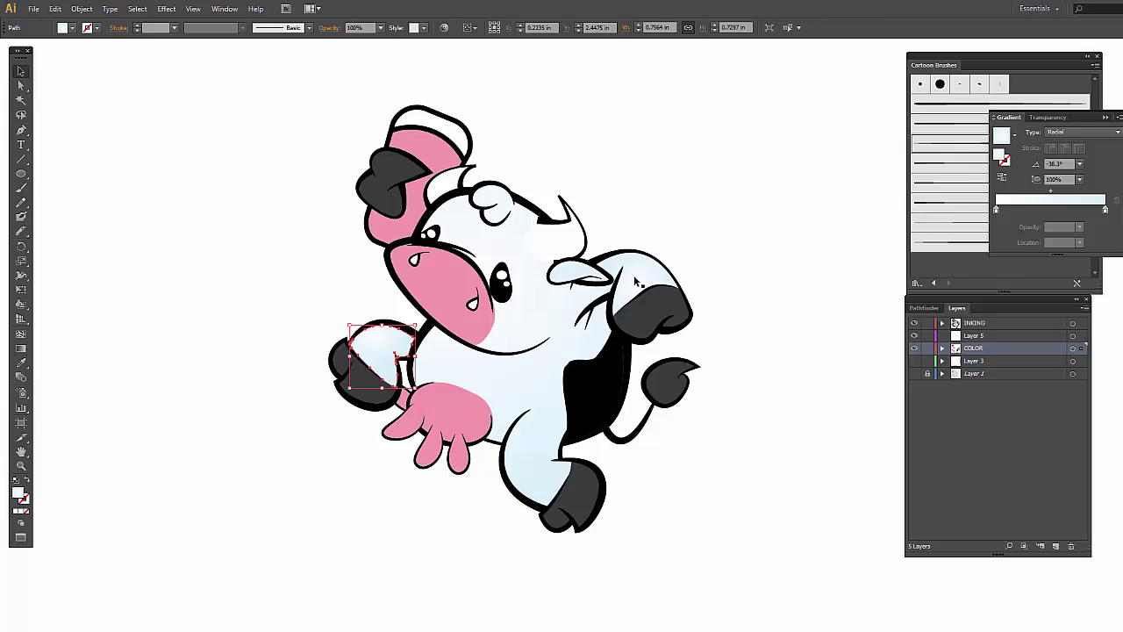
Reposition the radial gradient on the large body shape alone by shifting its center with the Gradient tool.
left_click(635, 278)
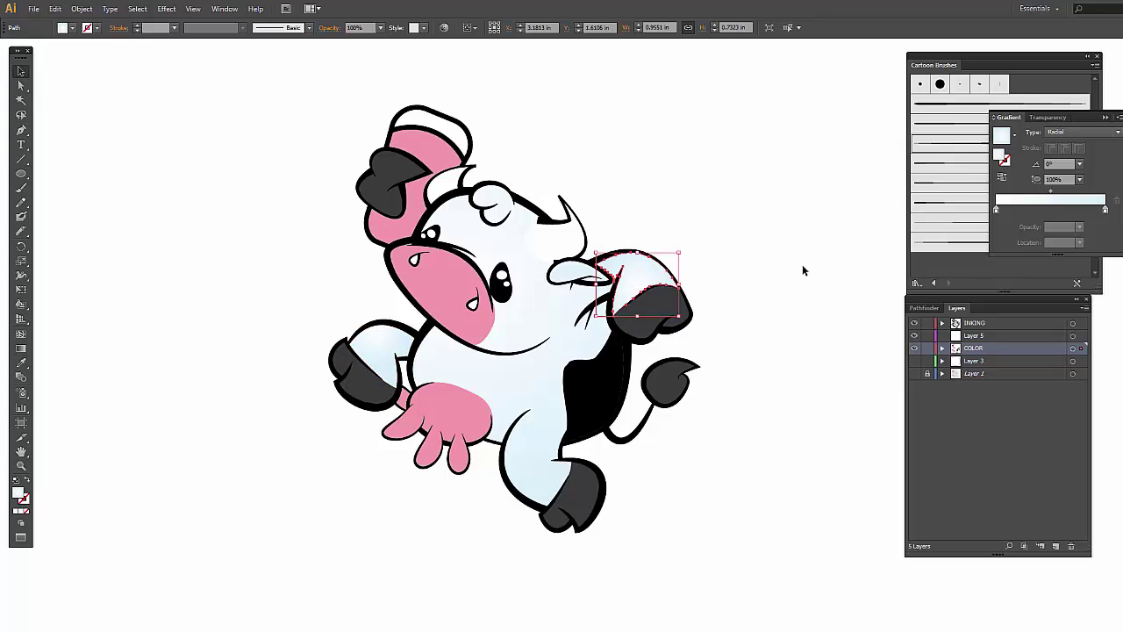
left_click(507, 246)
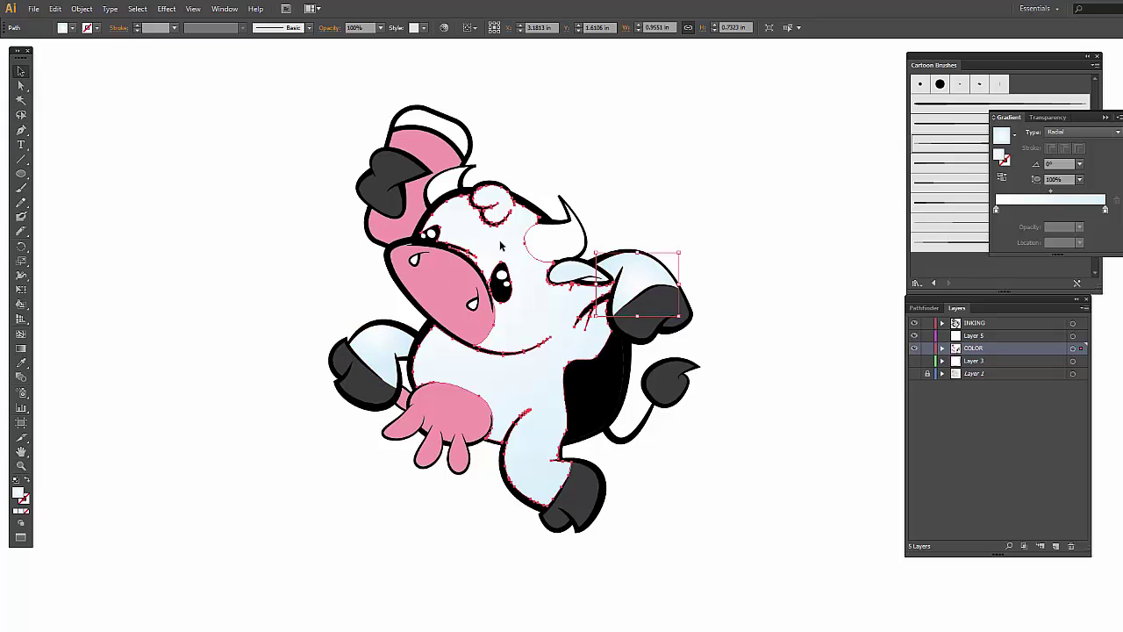
left_click(21, 348)
left_click_drag(460, 278, 445, 251)
left_click(745, 362)
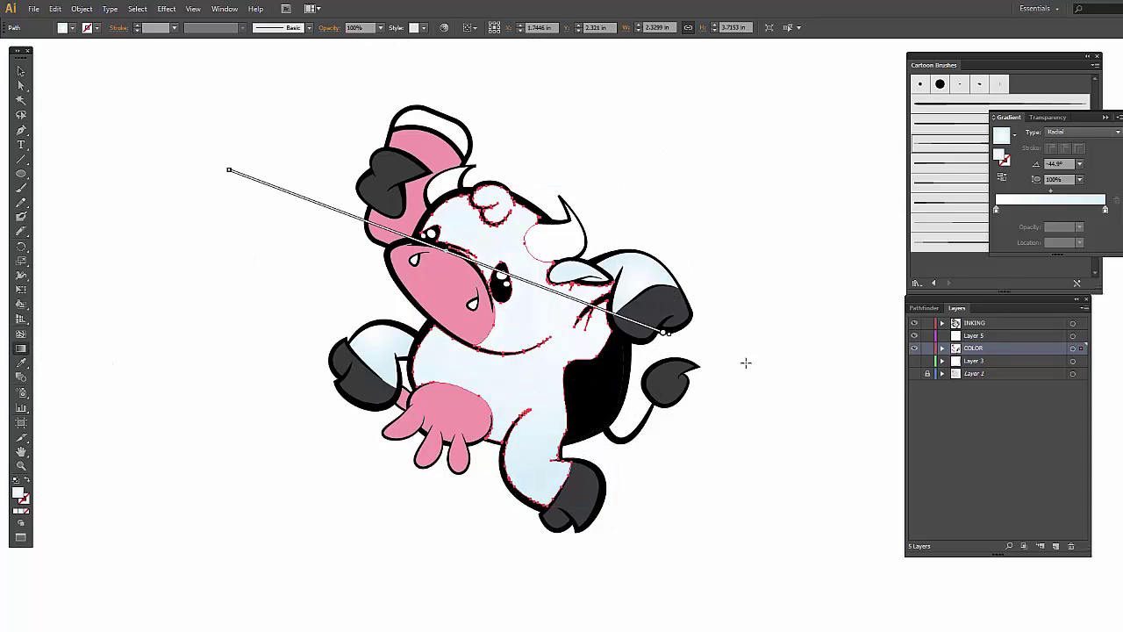
key("v")
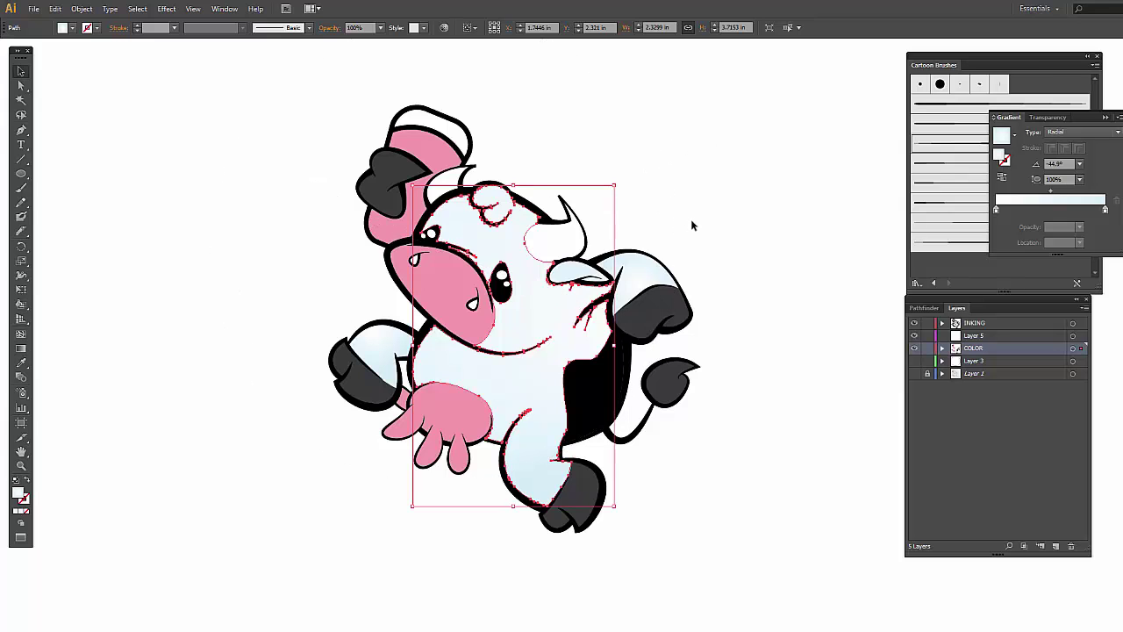
left_click(693, 225)
Fill the pink snout, the udder and the pink shape above the raised hoof with the pale blue radial gradient.
left_click(448, 269)
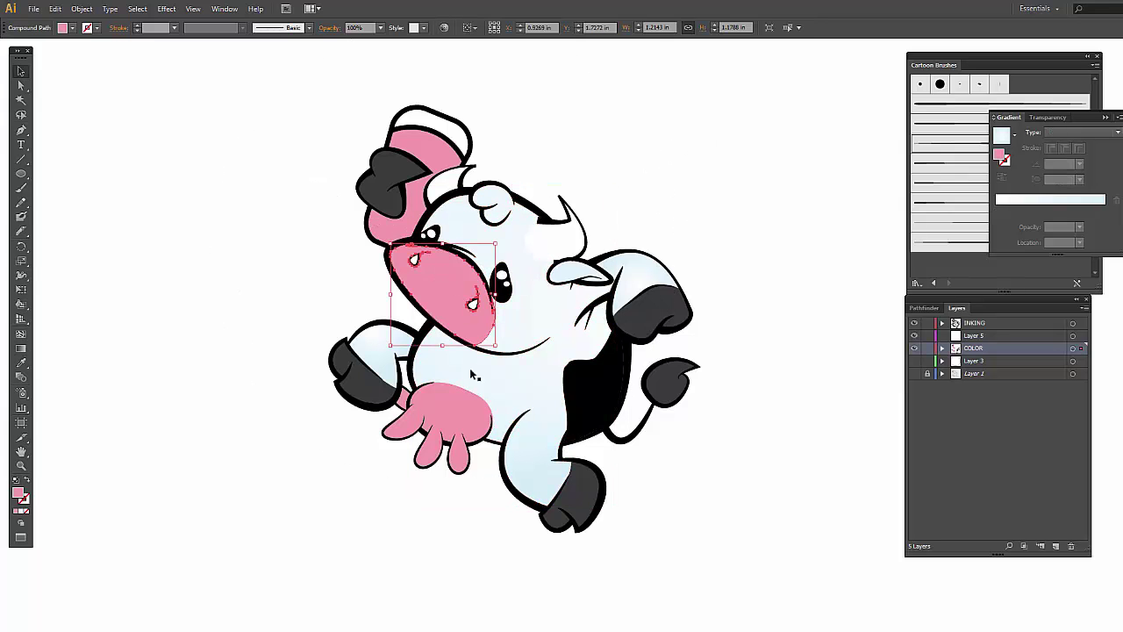
left_click(453, 408, "shift")
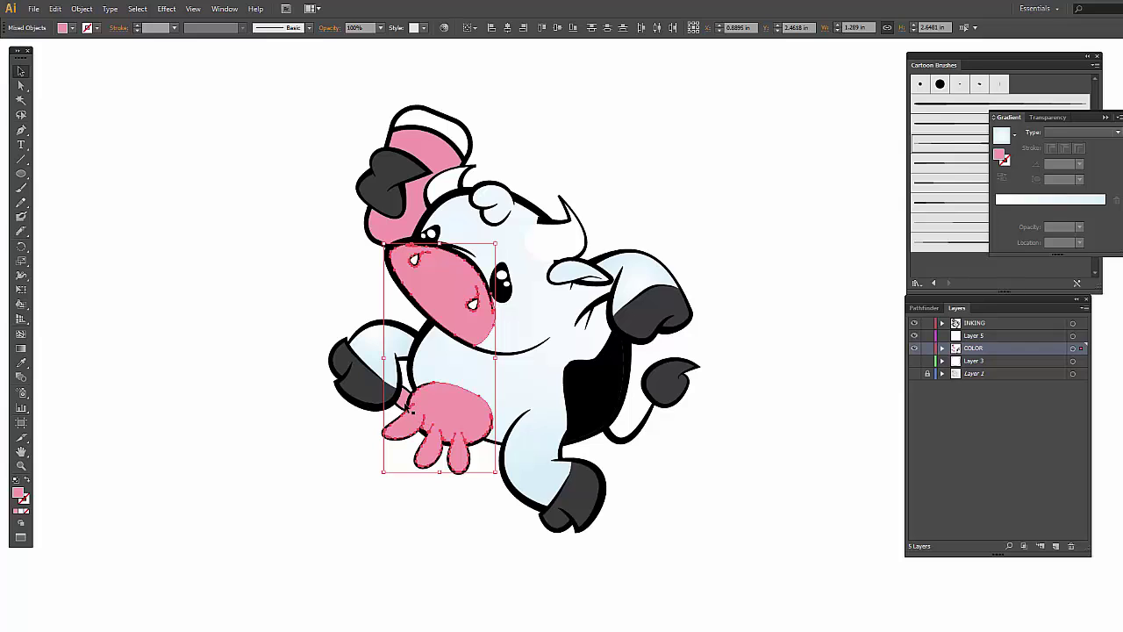
left_click(424, 410, "shift")
left_click(430, 416)
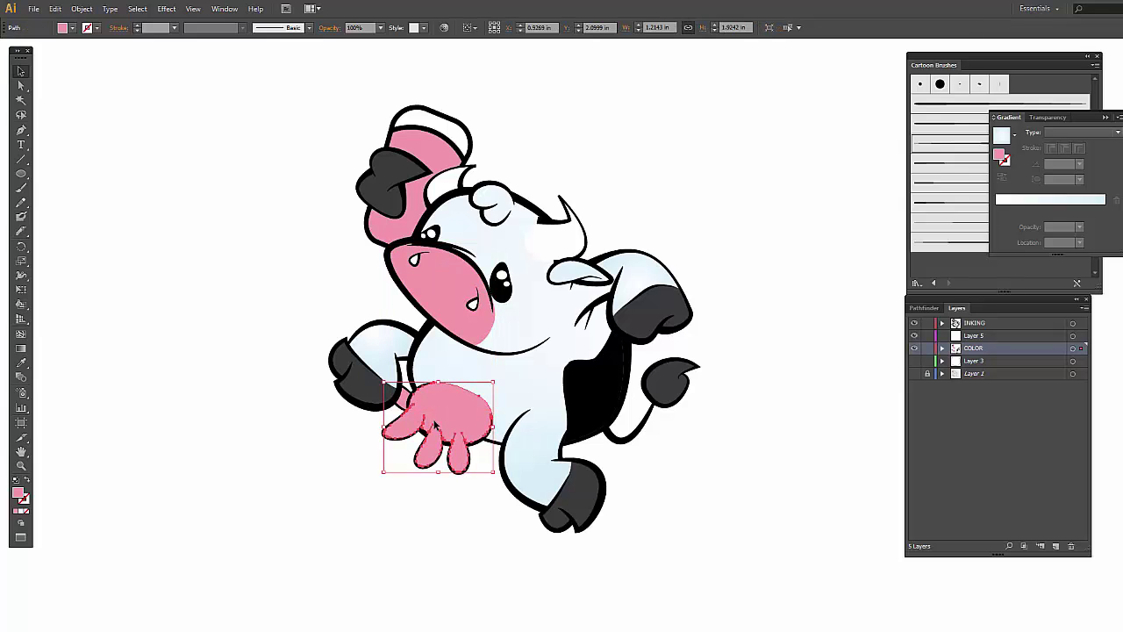
left_click(439, 302, "shift")
left_click(438, 160, "shift")
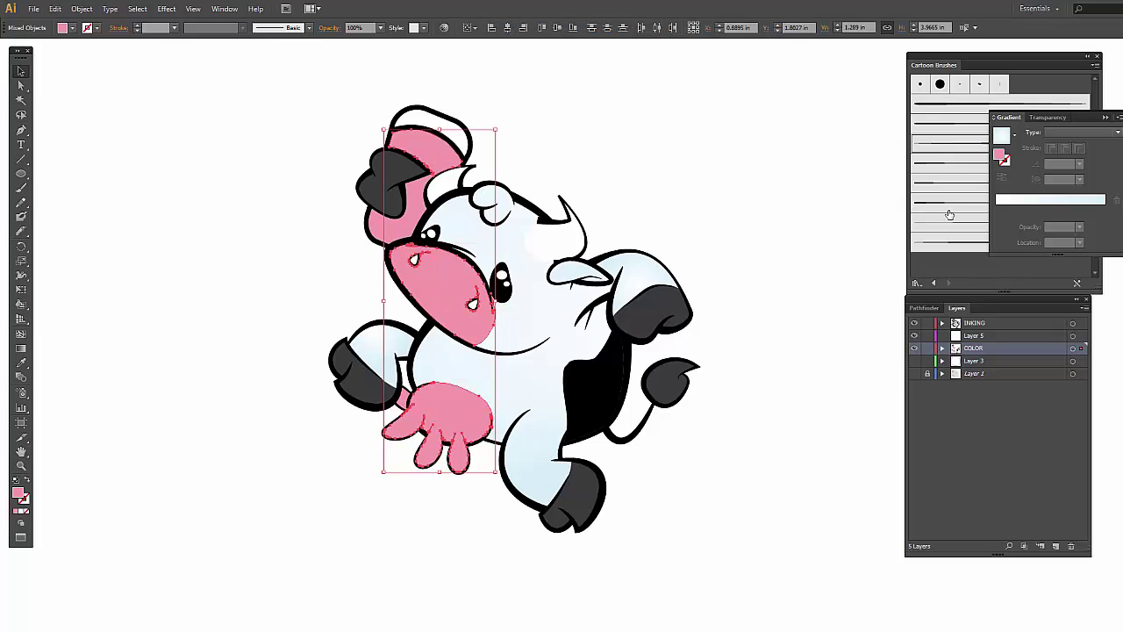
left_click(1001, 137)
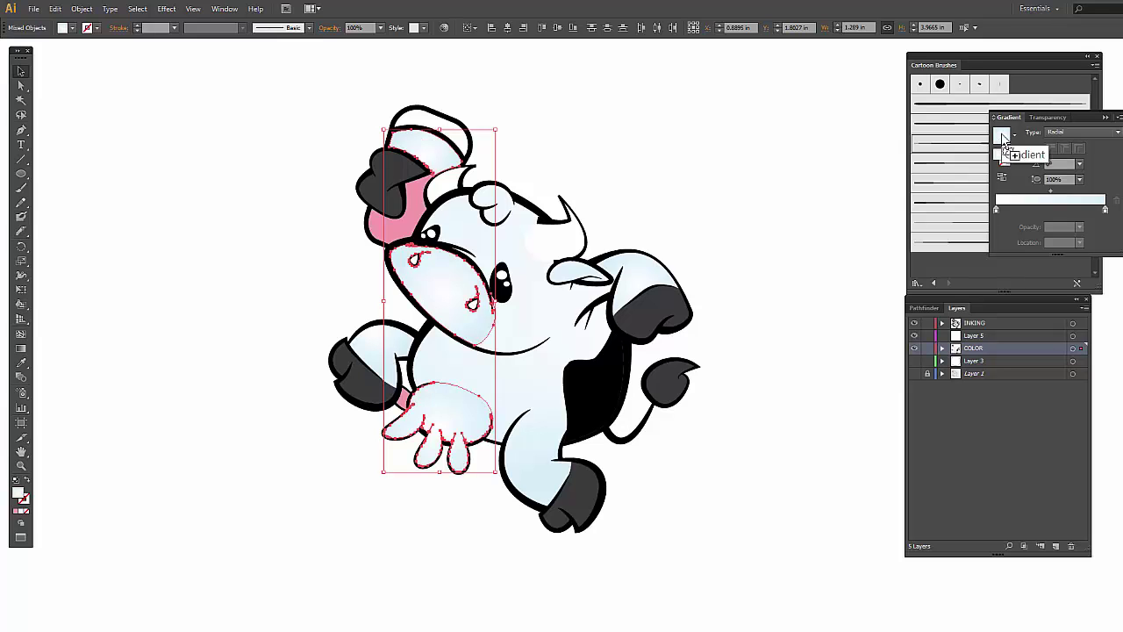
double_click(1105, 211)
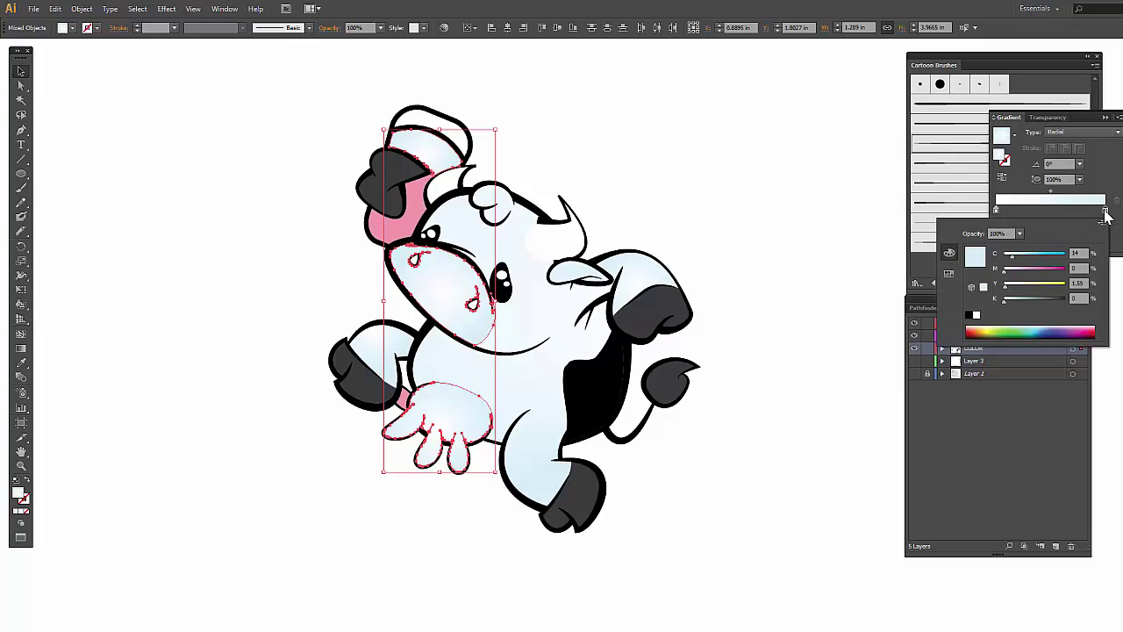
left_click(792, 200)
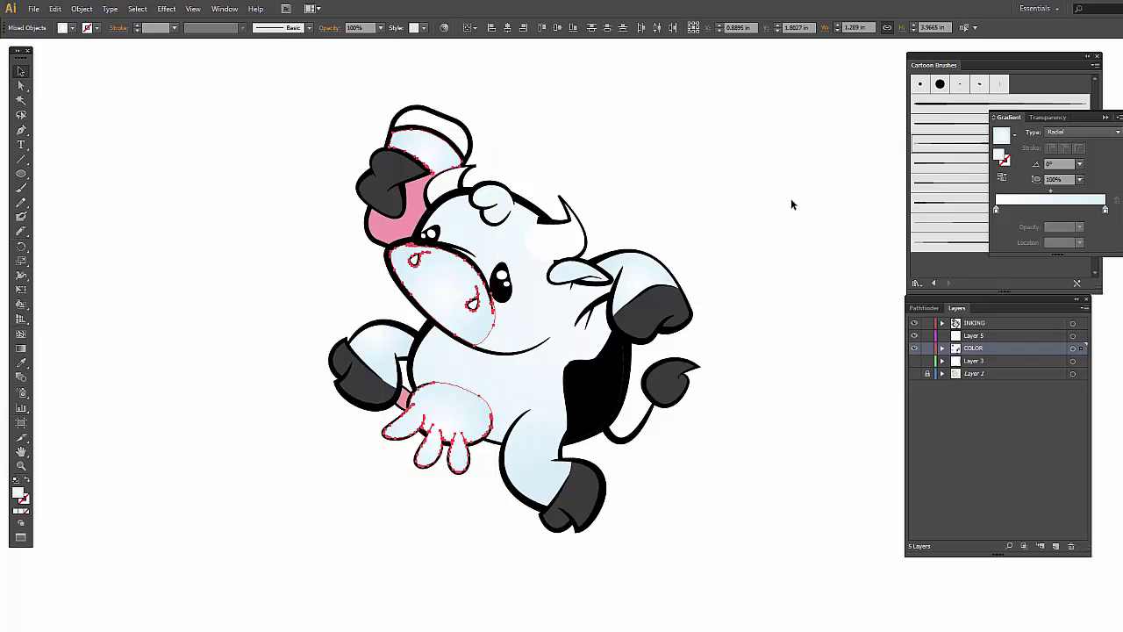
Reapply the radial gradient to the snout, udder and shape above the raised hoof, setting its outer color stop to the pink swatch.
key("ctrl+z")
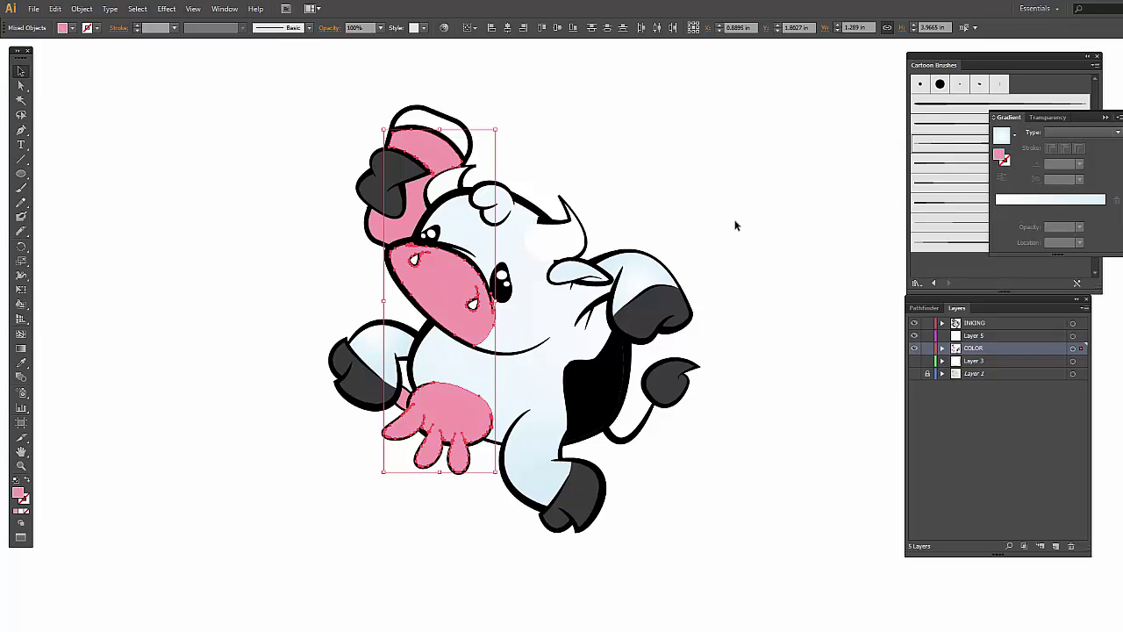
left_click(1006, 134)
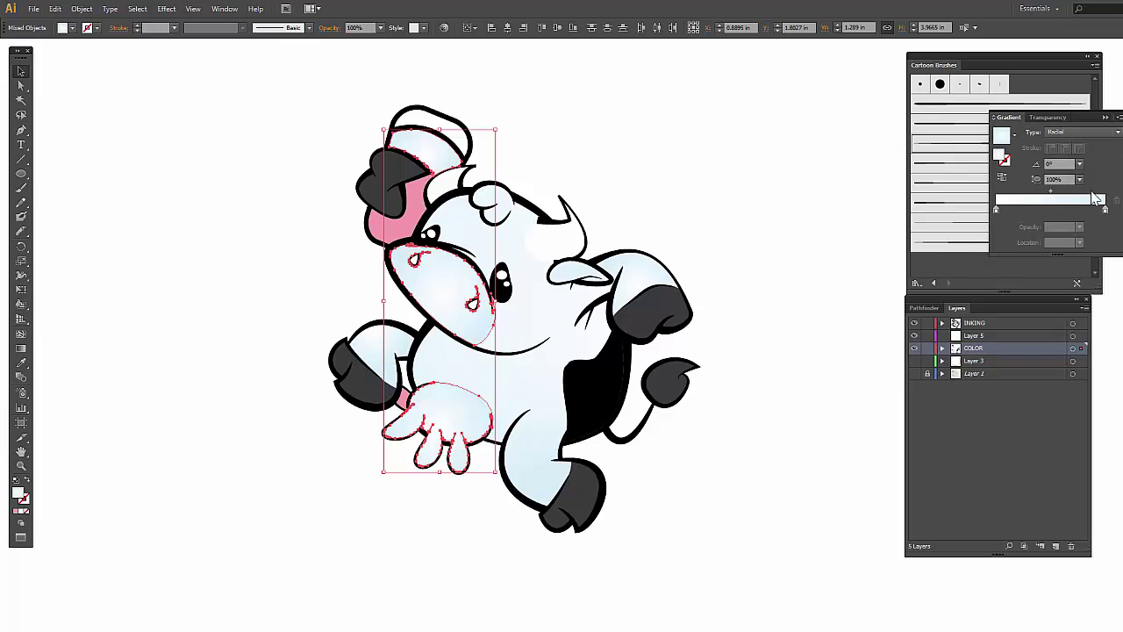
left_click(1105, 211)
double_click(1105, 211)
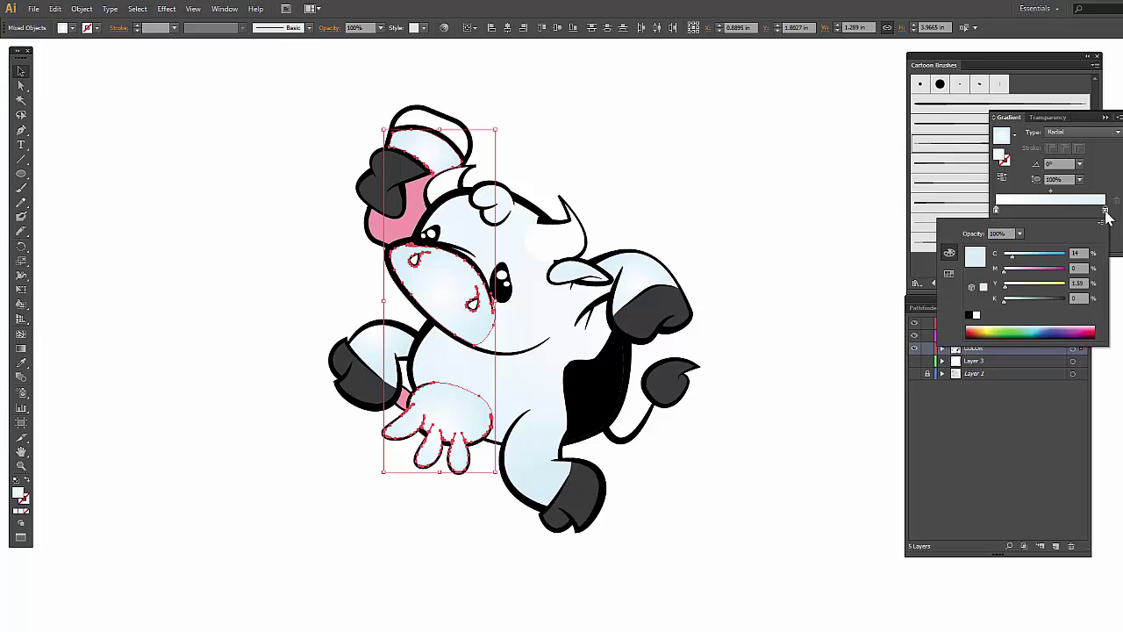
left_click(948, 273)
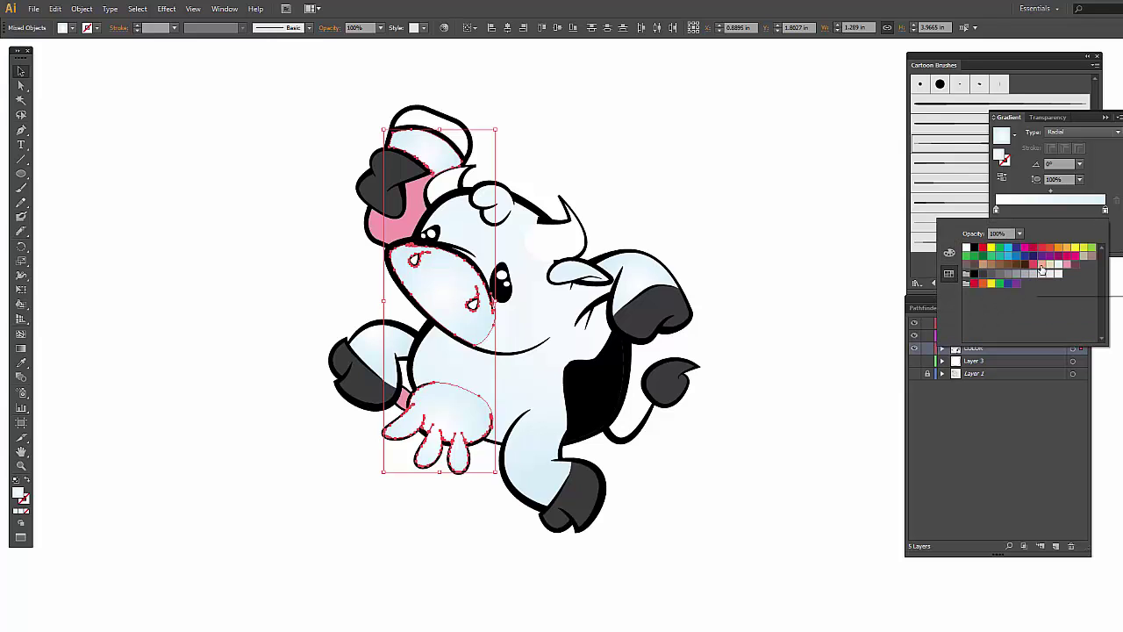
left_click(1042, 265)
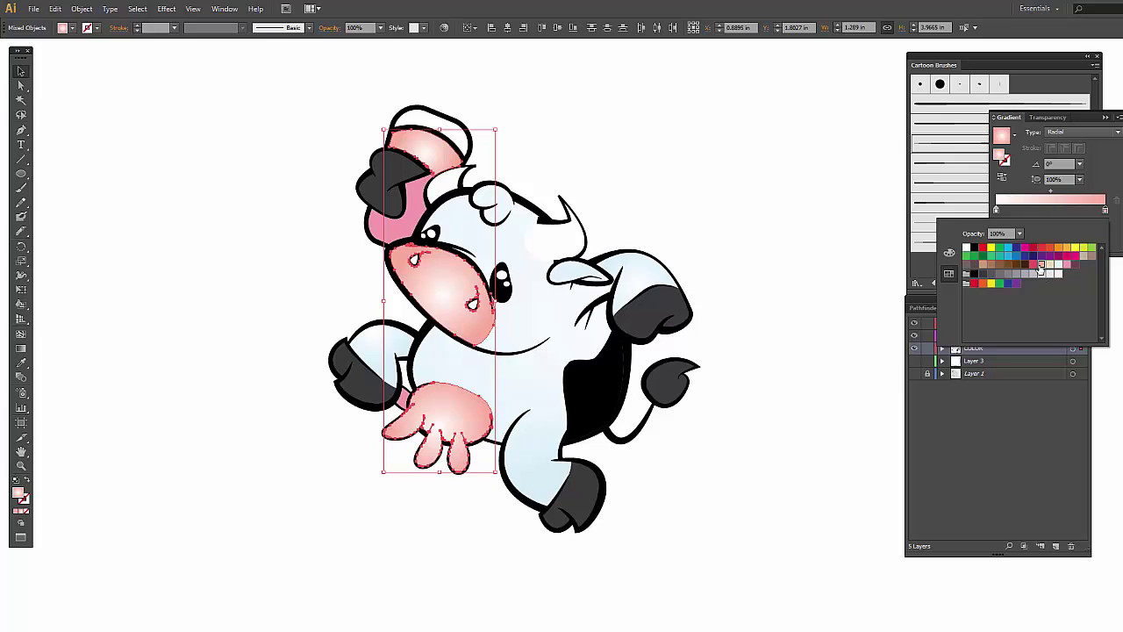
left_click(1067, 263)
Set the gradient's inner color stop to the light salmon swatch at 40% opacity.
left_click(997, 211)
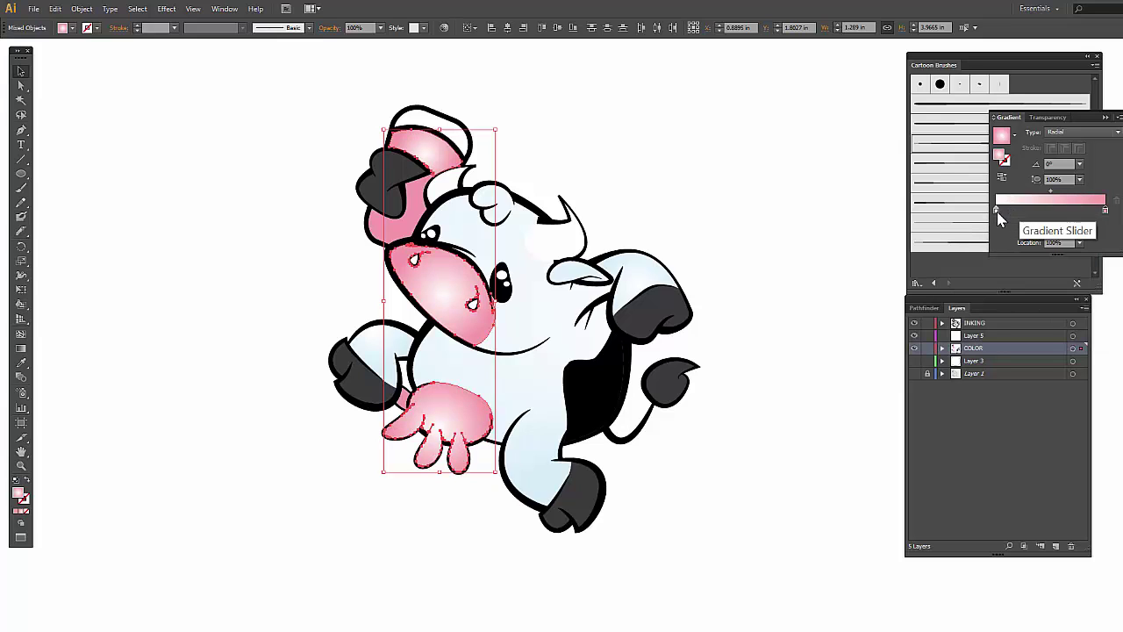
double_click(996, 211)
left_click(1042, 265)
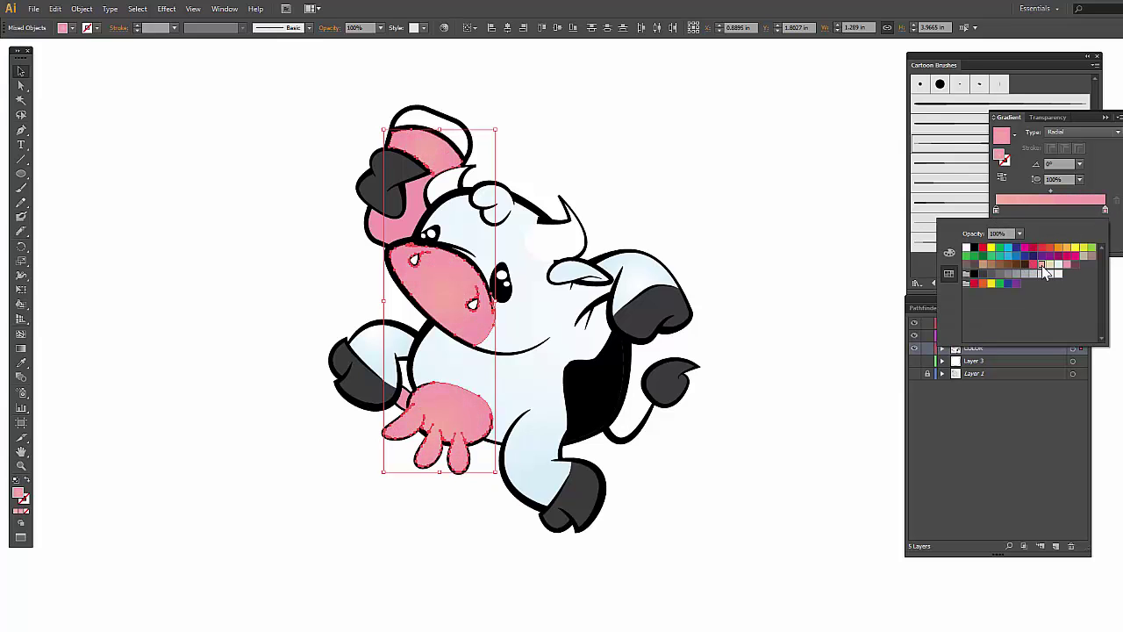
left_click(1018, 234)
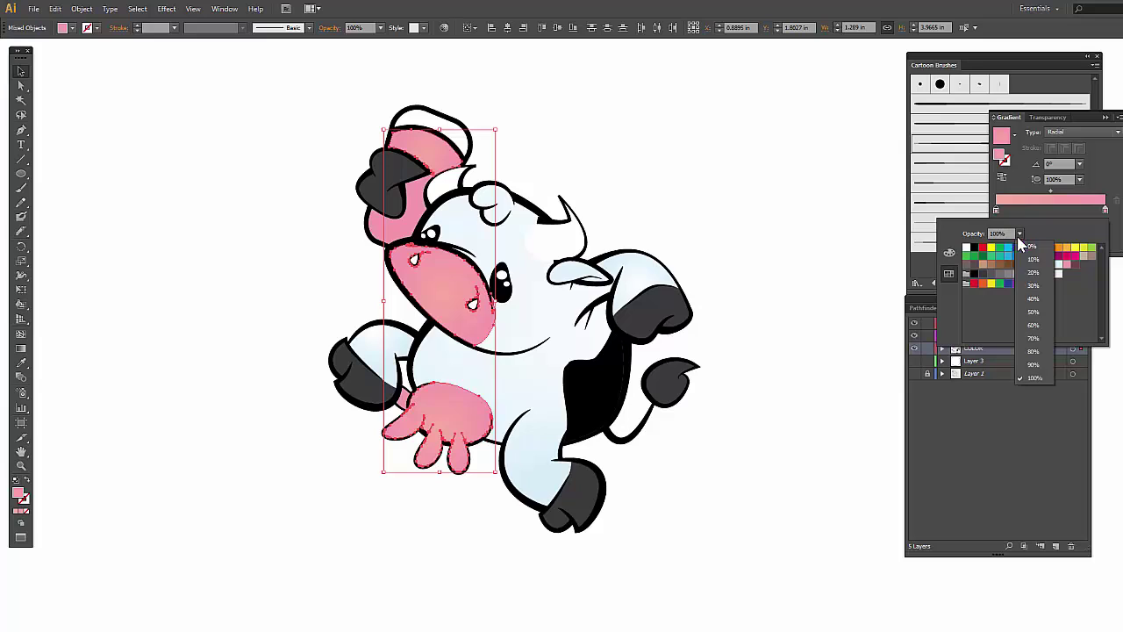
left_click(1034, 298)
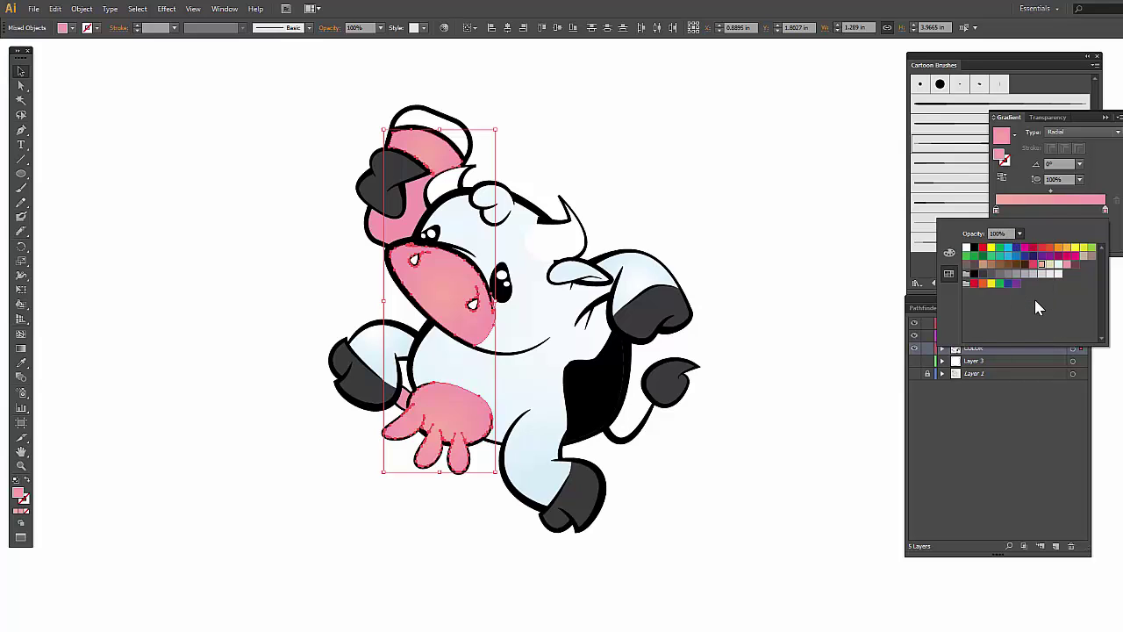
Set the opacity of the gradient's pink outer stop to 50%.
left_click(1105, 211)
double_click(1105, 212)
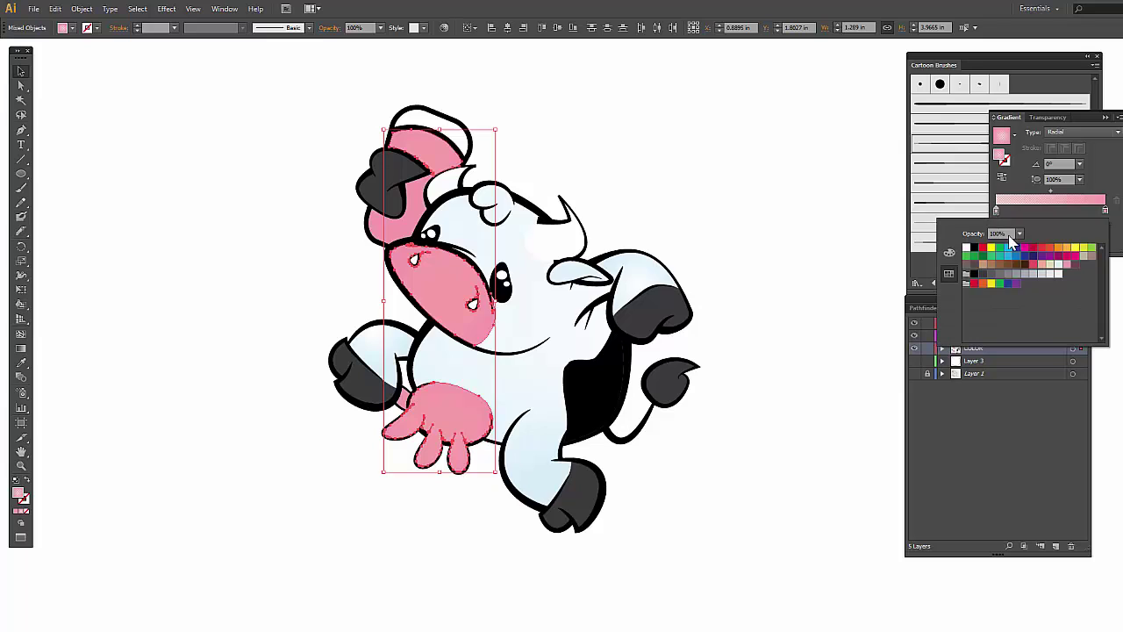
left_click(1019, 233)
left_click(1033, 312)
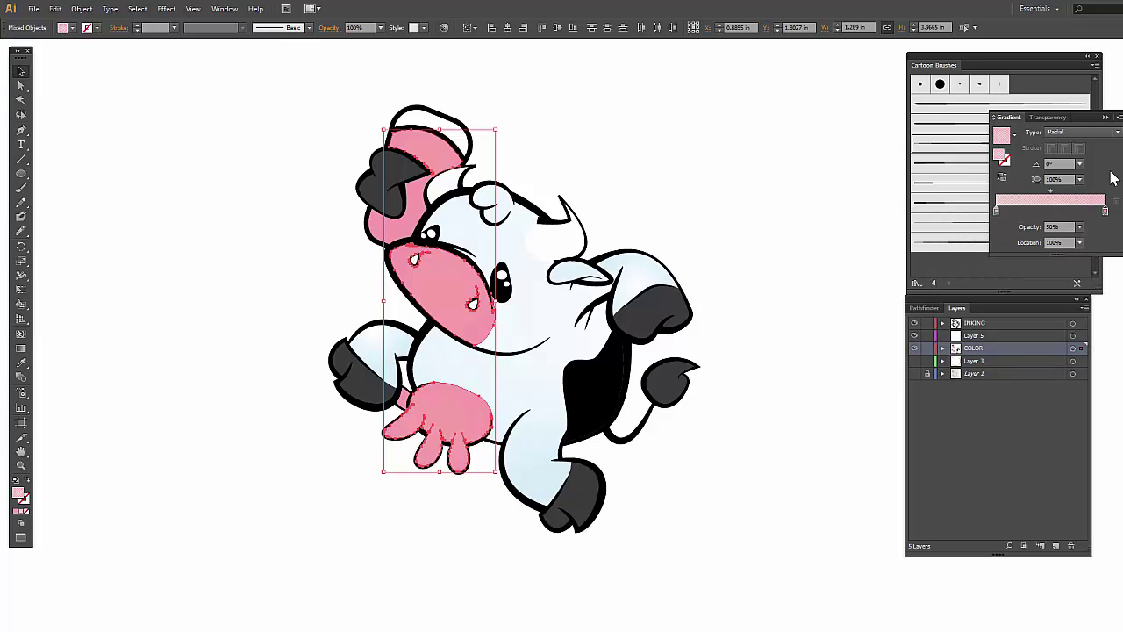
Slant the radial gradients of the snout, udder and shape above the raised hoof diagonally downward, at about -59° on the snout.
left_click(21, 349)
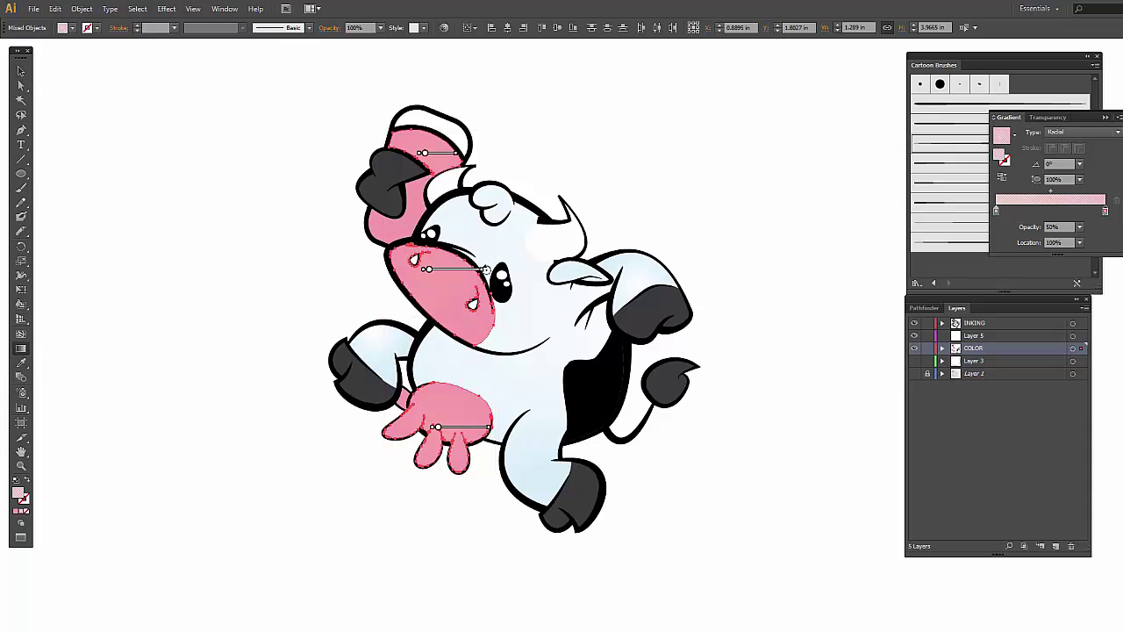
mouse_move(485, 269)
left_mouse_down()
mouse_move(456, 313)
mouse_move(460, 330)
left_mouse_up()
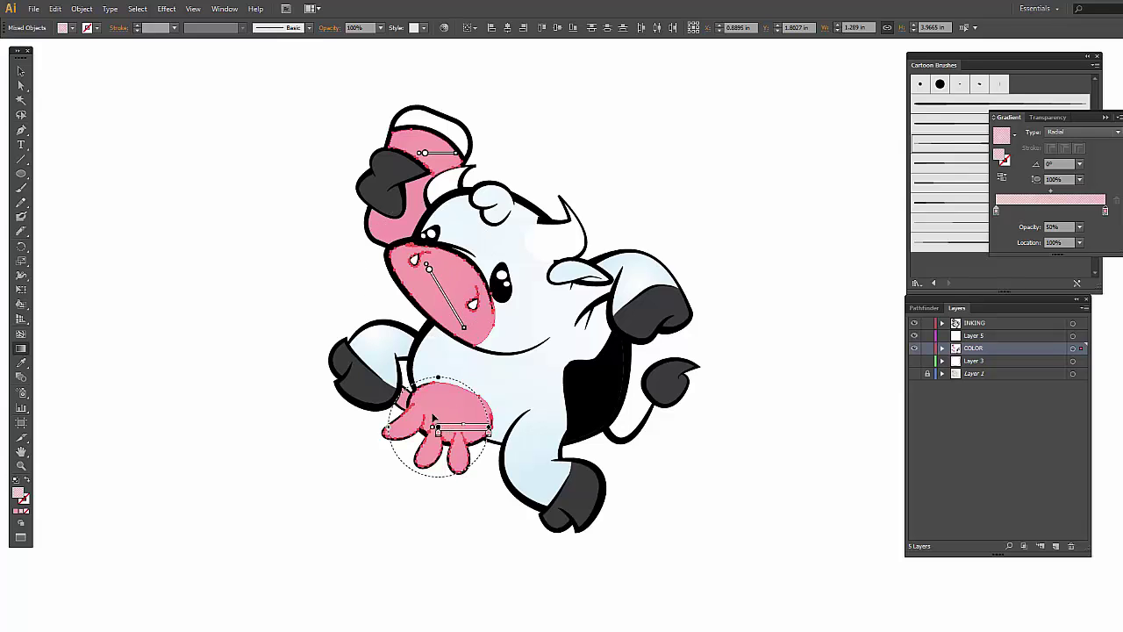
mouse_move(434, 417)
left_mouse_down()
mouse_move(431, 386)
mouse_move(473, 458)
left_mouse_up()
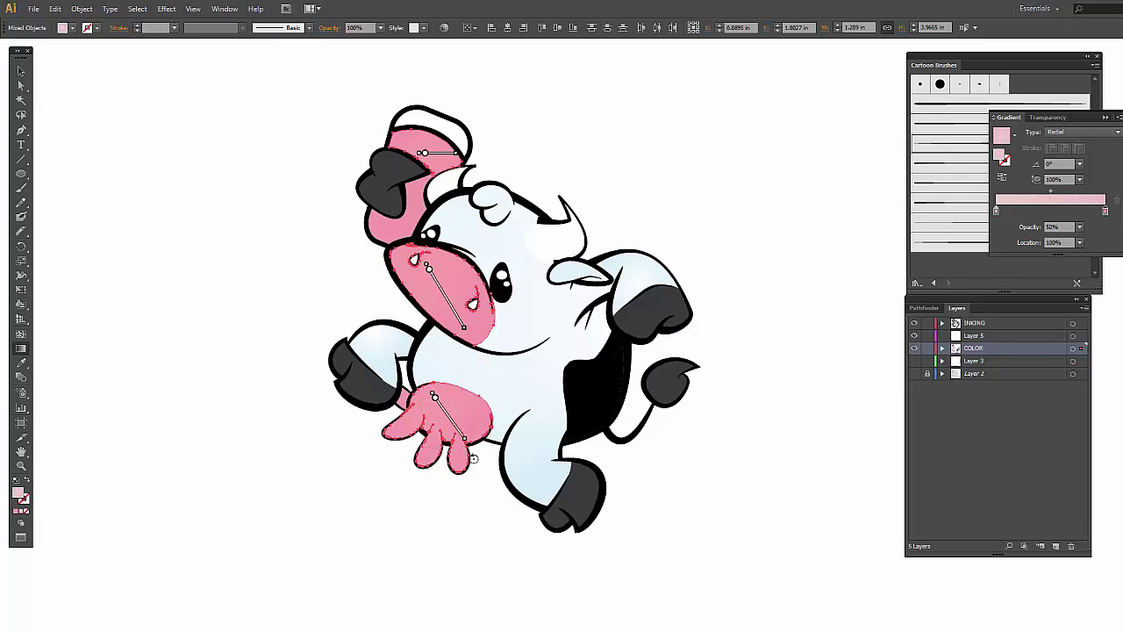
mouse_move(426, 154)
left_mouse_down()
mouse_move(407, 147)
mouse_move(444, 177)
mouse_move(432, 182)
left_mouse_up()
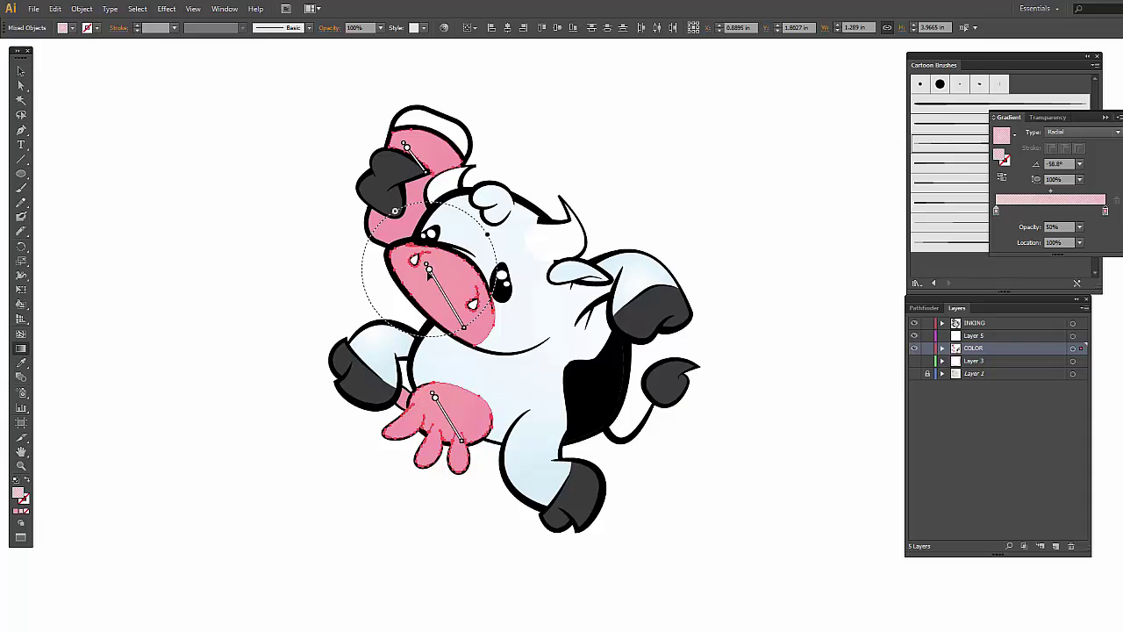
Change the inner color stop of the pink shapes' gradient to the cream swatch and close the color choices.
double_click(997, 211)
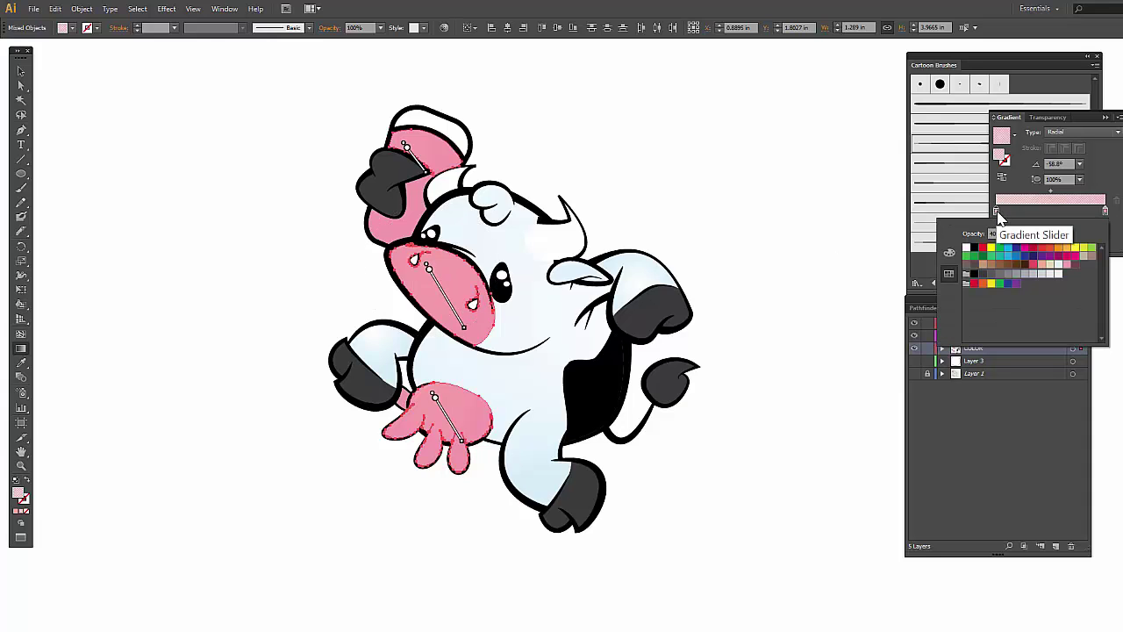
left_click(1051, 266)
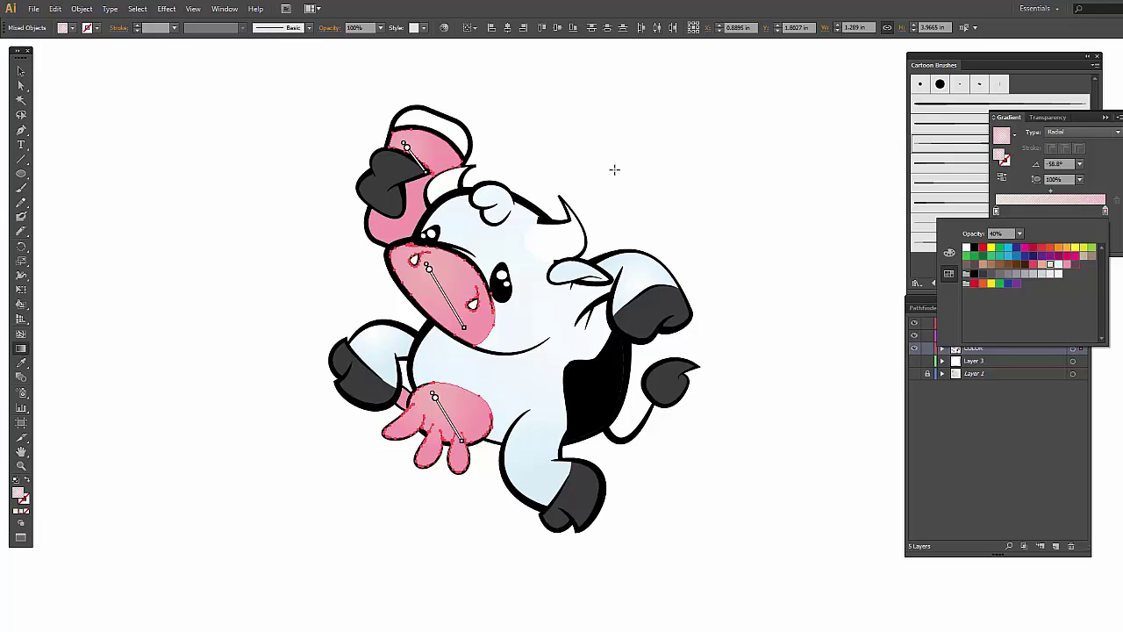
key("Escape")
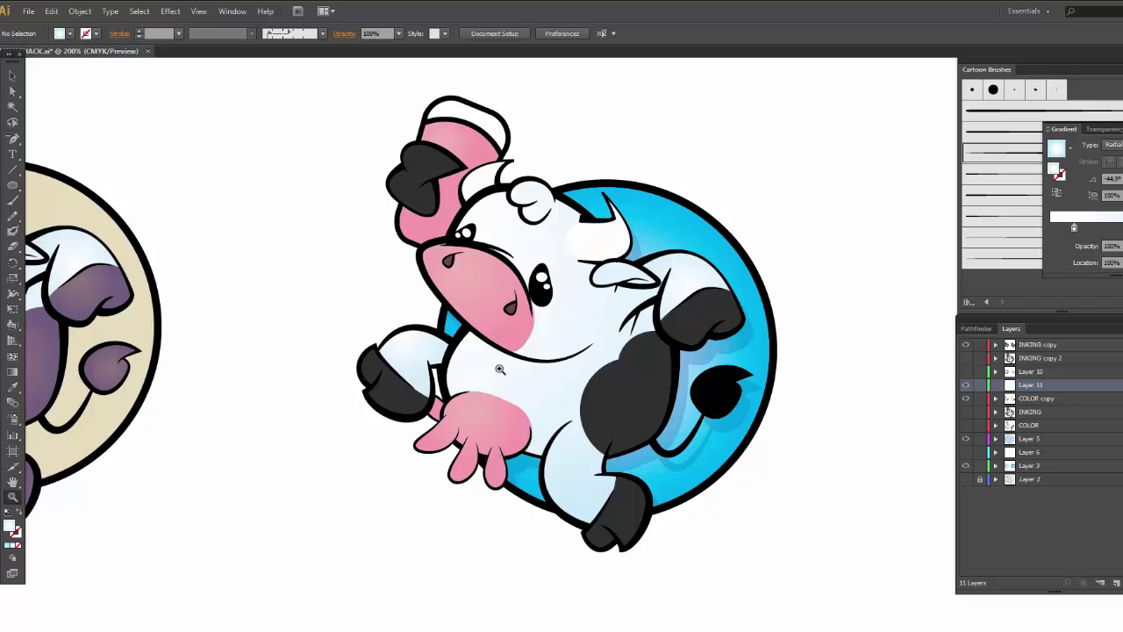
Hide the INKING copy, COLOR copy, Layer 5 and Layer 3 layers and paste the cow with its blue circle in place on a new layer.
left_click(12, 75)
left_click_drag(321, 77, 807, 586)
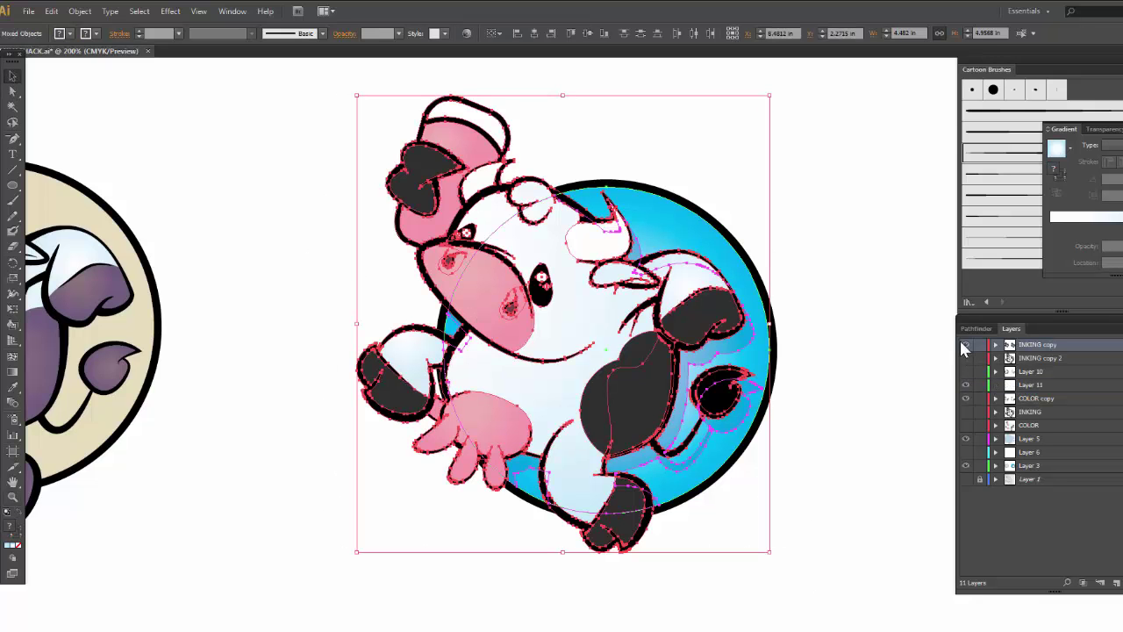
left_click(964, 400)
left_click(965, 440)
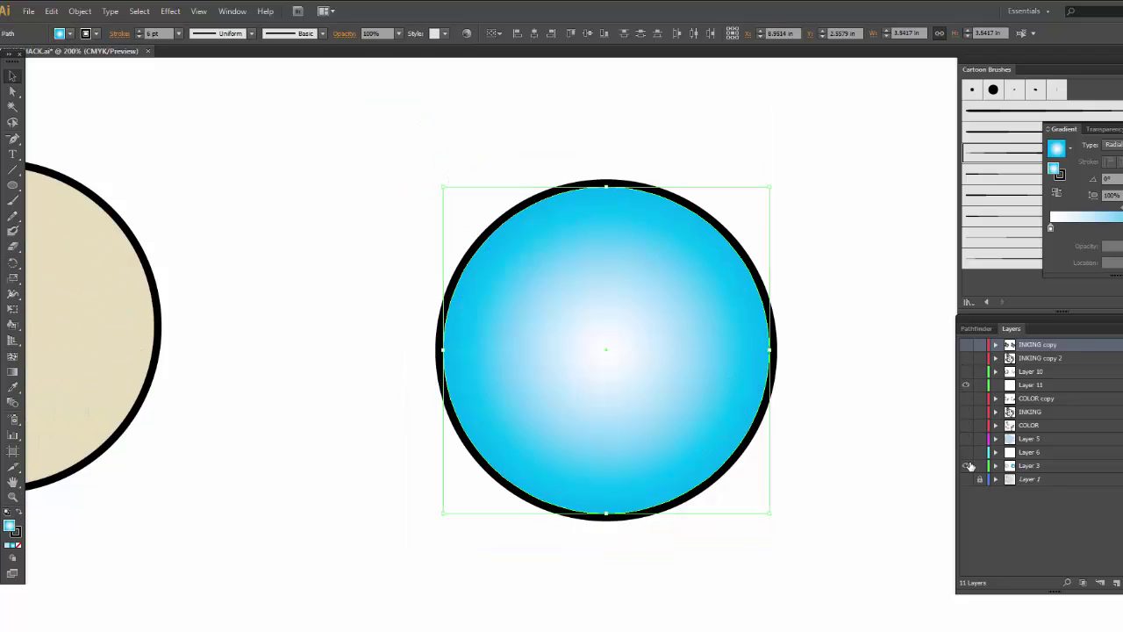
left_click(966, 466)
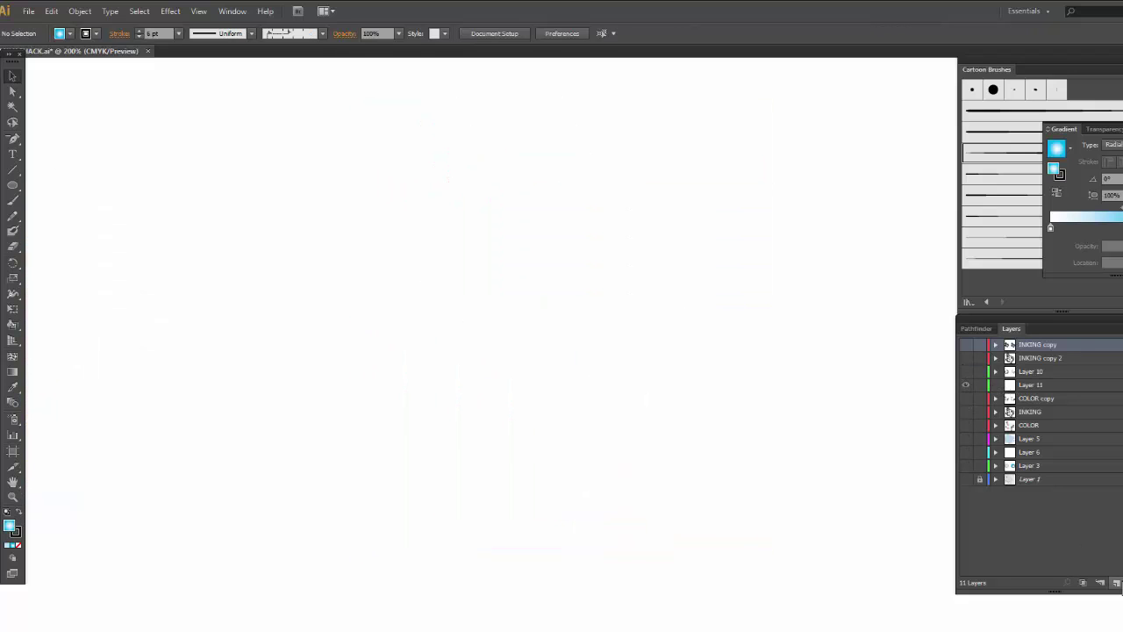
left_click(1115, 583)
key("ctrl+f")
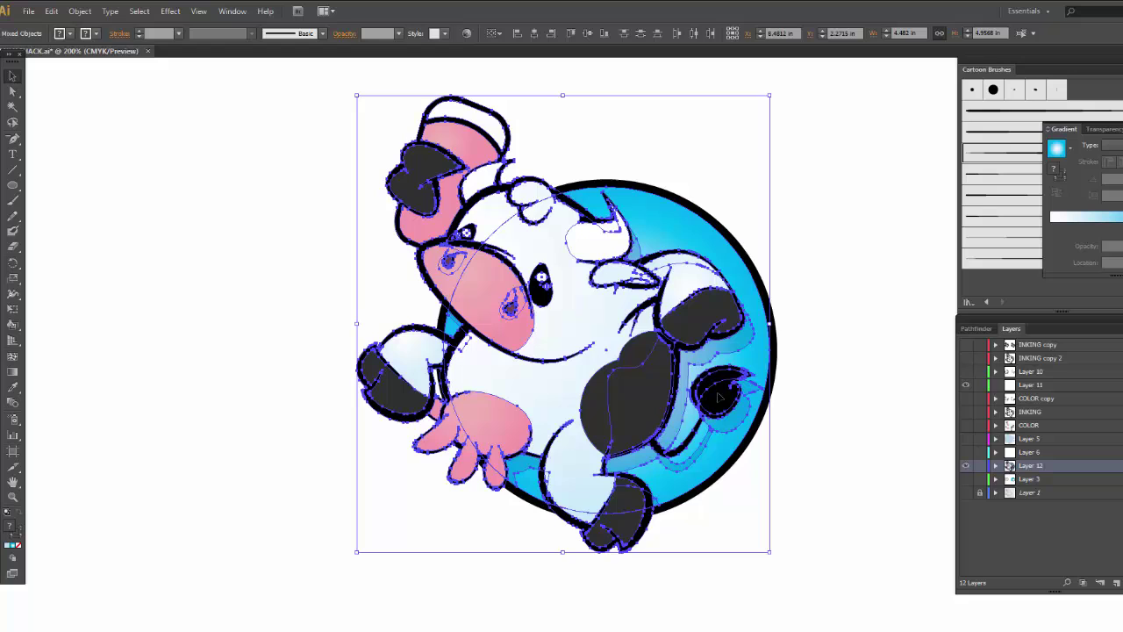
left_click(835, 368)
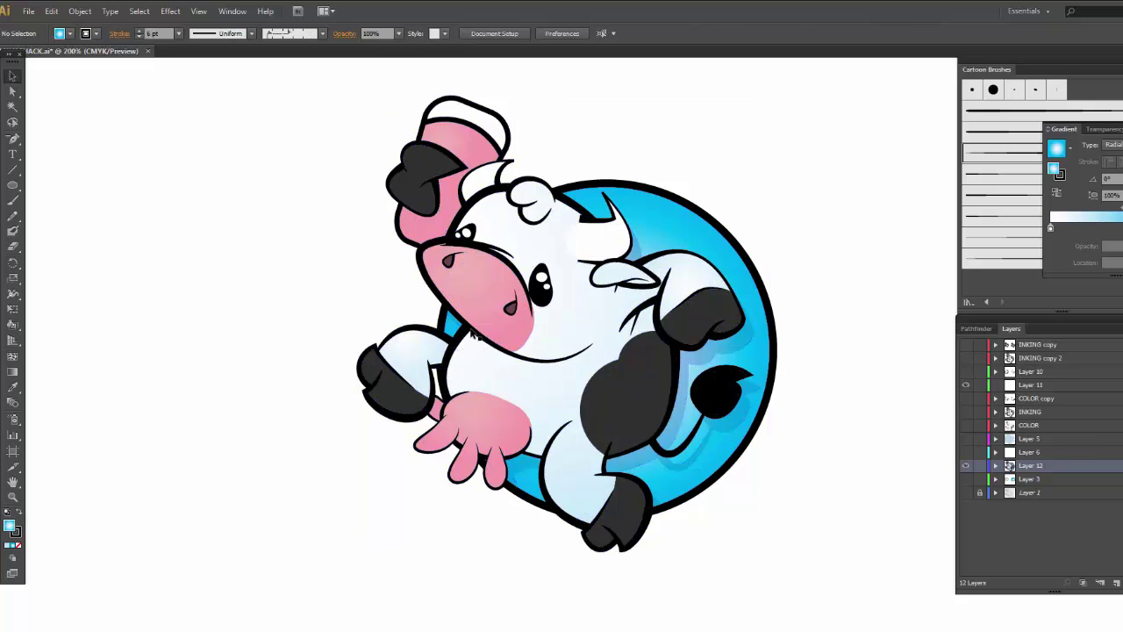
key("ctrl+a")
left_click(217, 302)
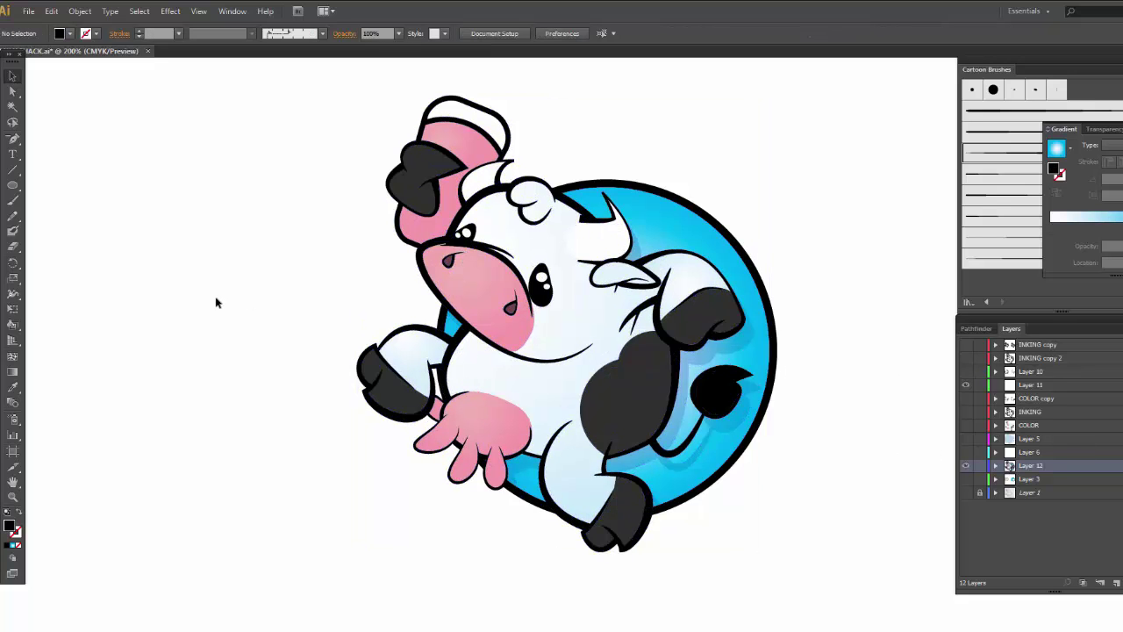
Start a shadow shape with the Pen tool, curving its upper edge from the horn's base to the pink shape's outer outline beneath the hoof.
mouse_move(195, 324)
left_mouse_down()
mouse_move(218, 328)
mouse_move(190, 328)
mouse_move(191, 338)
left_mouse_up()
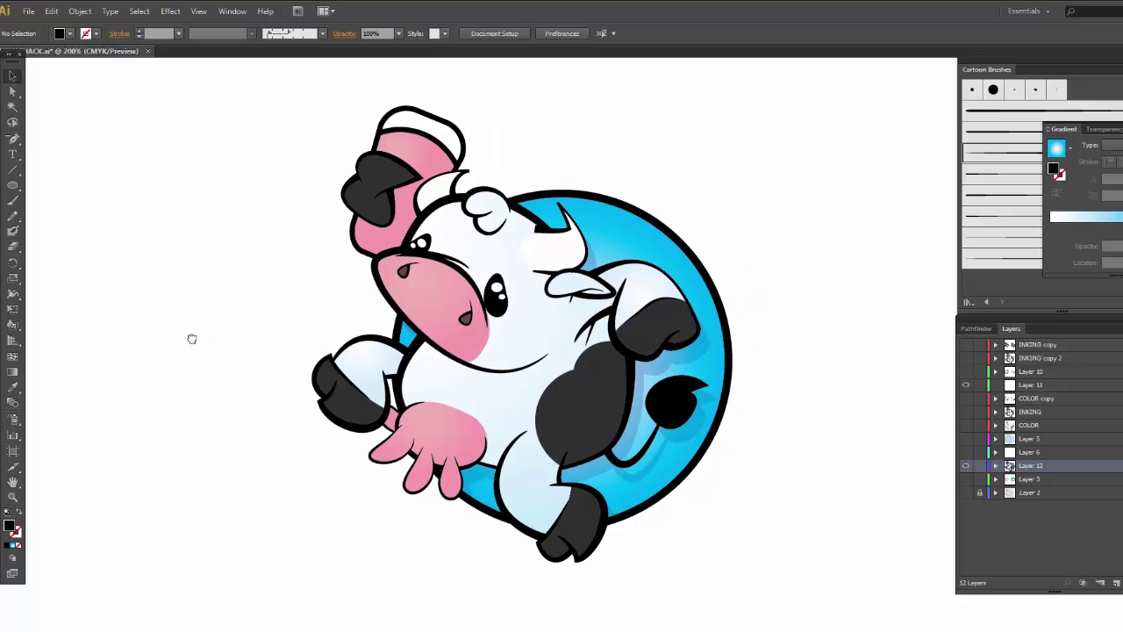
left_click(12, 496)
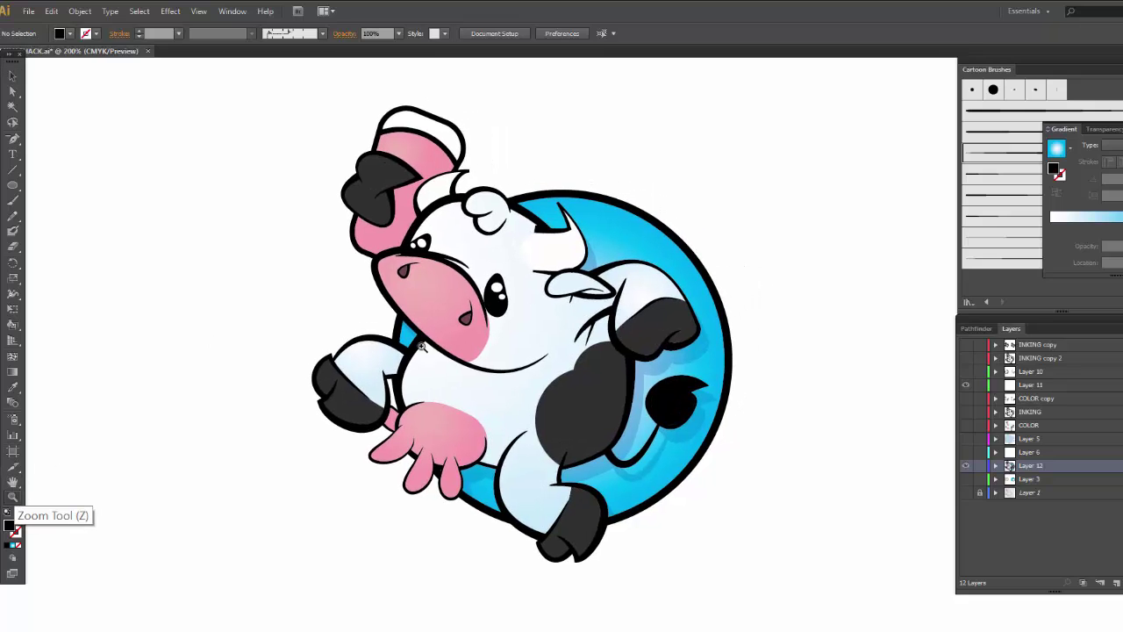
left_click_drag(306, 136, 491, 344)
left_click_drag(746, 359, 637, 310)
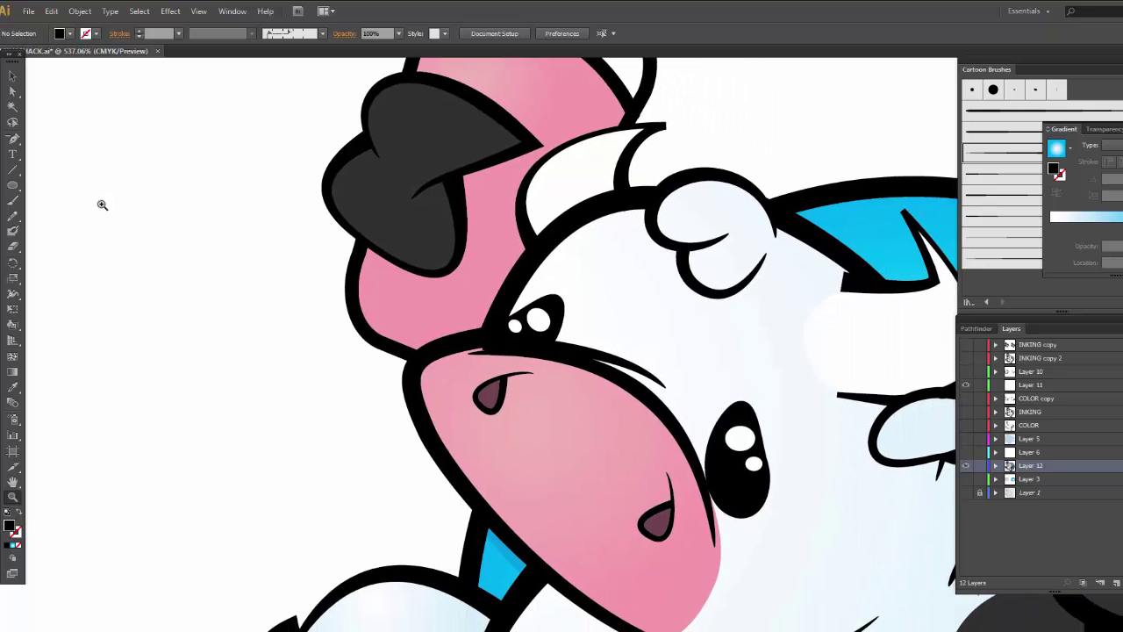
left_click_drag(15, 138, 39, 139)
left_click(530, 237)
left_click_drag(358, 277, 330, 307)
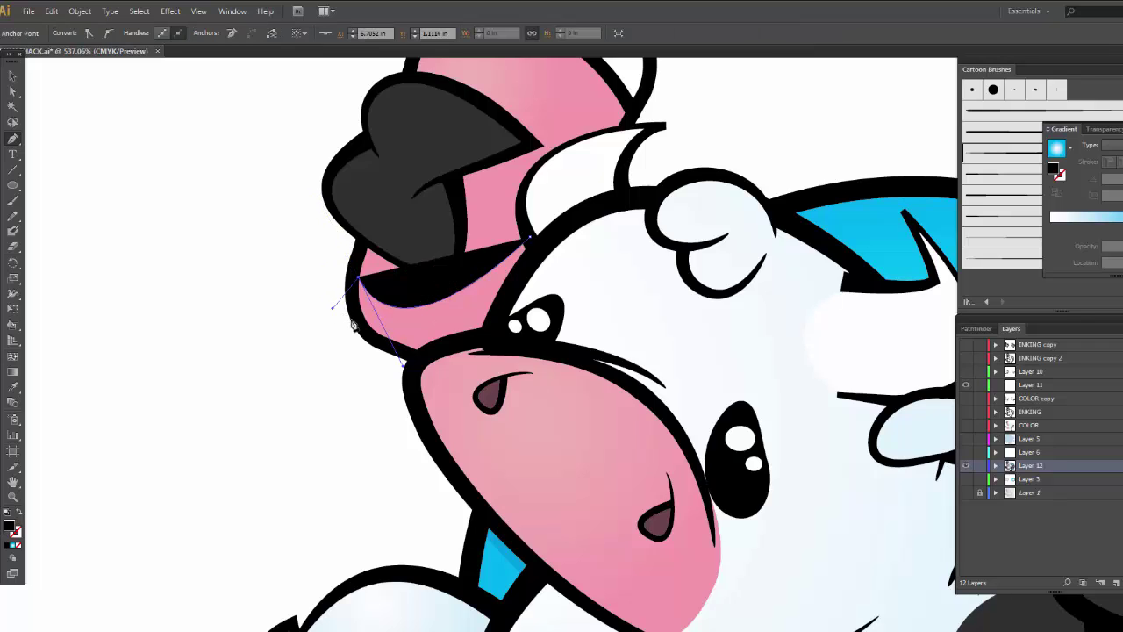
Close the shadow shape with short segments along the pink shape's lower outline, the top of the snout and the side of the head.
left_click(352, 318)
left_click(375, 344)
left_click(419, 360)
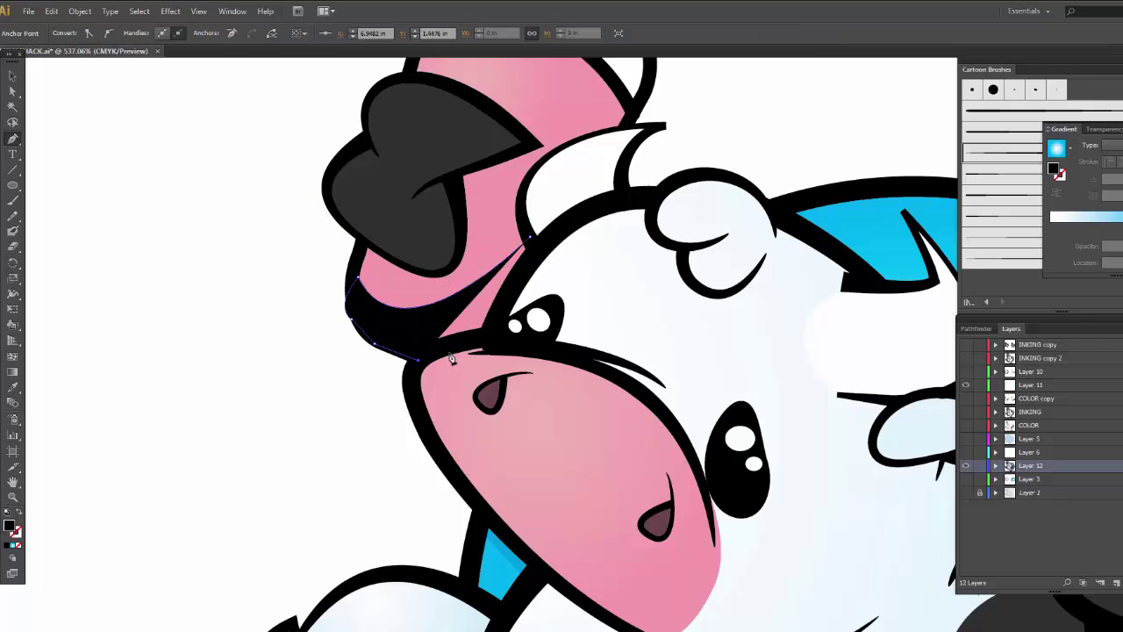
left_click(448, 353)
left_click(490, 340)
left_click(506, 301)
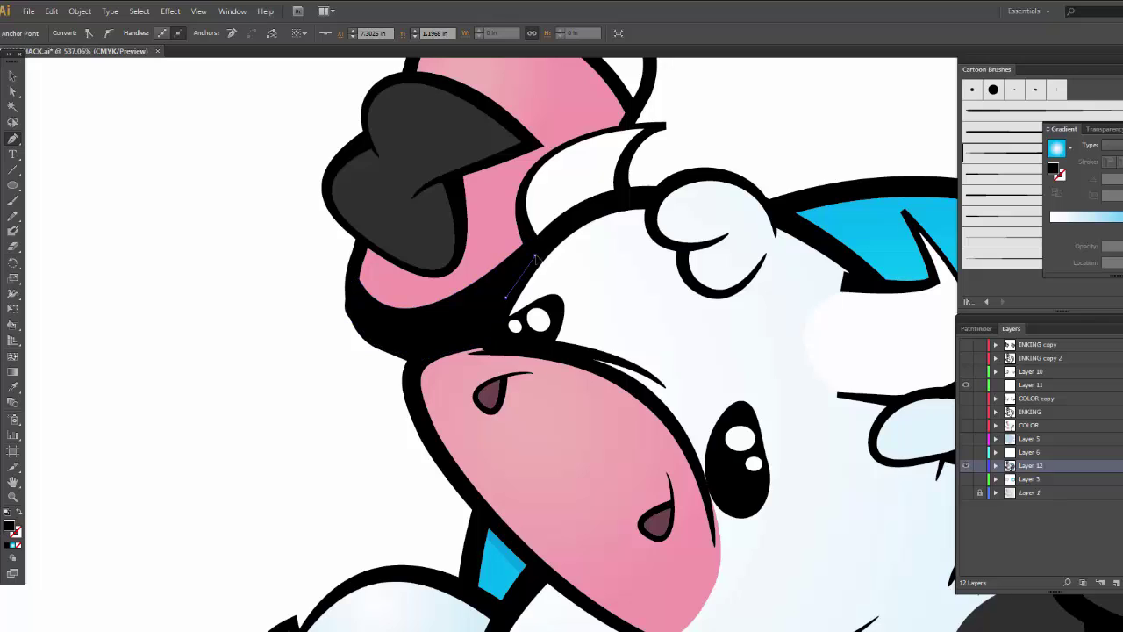
left_click(530, 238)
Nudge the anchor point on the shadow shape's outer edge slightly upward and fill the shape with the medium blue swatch.
key("a")
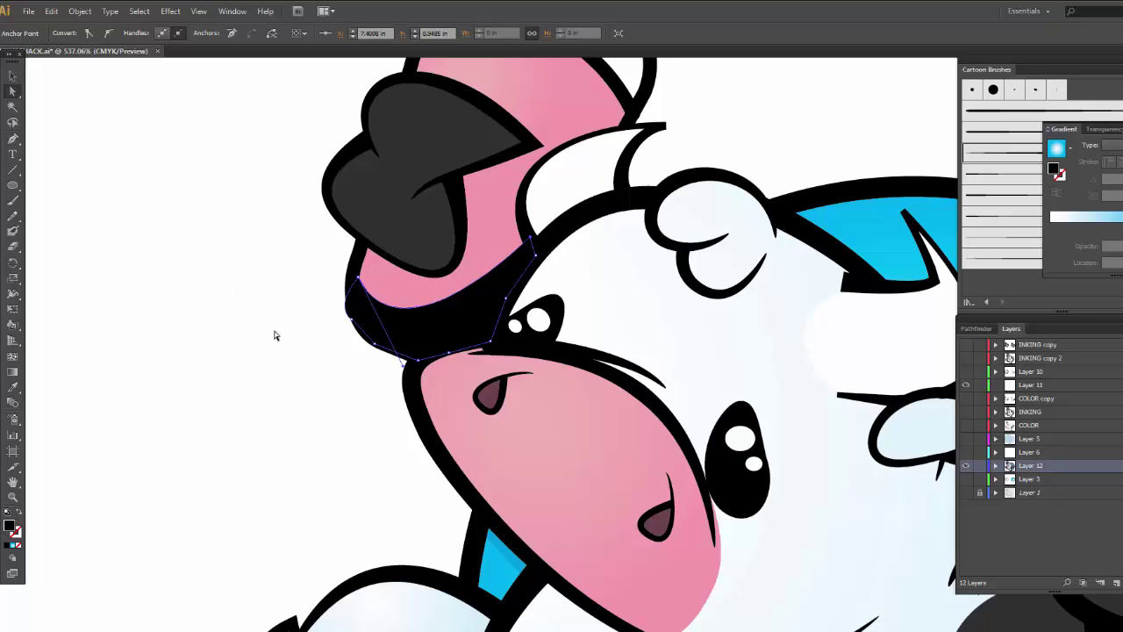
mouse_move(354, 323)
left_mouse_down()
mouse_move(342, 297)
mouse_move(354, 315)
left_mouse_up()
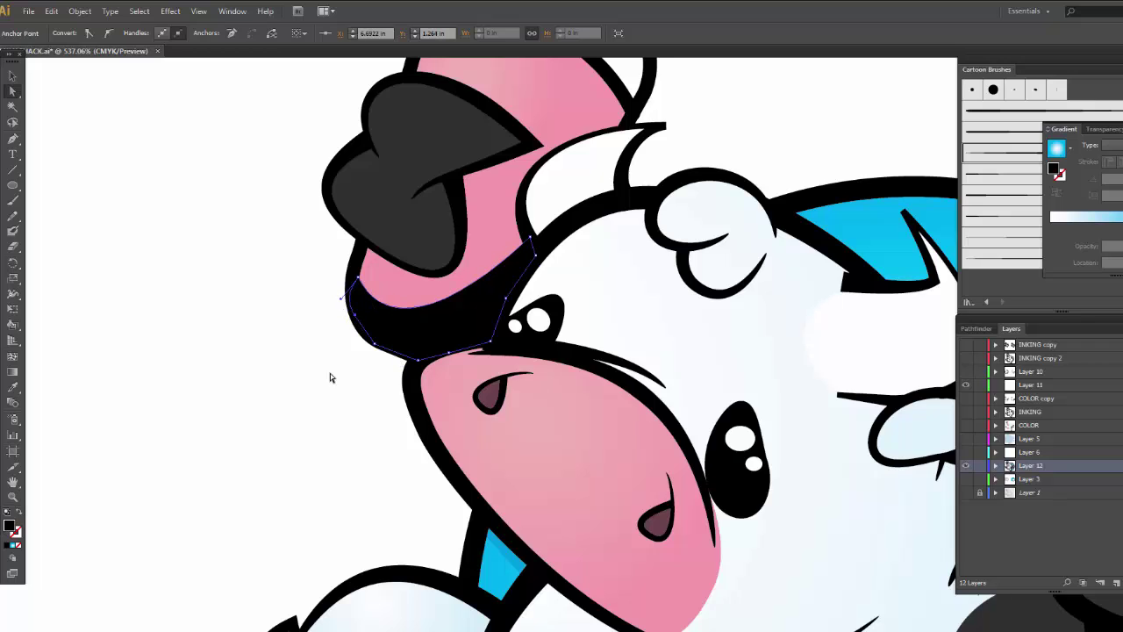
left_click(12, 76)
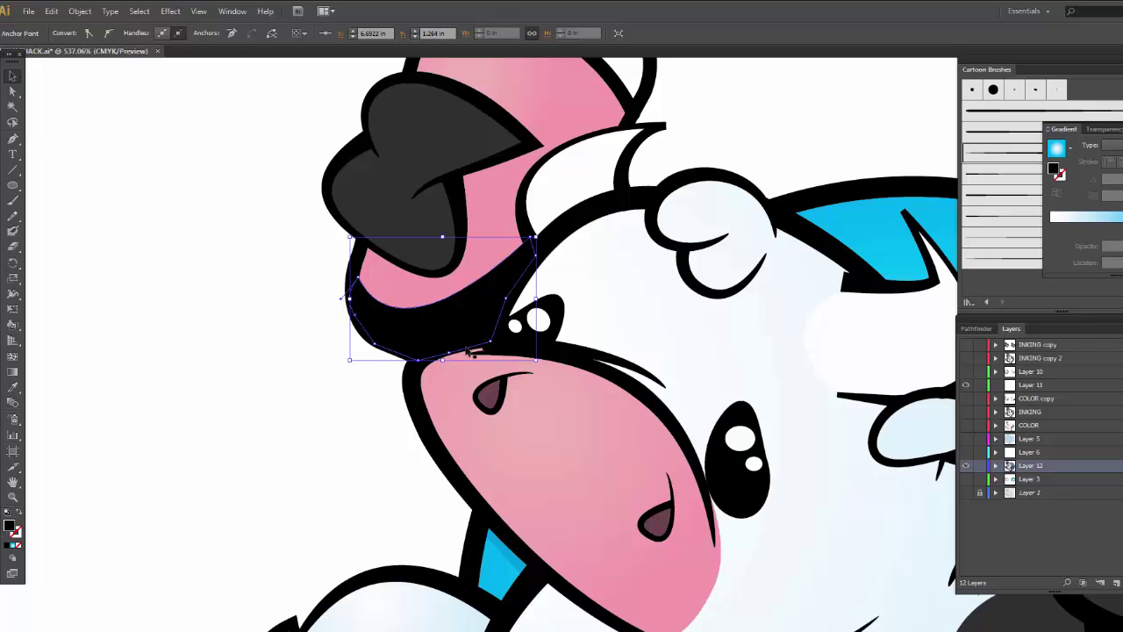
left_click(60, 33)
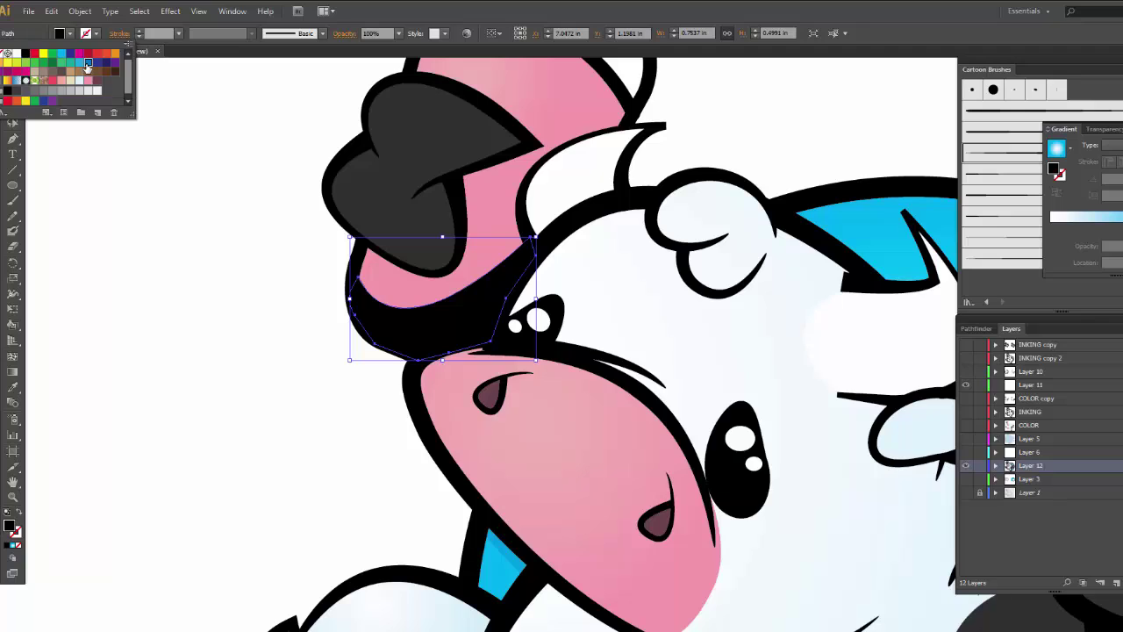
left_click(89, 62)
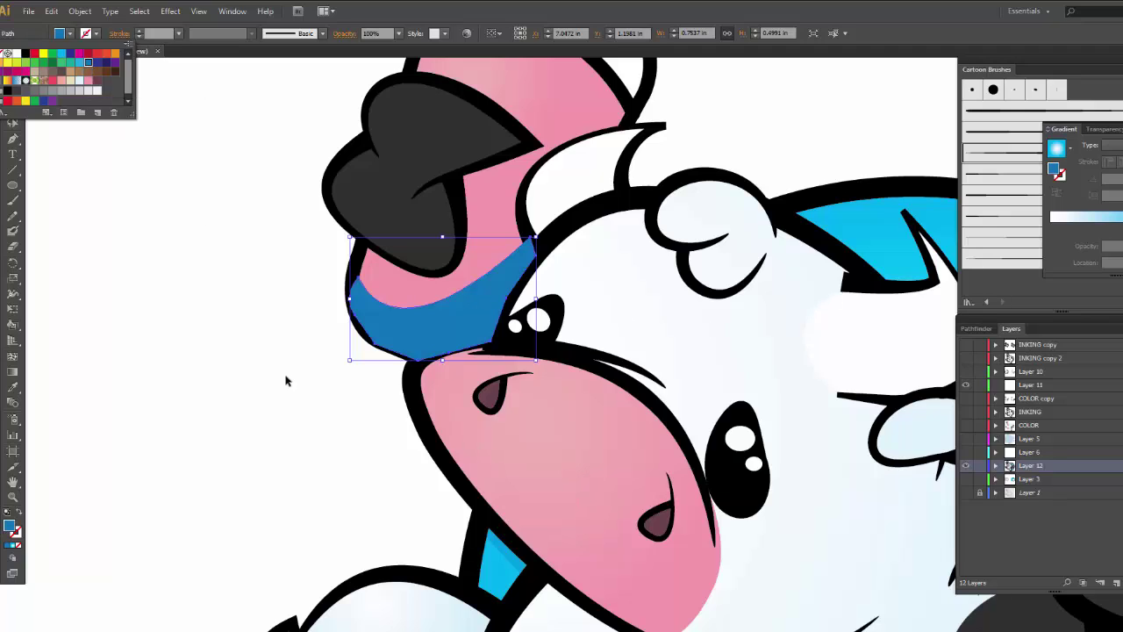
Copy an existing shadow's 30% opacity blue onto the new shadow under the raised hoof with the Eyedropper and send it backward beneath the inking.
left_click(287, 575)
key("i")
left_click(512, 548)
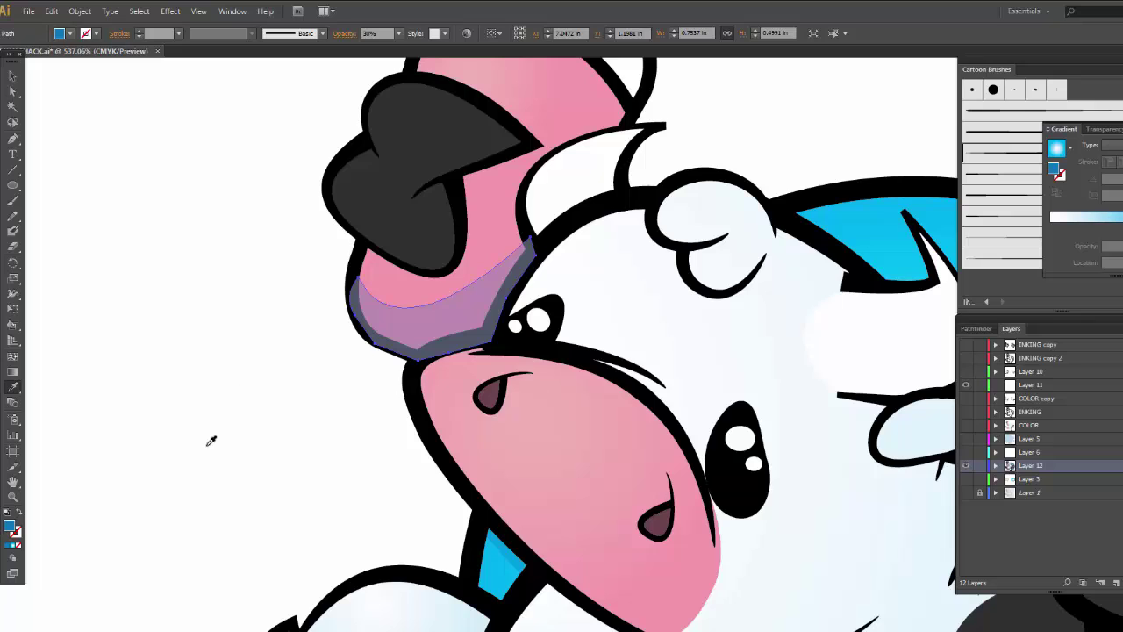
key("v")
right_click(416, 328)
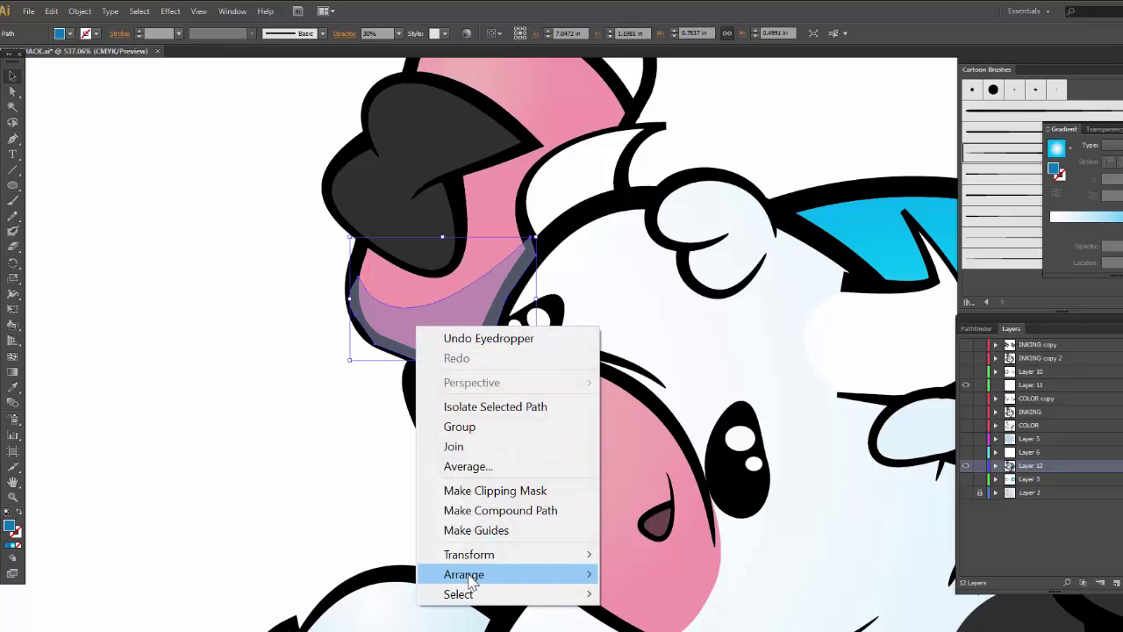
mouse_move(469, 582)
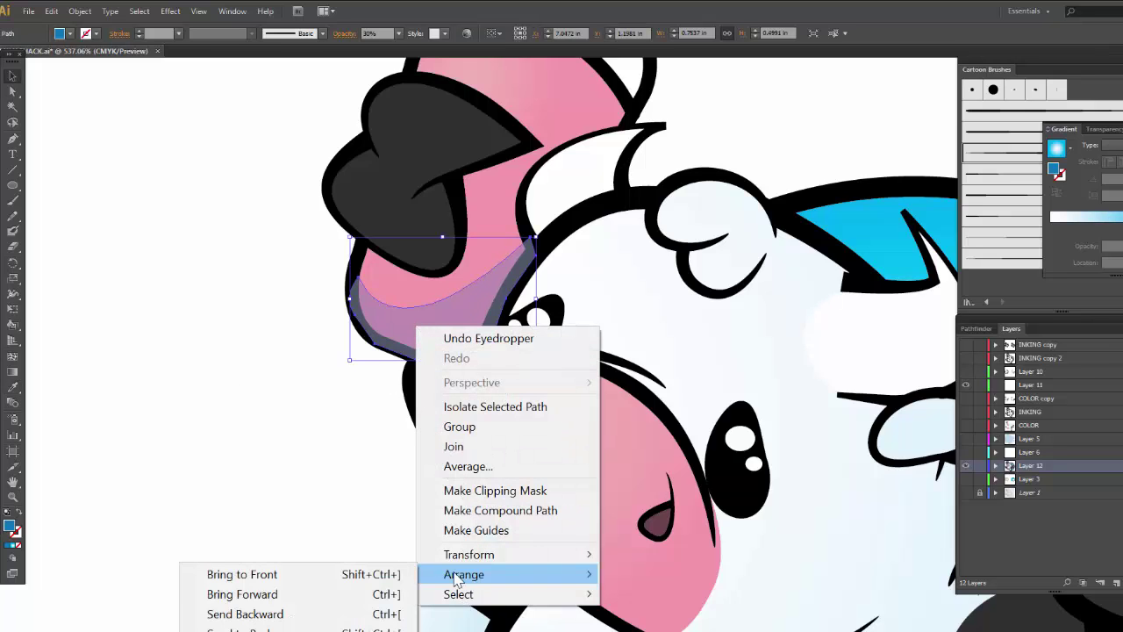
left_click(313, 616)
left_click(247, 558)
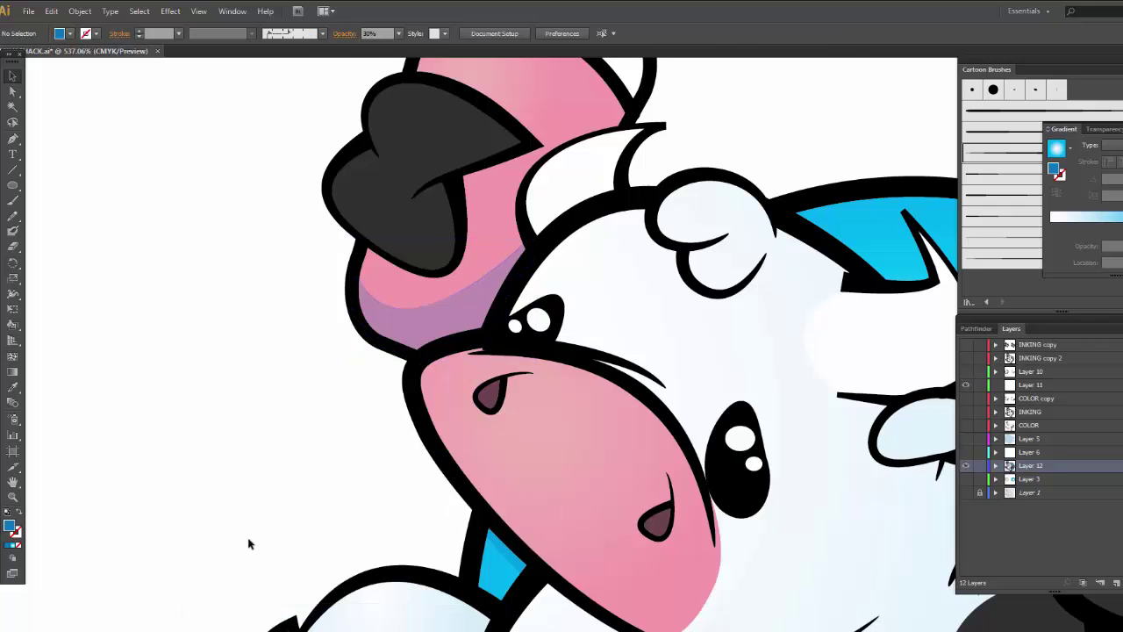
Draw a closed crescent shadow with the Pen tool along the underside of the cow's snout and chin, curving down across the upper chest.
left_click_drag(488, 285, 333, 166)
left_click_drag(594, 394, 547, 288)
key("p")
left_click(346, 341)
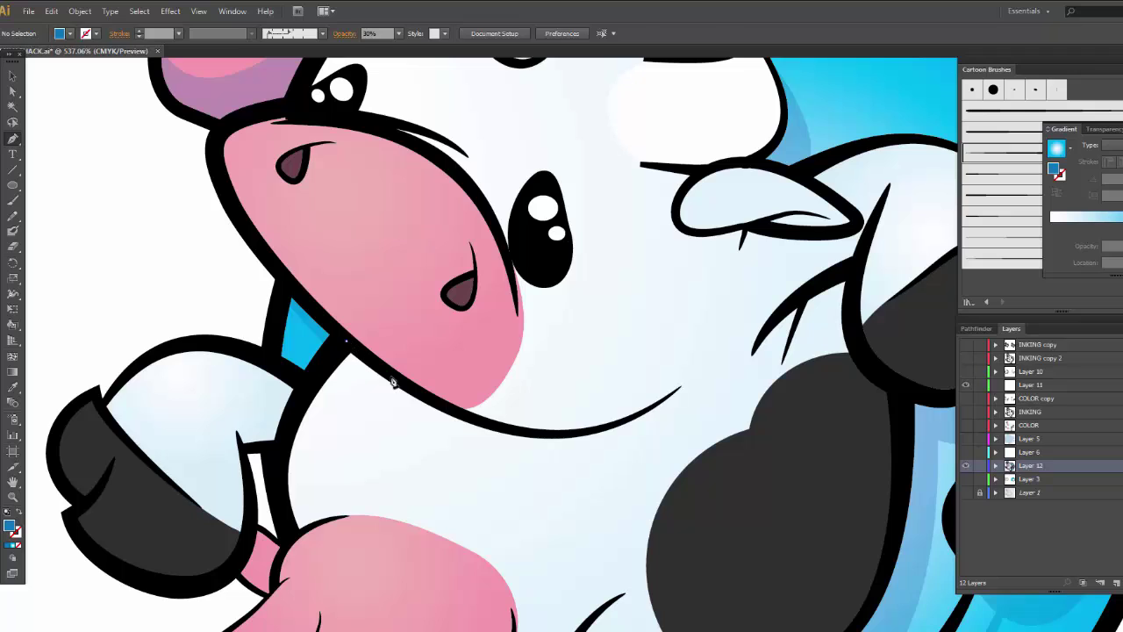
left_click_drag(522, 432, 595, 437)
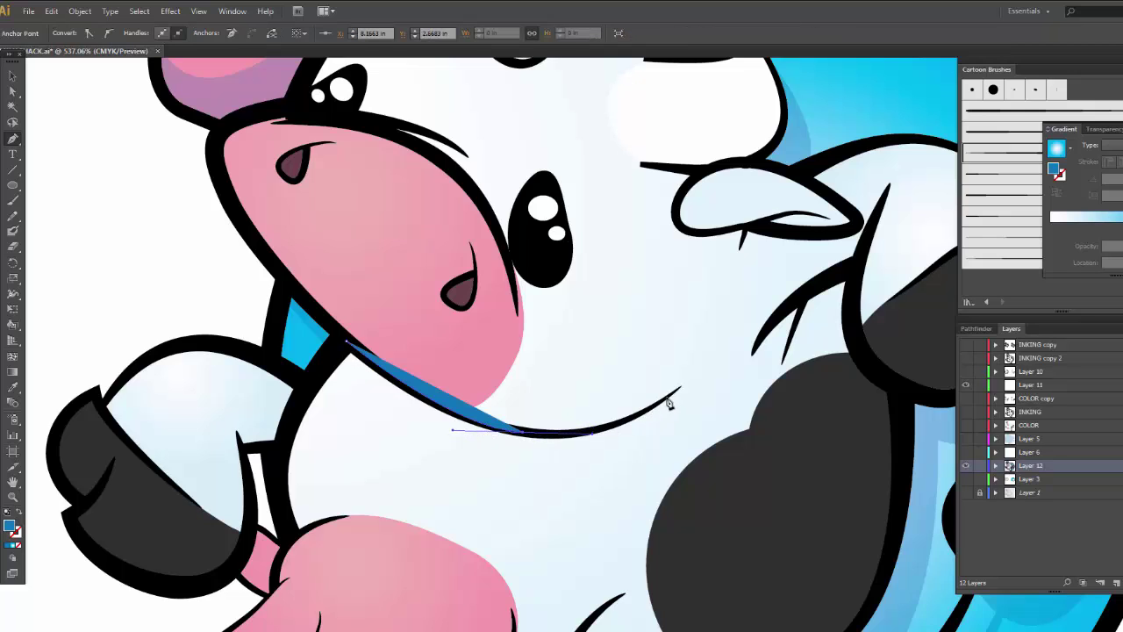
left_click_drag(669, 403, 635, 428)
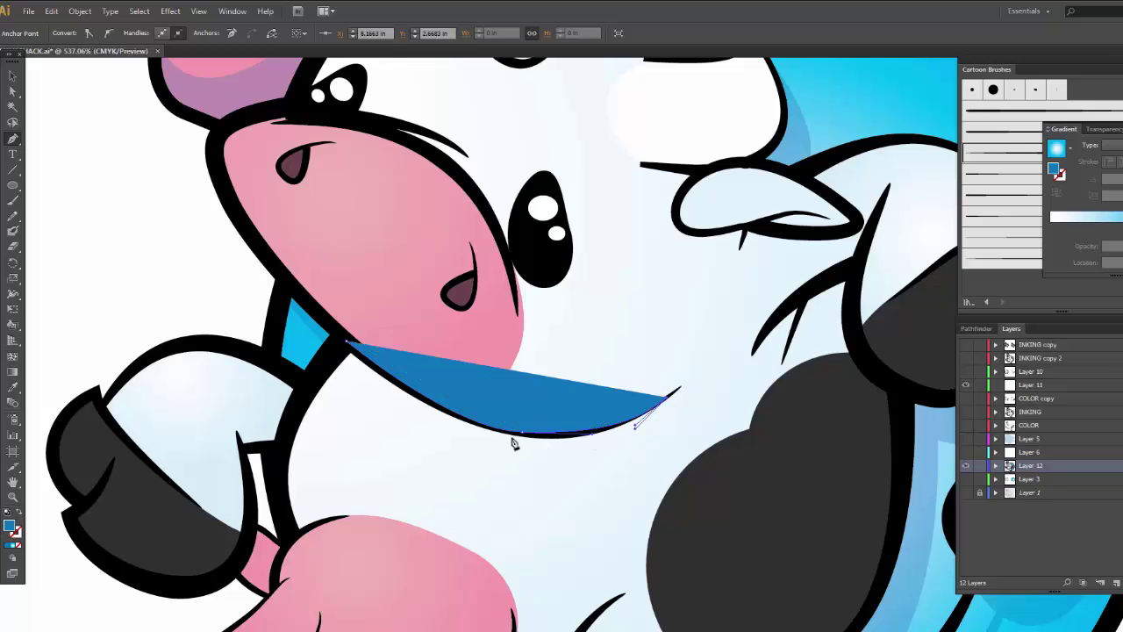
left_click_drag(318, 375, 249, 248)
left_click(344, 349)
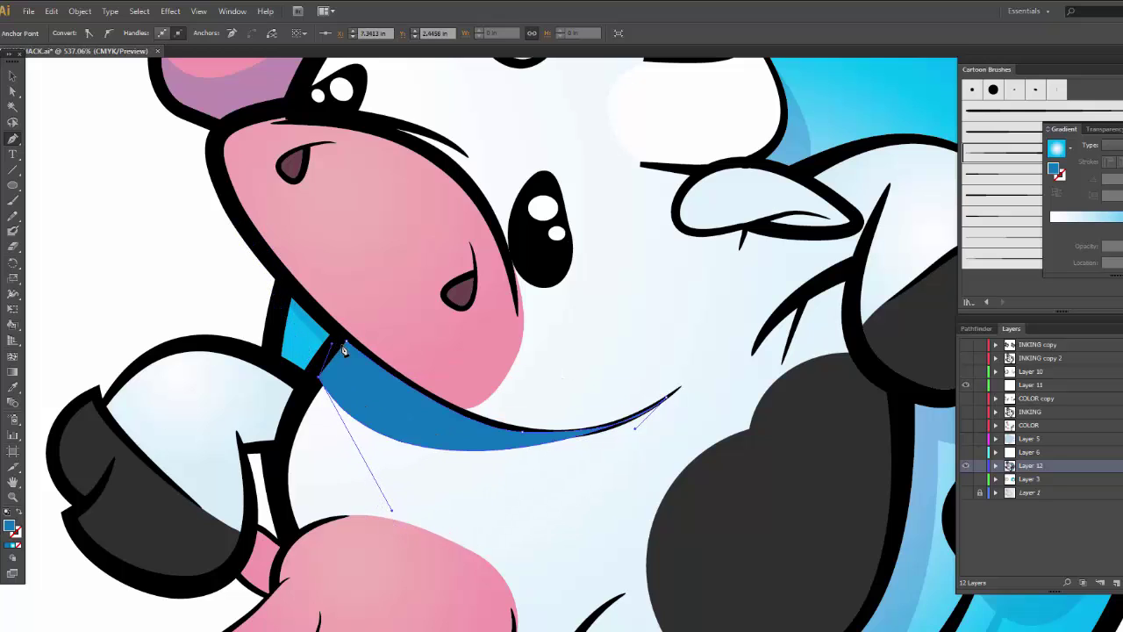
left_click(346, 347)
Lengthen the curve handle at the chin shadow's tapered end downward to make the crescent's lower edge fuller.
key("a")
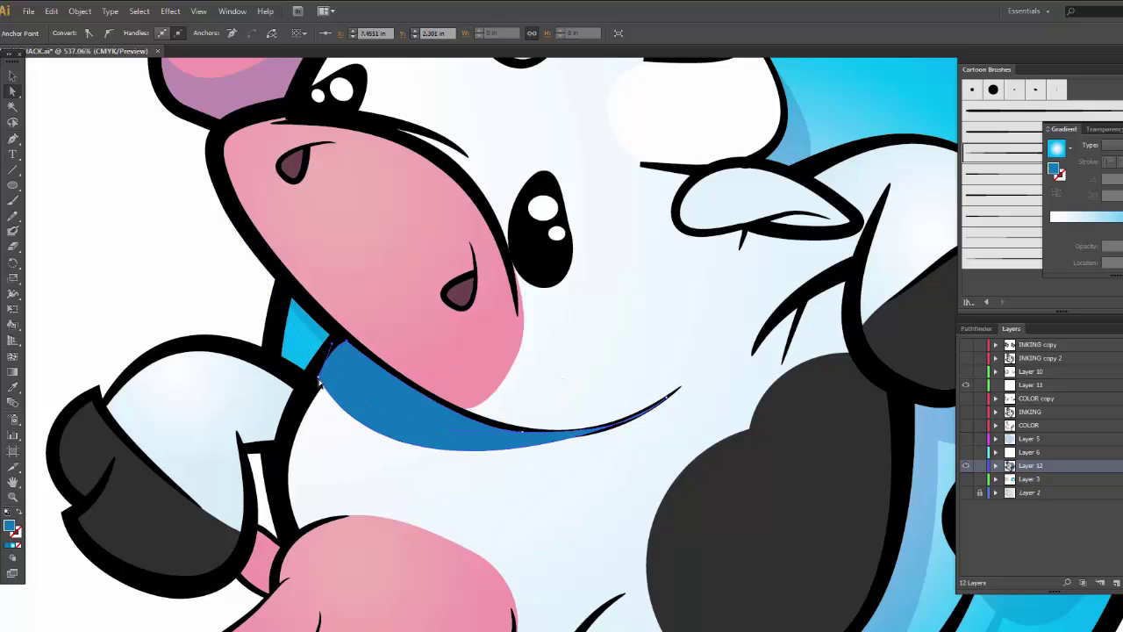
left_click(317, 375)
left_click_drag(635, 426, 630, 470)
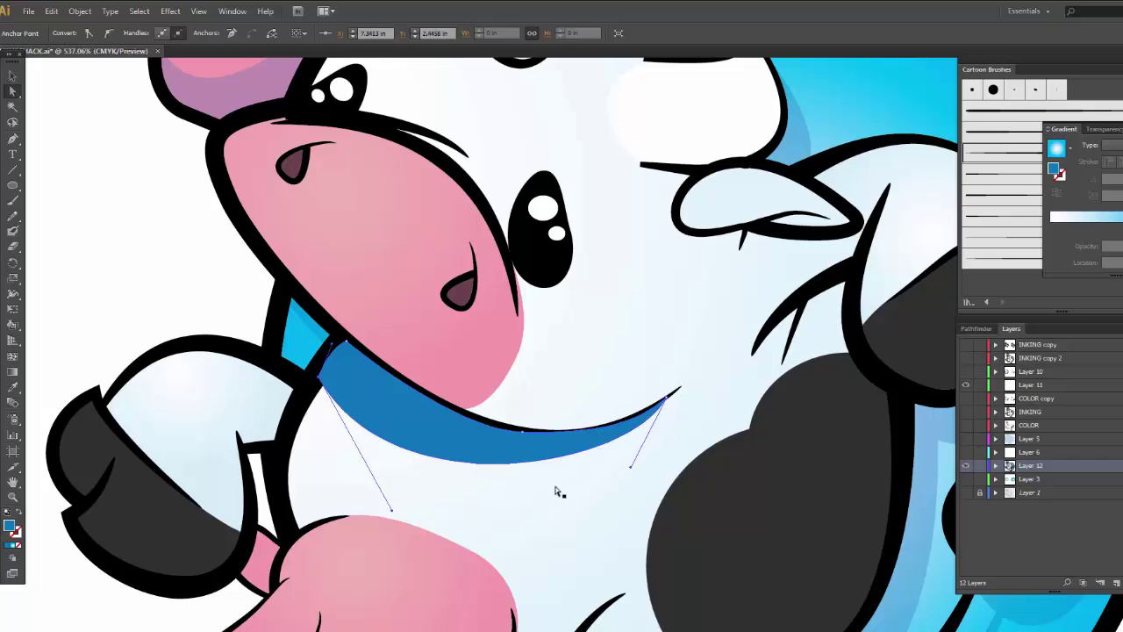
Give the chin shadow the 30% opacity blue of an existing shadow with the Eyedropper and send it backward behind the inking.
left_click(12, 387)
left_click(310, 323)
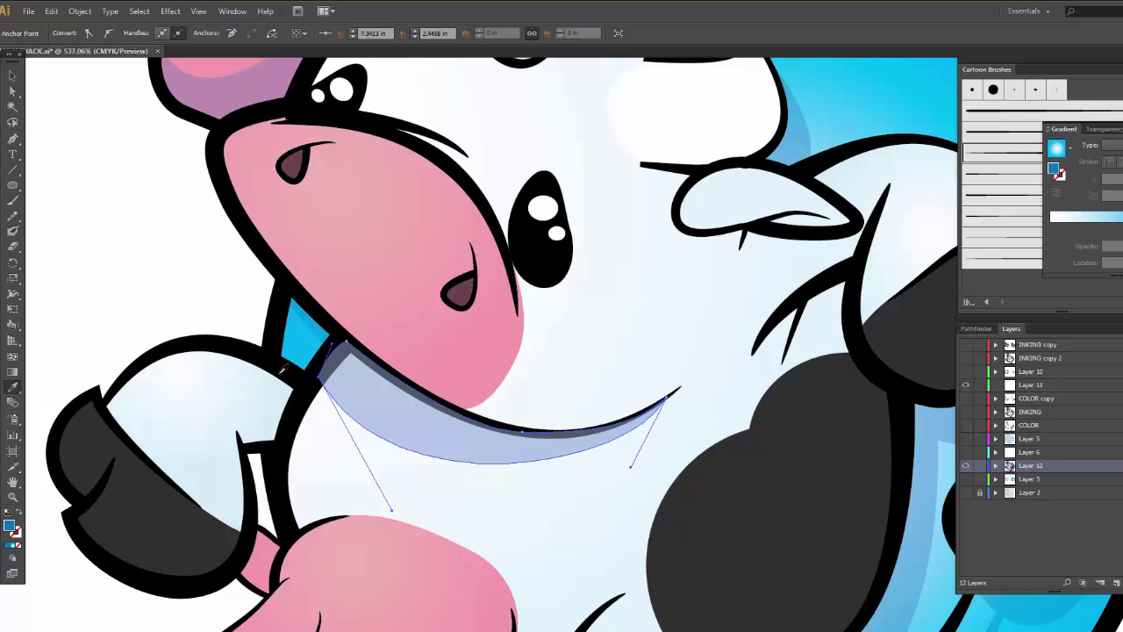
key("v")
left_click(90, 201)
right_click(378, 386)
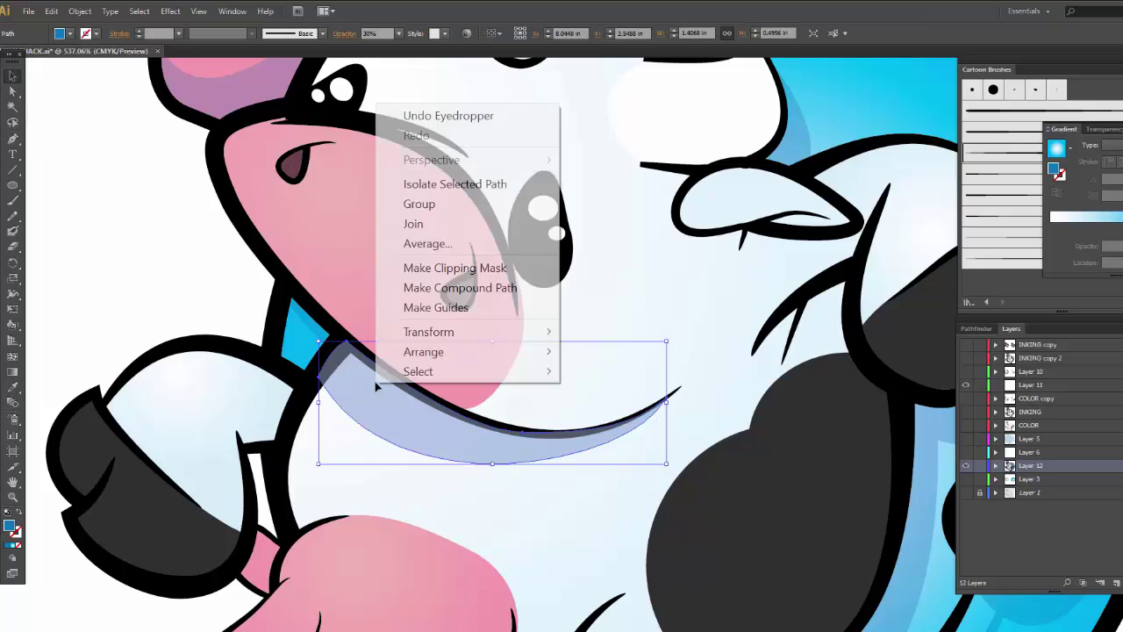
mouse_move(464, 351)
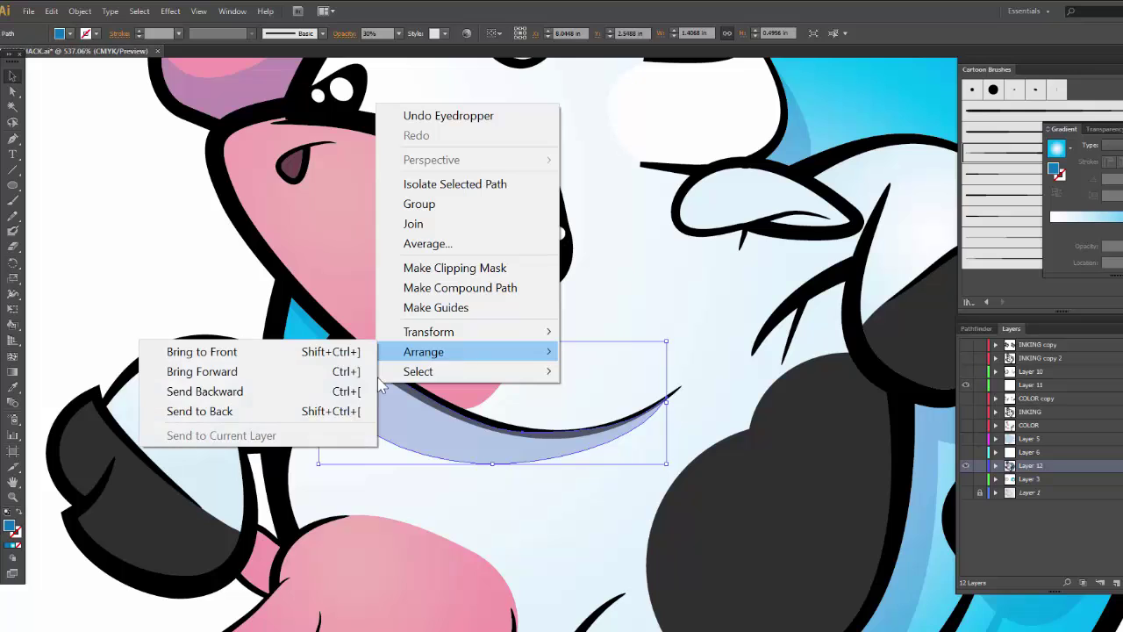
left_click(311, 391)
left_click(115, 281)
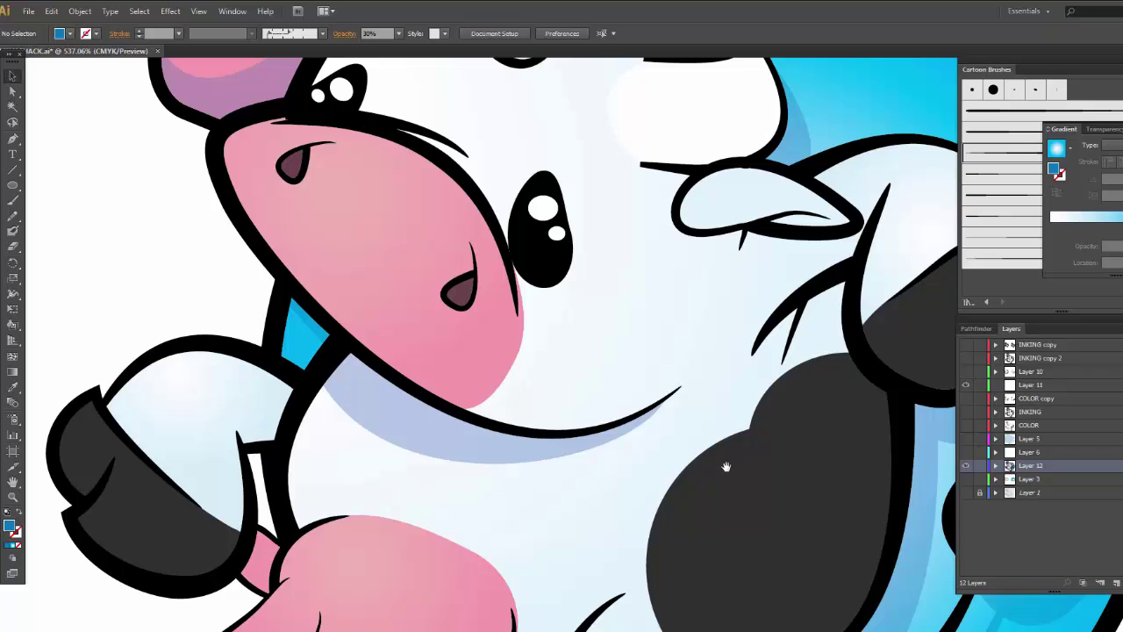
Start a body shadow with the Pen tool, curving from the armpit crease across the black spot down to the line above the hind leg.
left_click_drag(724, 464, 462, 465)
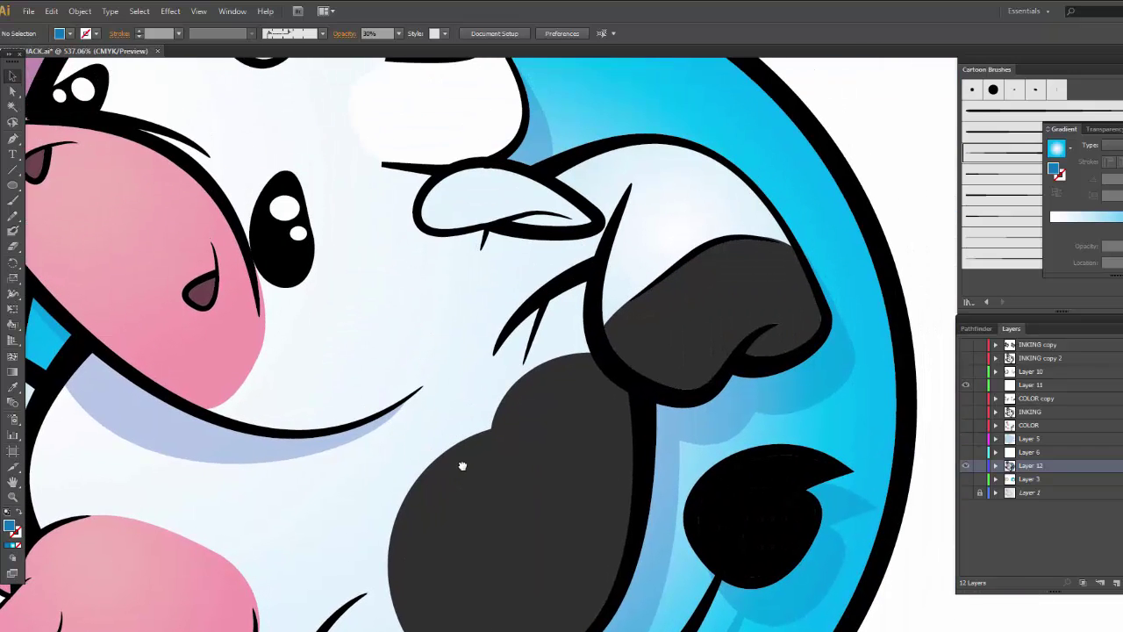
key("p")
left_click_drag(497, 345, 524, 331)
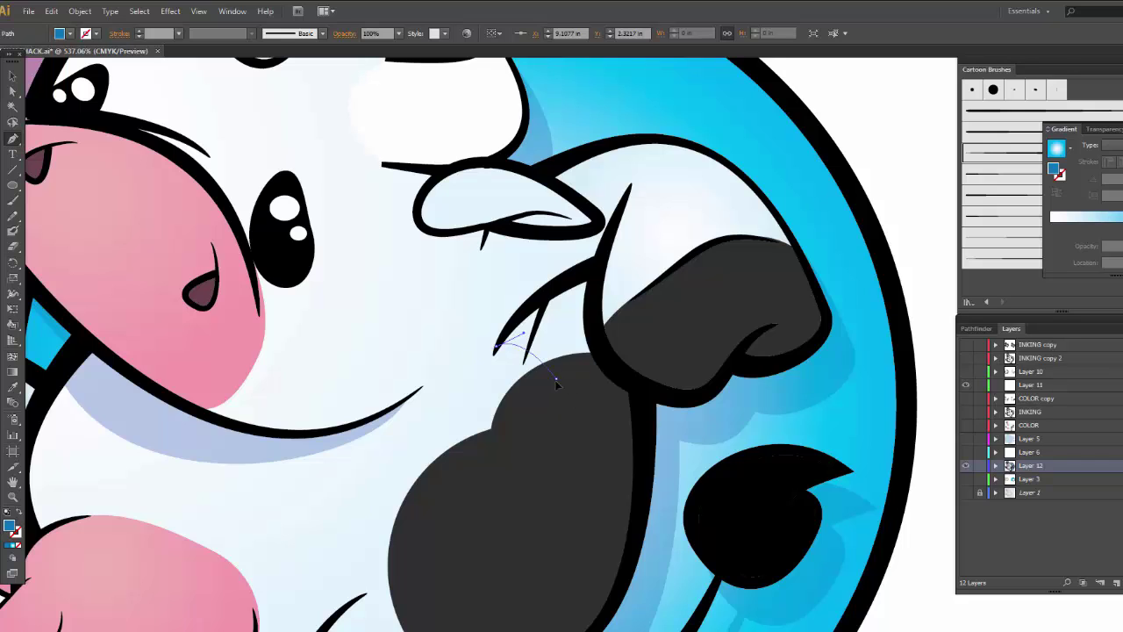
left_click_drag(554, 376, 585, 469)
left_click_drag(545, 558, 569, 363)
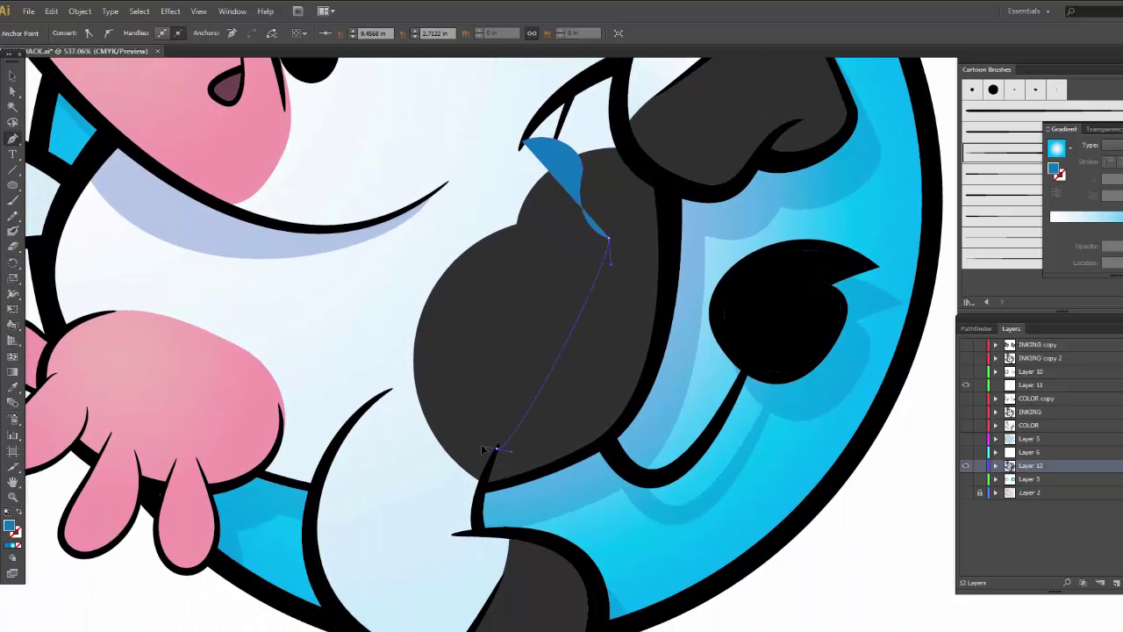
left_click_drag(481, 444, 383, 484)
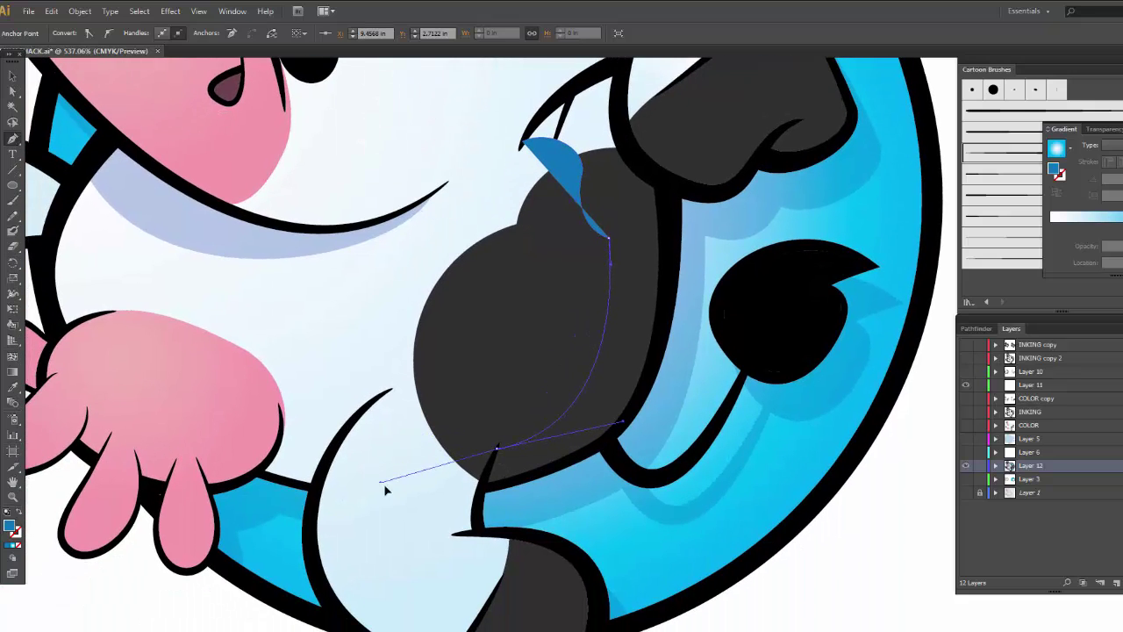
Close the body shadow along the belly and back outline, up beneath the arm's hoof and back along the armpit crease.
left_click(482, 486)
left_click_drag(620, 430, 640, 400)
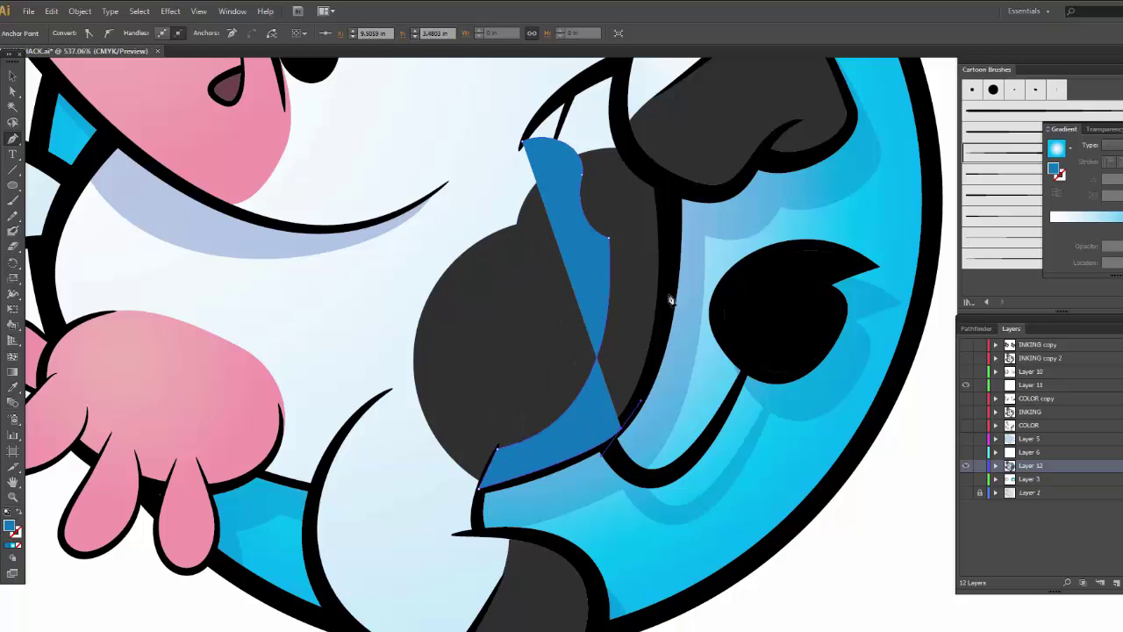
left_click(670, 299)
left_click(672, 184)
left_click(622, 143)
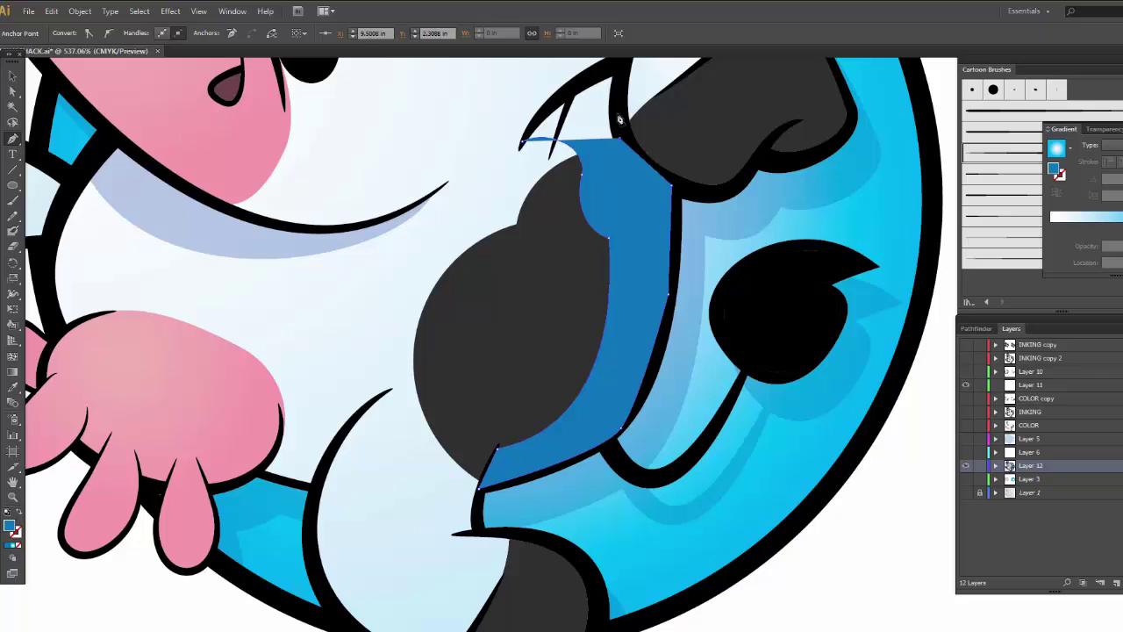
left_click(621, 64)
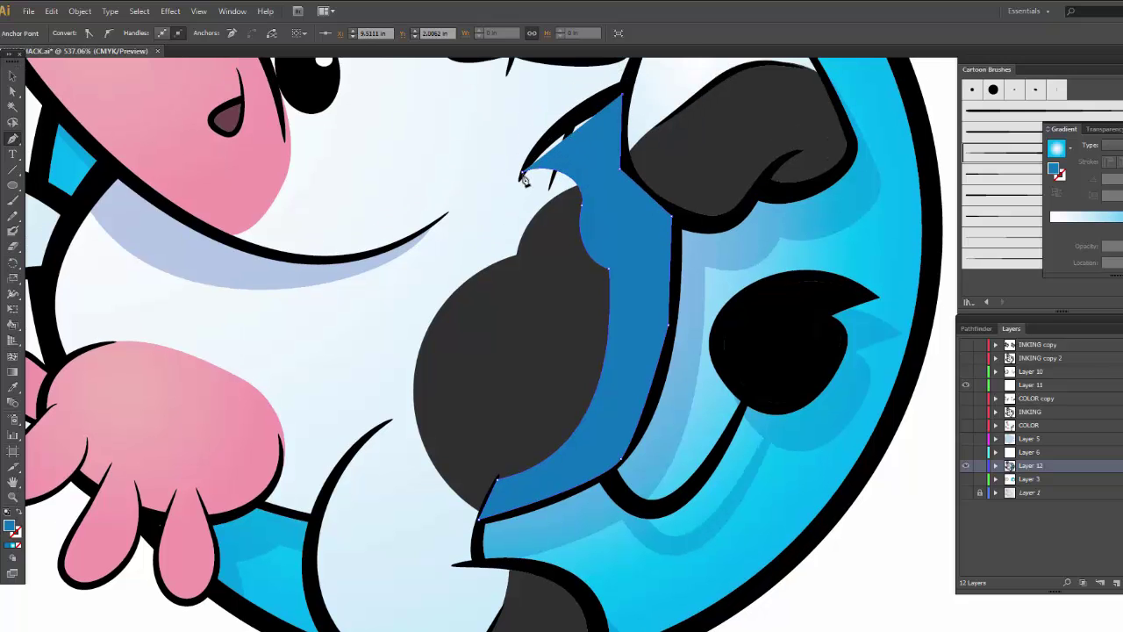
left_click_drag(524, 173, 527, 179)
left_click(524, 175)
Match the body shadow to the chin shadow's 30% opacity blue with the Eyedropper and send it backward behind the inking.
left_click(12, 77)
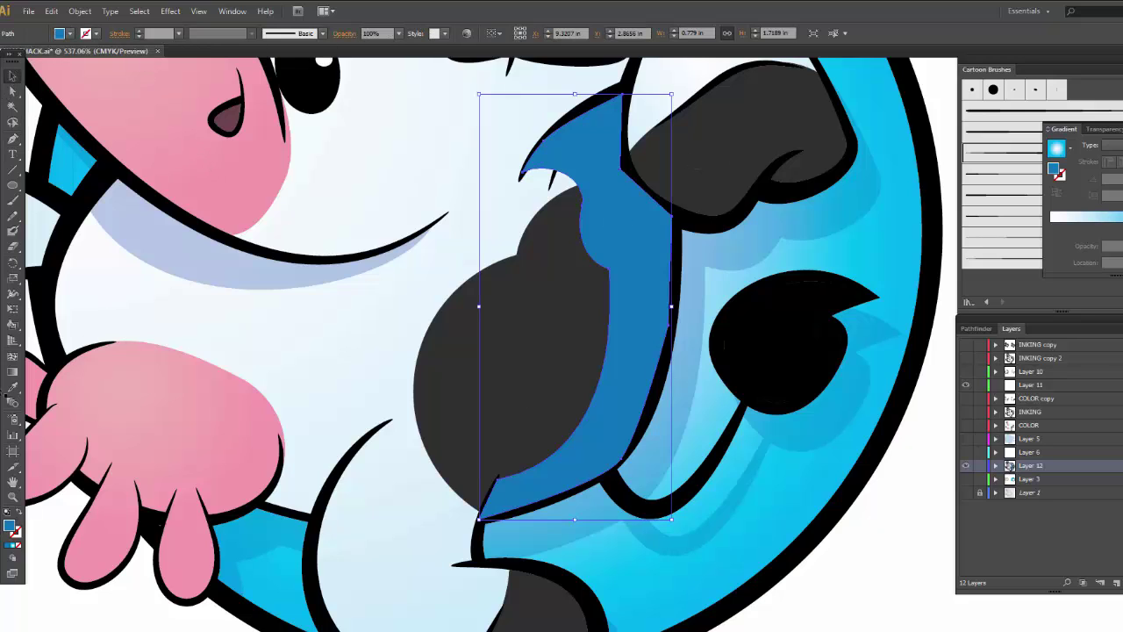
left_click(12, 387)
left_click(130, 228)
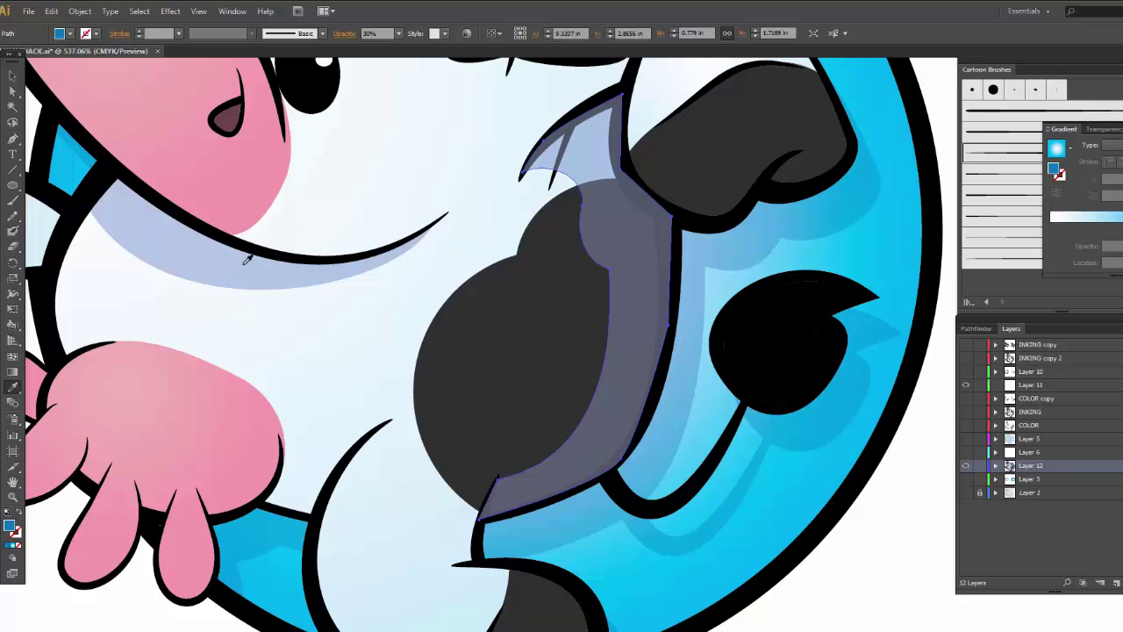
left_click(12, 76)
right_click(605, 184)
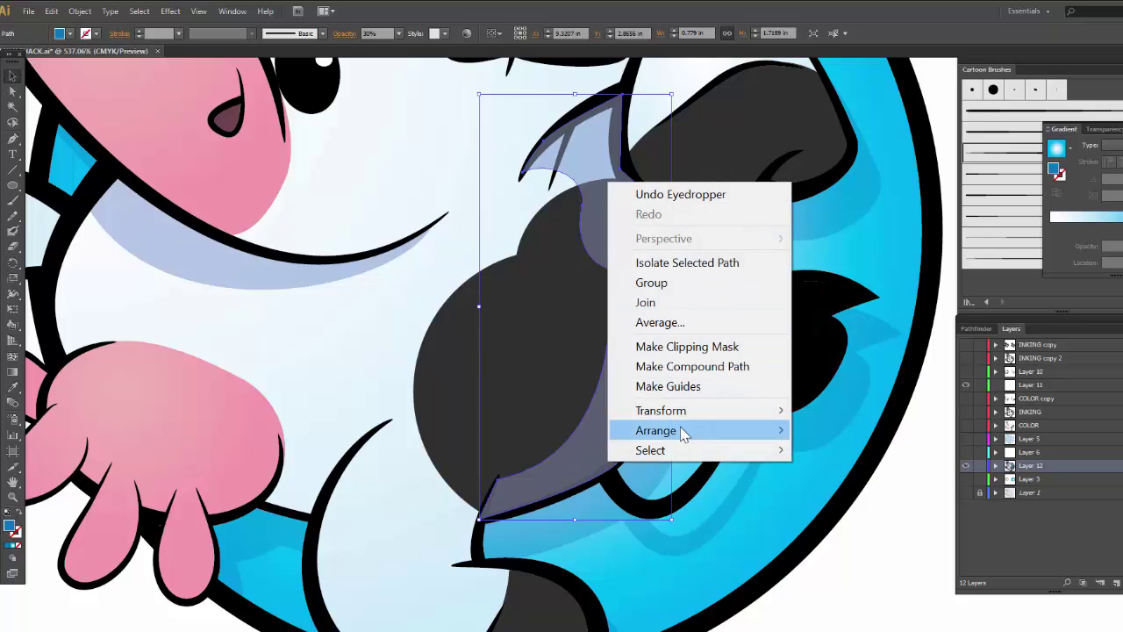
mouse_move(682, 431)
left_click(492, 479)
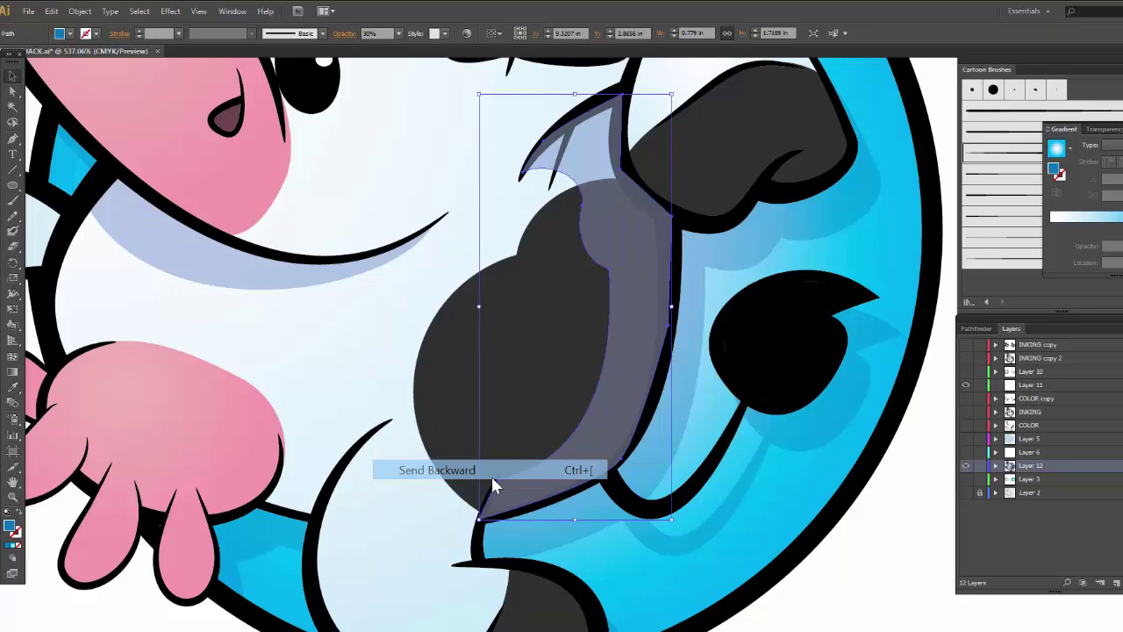
left_click(902, 518)
Examine the body shadow, the black spot and the chin shadow up close and against the whole cow.
left_click(602, 236)
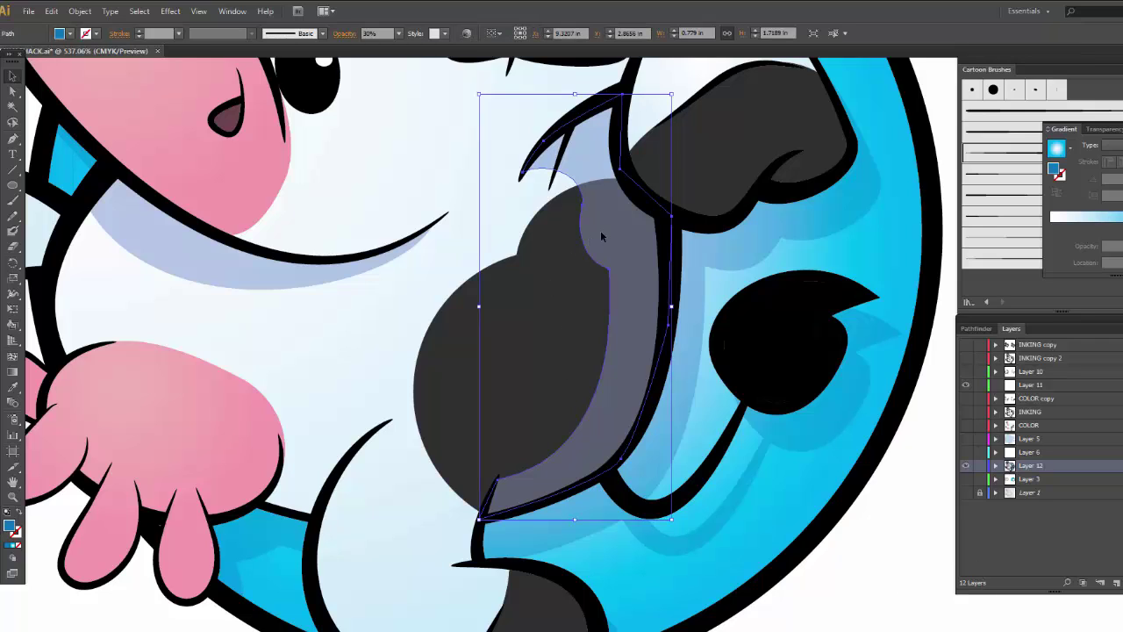
left_click(570, 281)
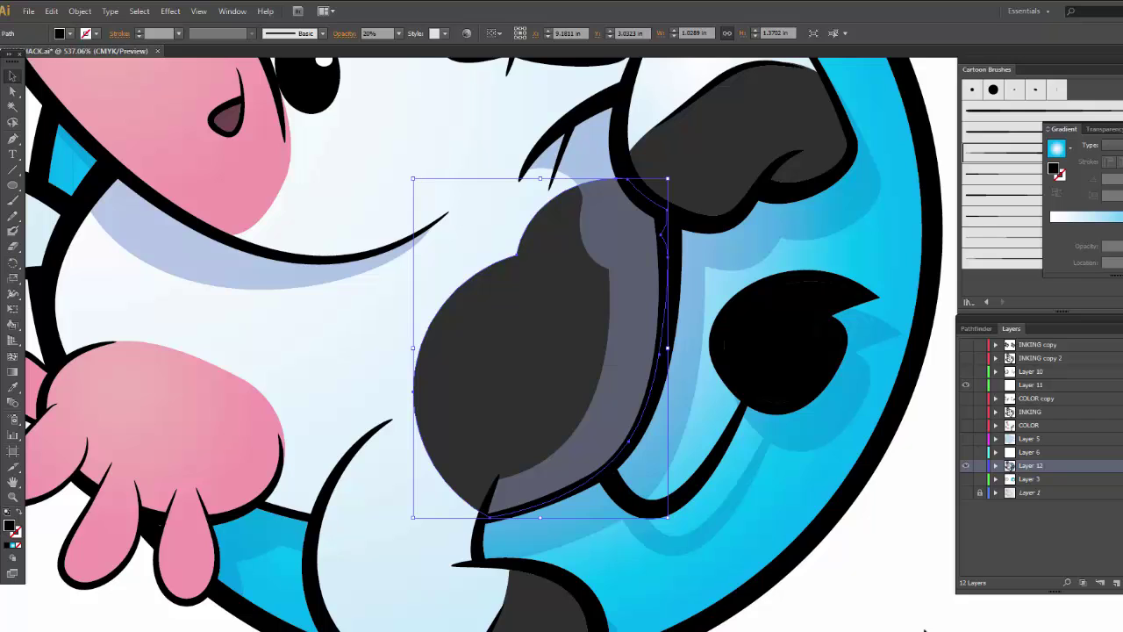
left_click(897, 612)
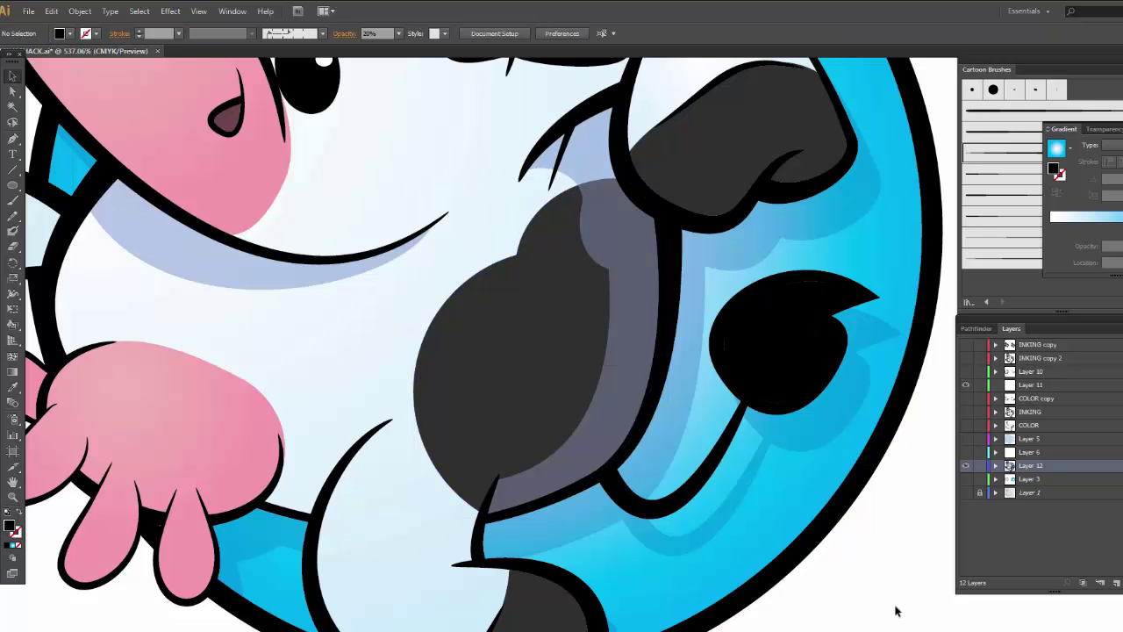
key("ctrl+minus")
key("ctrl+minus")
key("ctrl+minus")
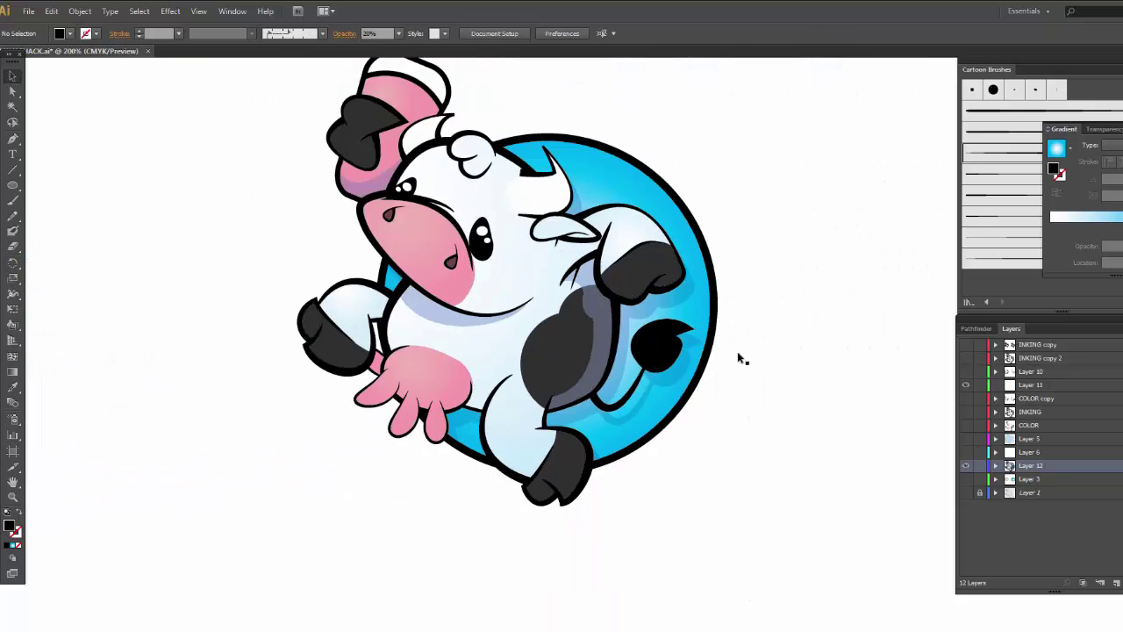
left_click(597, 311)
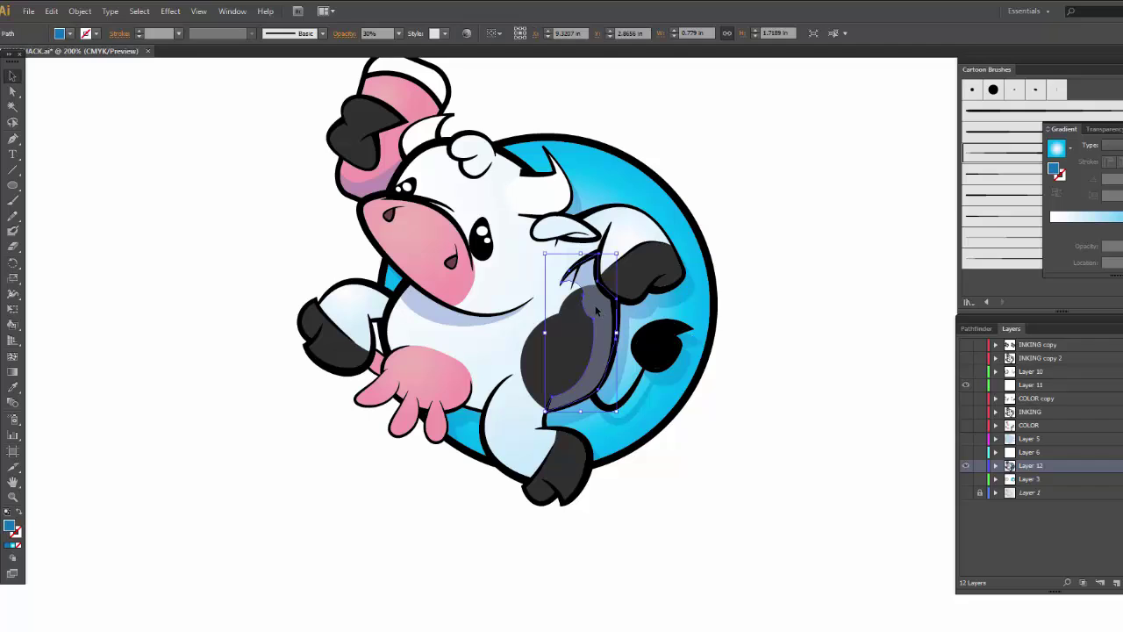
left_click(696, 432)
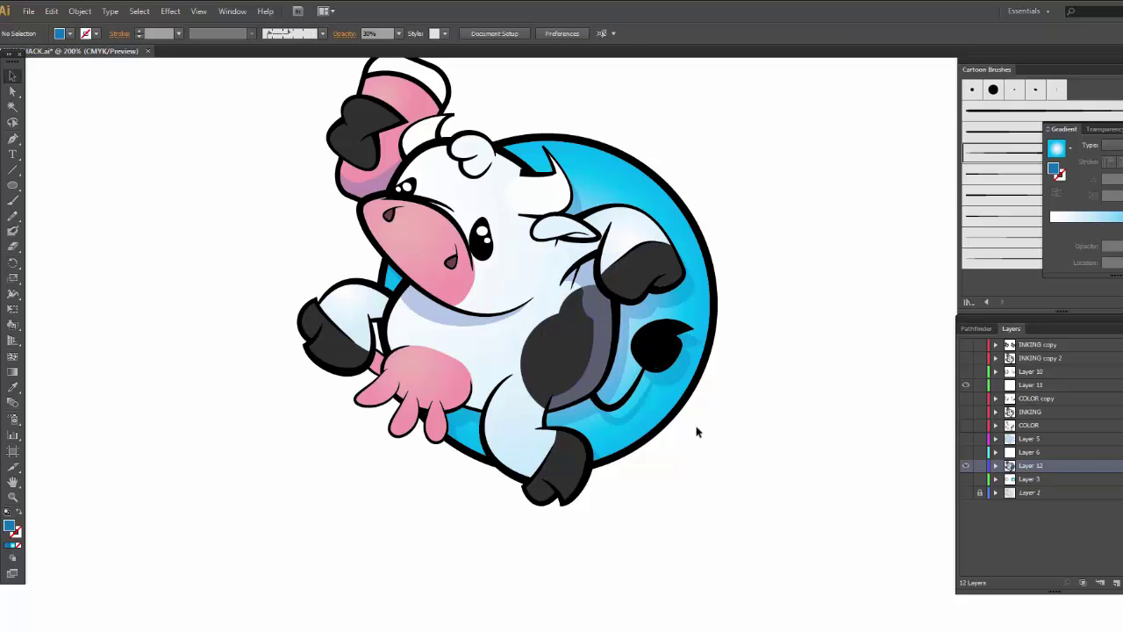
left_click(598, 338)
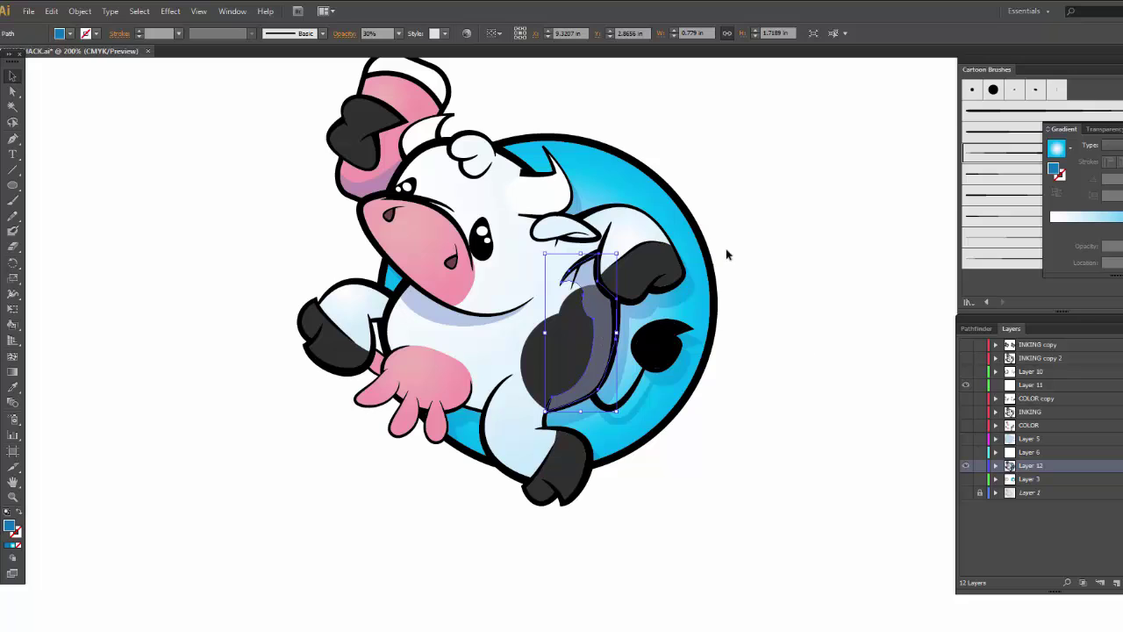
left_click(796, 250)
left_click(429, 307)
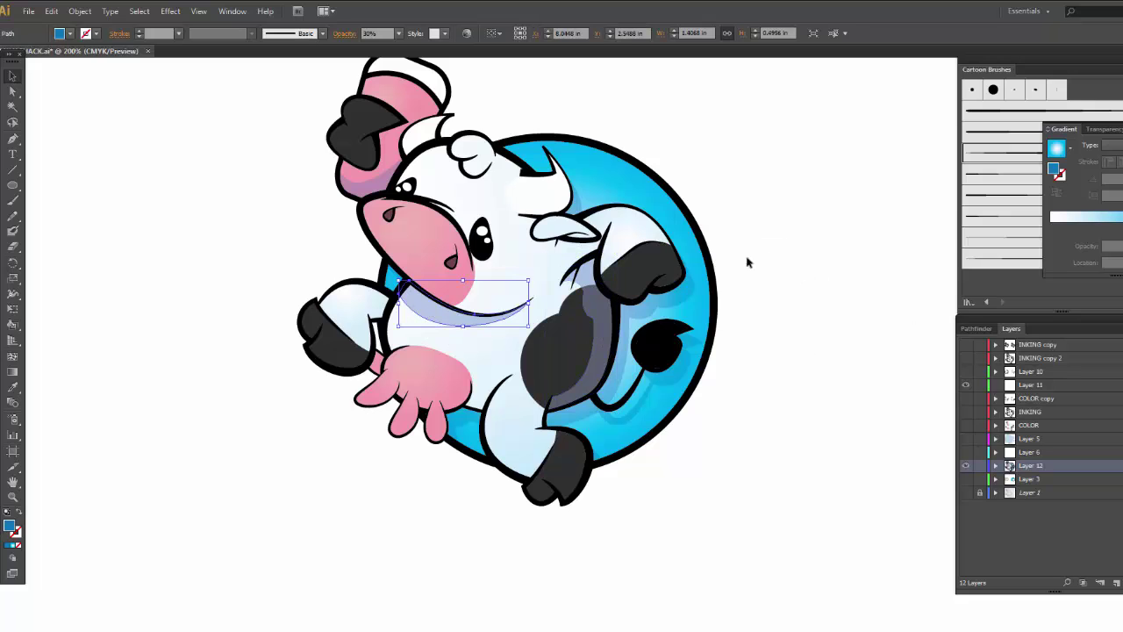
left_click(140, 321)
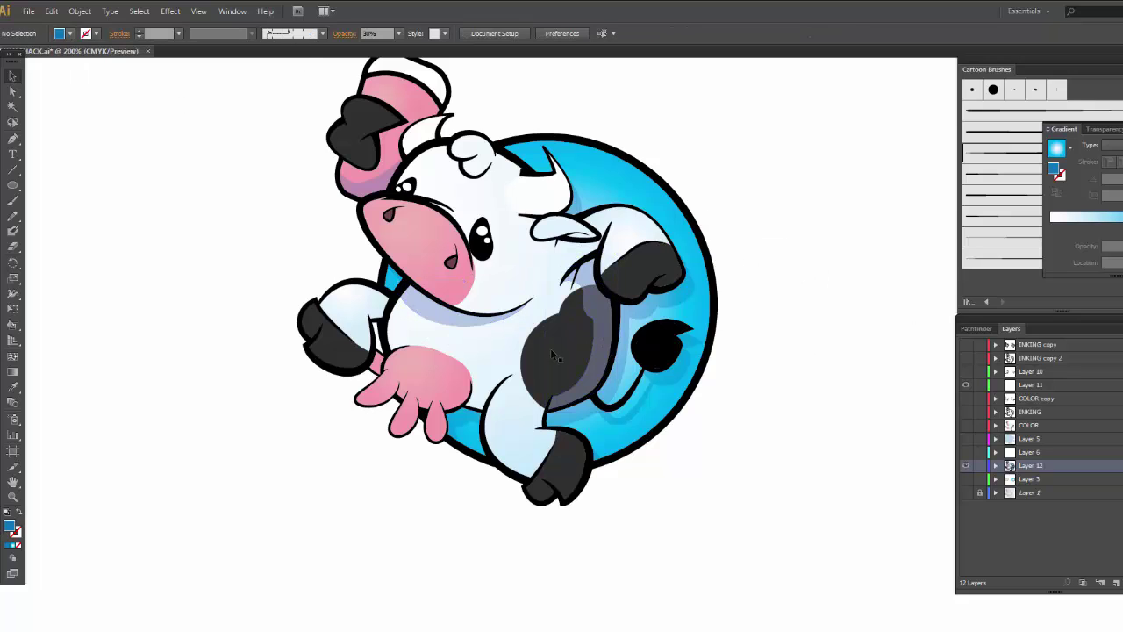
left_click(589, 280)
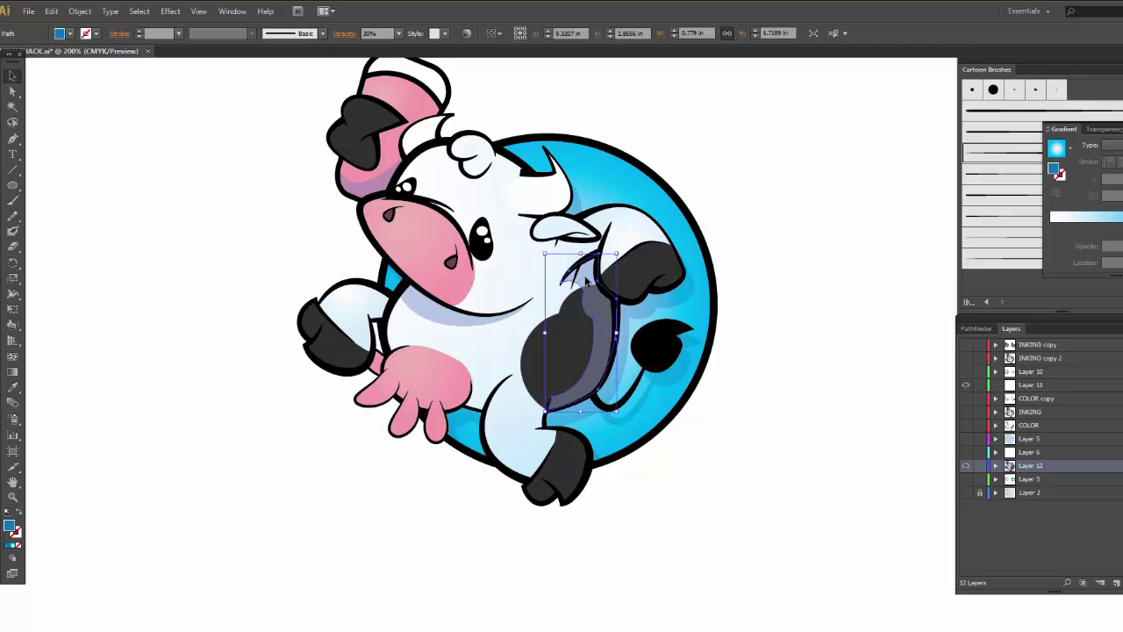
Try to bring the black body spot forward above the transparent blue body shadow.
left_click(786, 252)
left_click(558, 349)
right_click(559, 349)
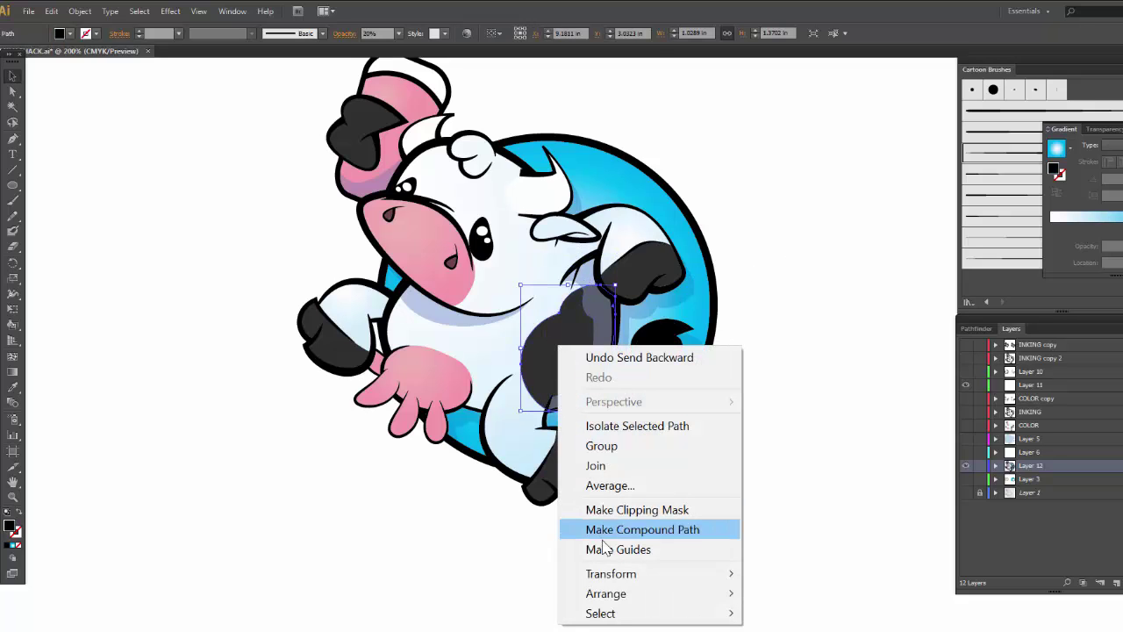
mouse_move(626, 596)
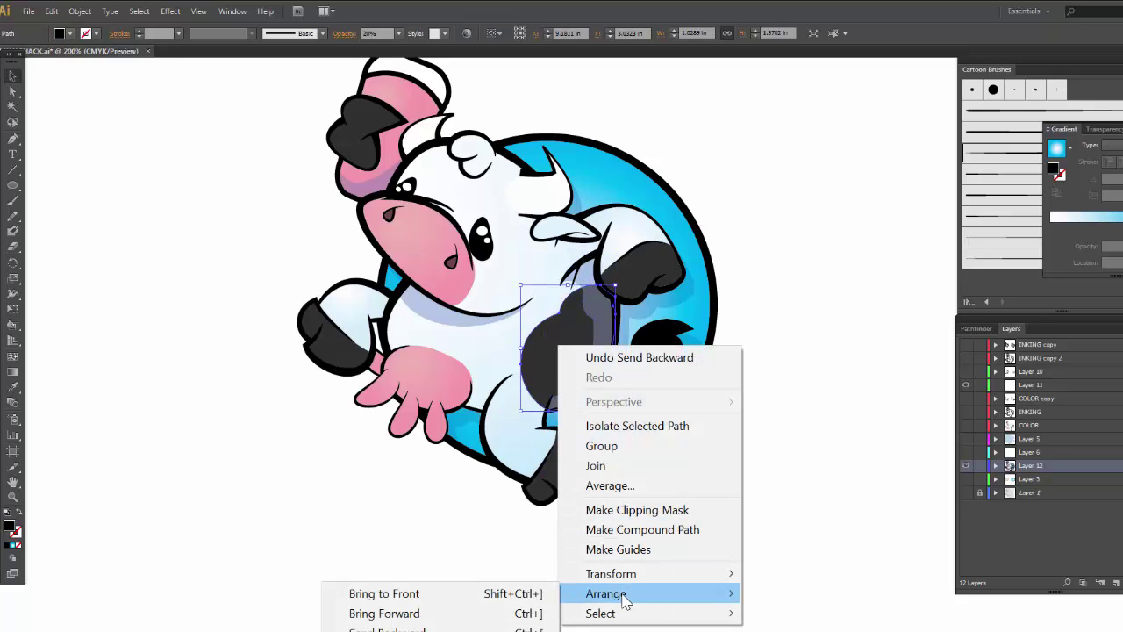
left_click(433, 613)
left_click(465, 498)
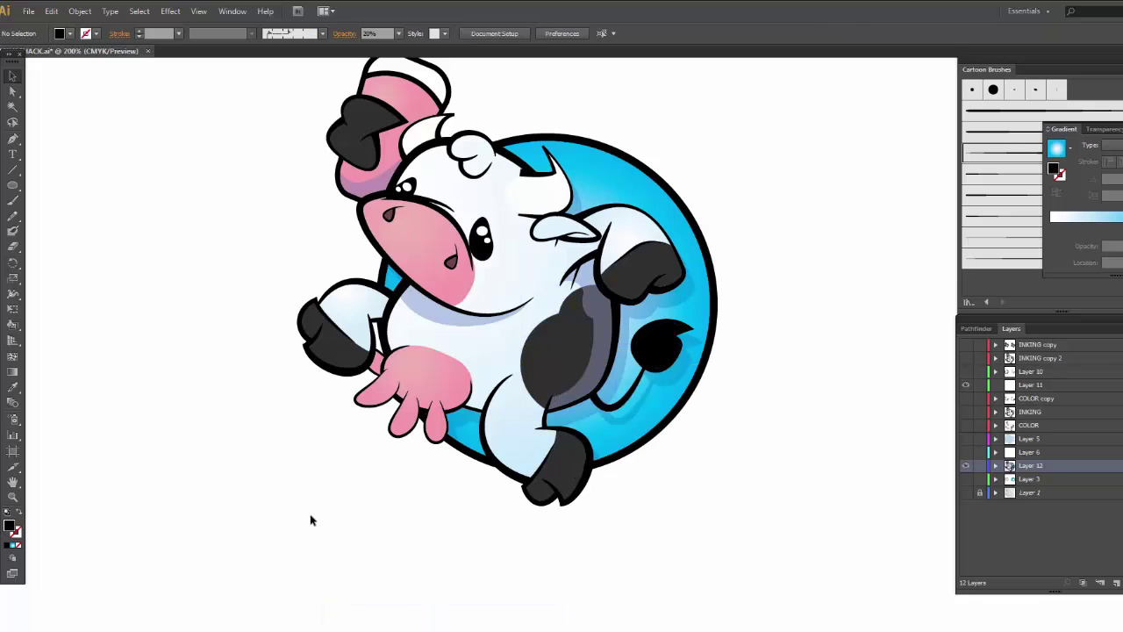
left_click(635, 332)
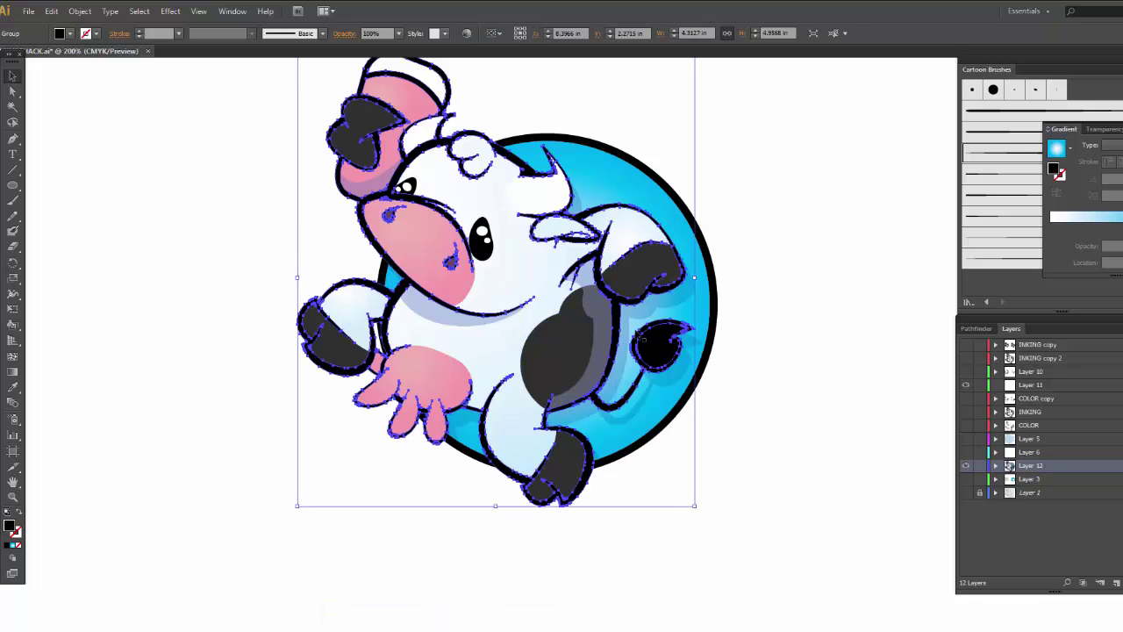
left_click(843, 319)
Erase the body shadow where it covers the black spot, and adjust the lower edge of the remaining armpit shadow.
left_click(601, 304)
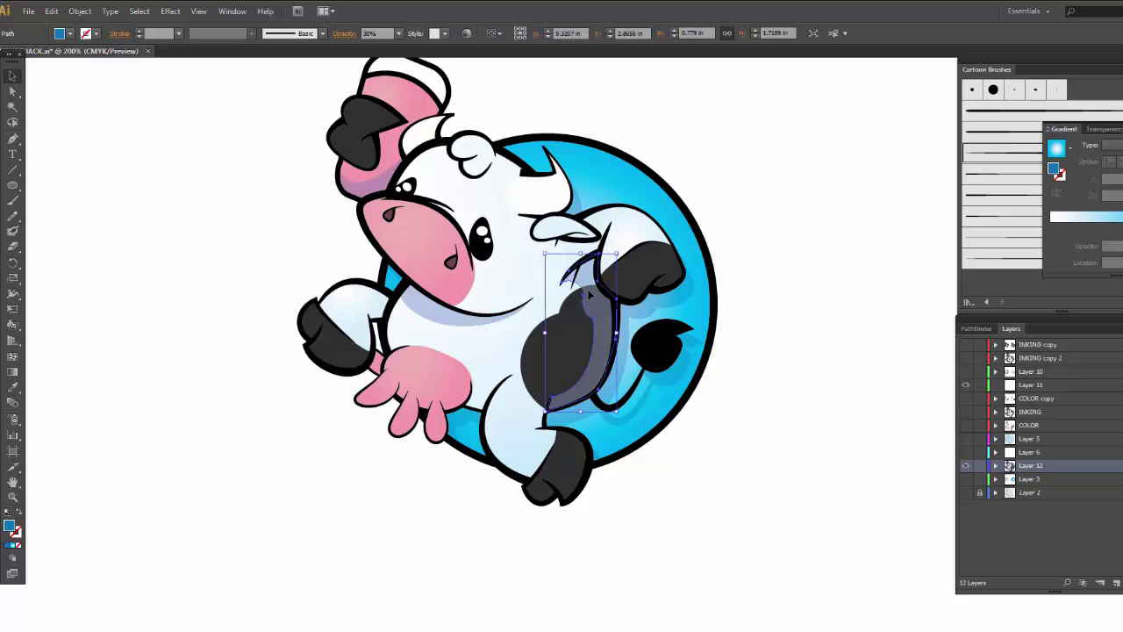
key("shift+e")
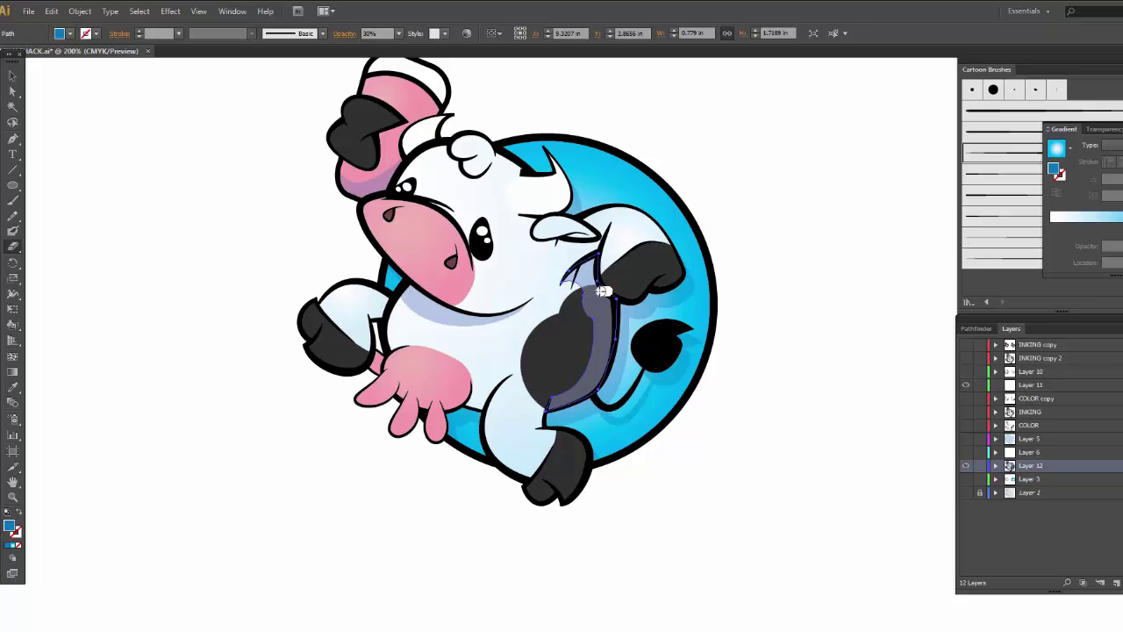
mouse_move(584, 290)
left_mouse_down()
mouse_move(611, 303)
mouse_move(596, 299)
mouse_move(608, 306)
mouse_move(593, 365)
mouse_move(547, 404)
mouse_move(598, 383)
mouse_move(549, 400)
mouse_move(606, 364)
mouse_move(613, 293)
mouse_move(596, 308)
mouse_move(583, 364)
mouse_move(610, 351)
left_mouse_up()
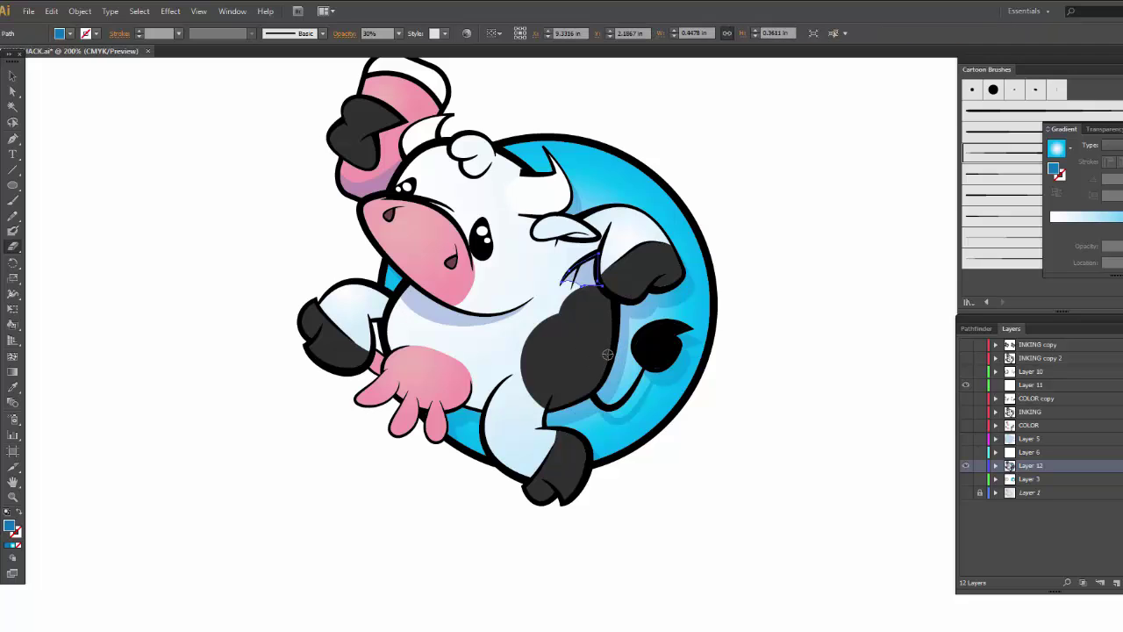
key("a")
left_click(582, 286)
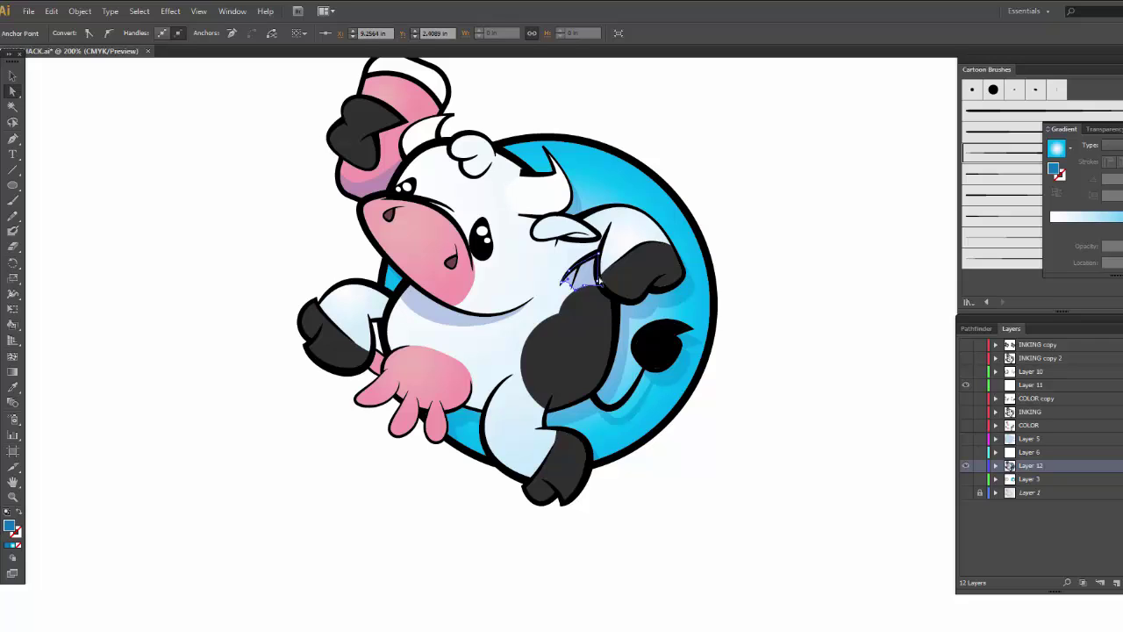
left_click(795, 267)
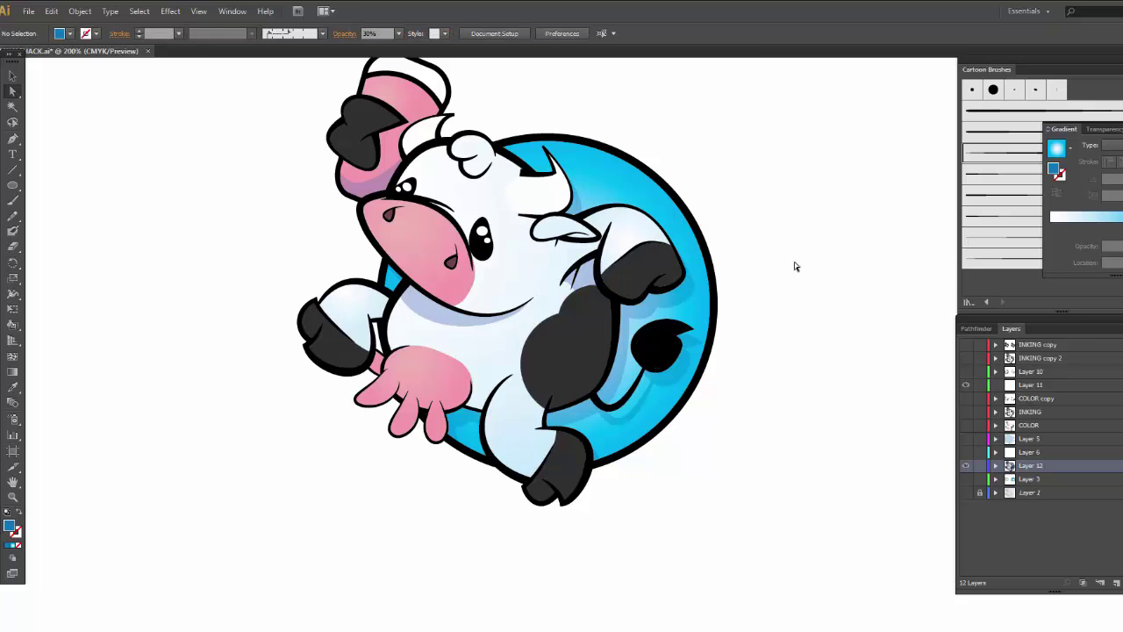
Draw a closed blue shadow shape with the Pen tool, running from the base of the horn and curving beneath the ear.
key("p")
left_click(518, 213)
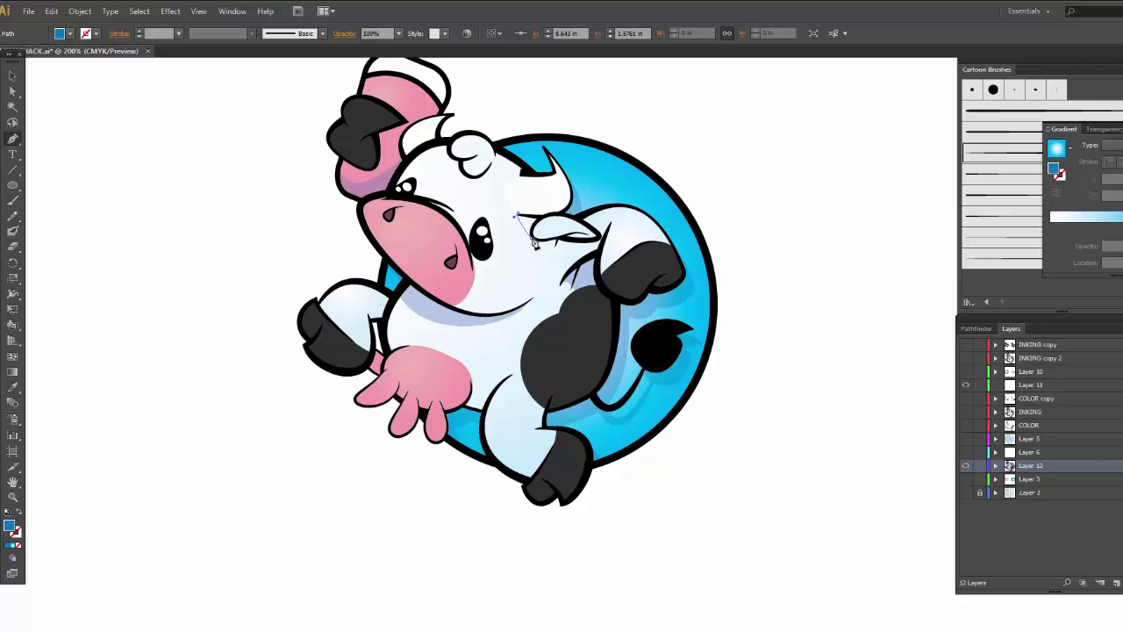
left_click_drag(532, 237, 558, 238)
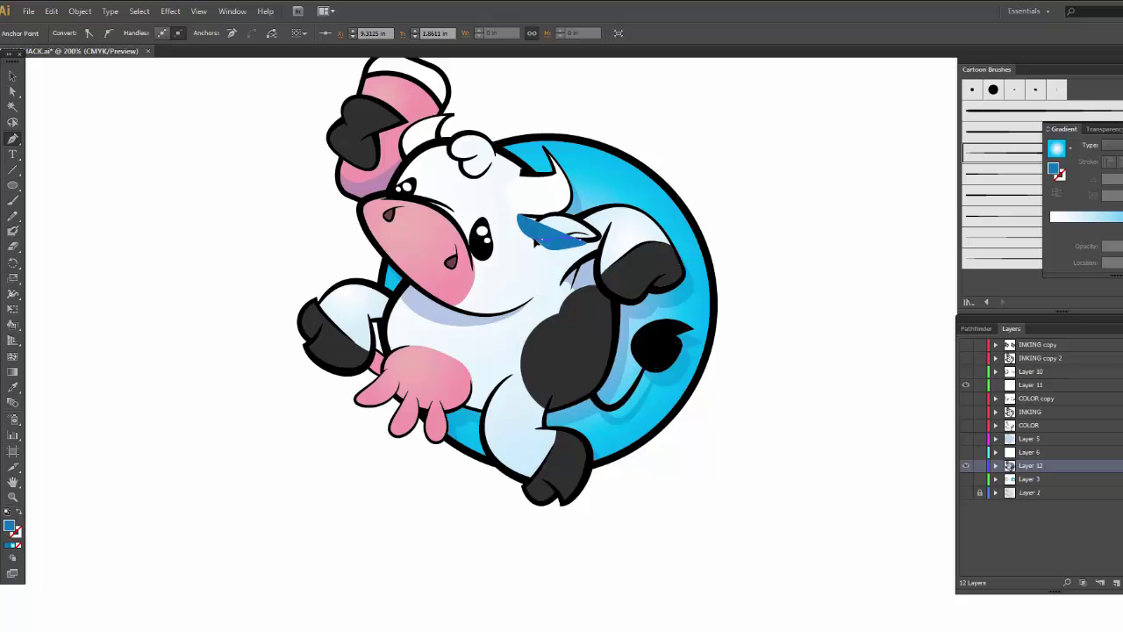
left_click_drag(534, 241, 518, 216)
key("v")
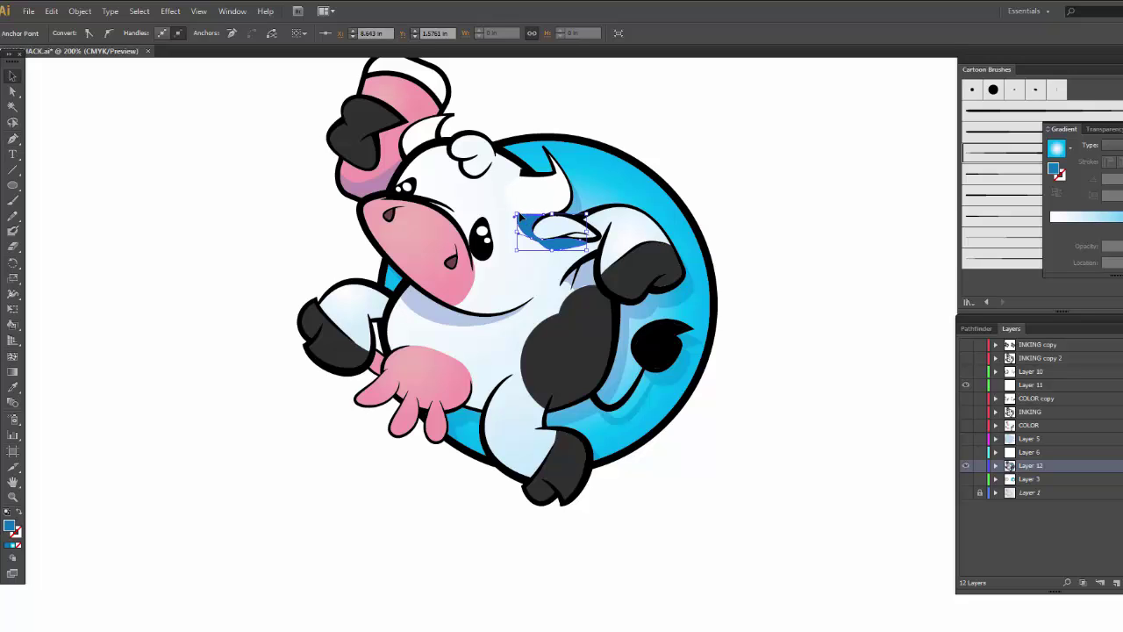
Match the ear shadow to the chin shadow's 30% opacity blue with the Eyedropper and send it backward behind the inking.
left_click(271, 252)
left_click(576, 235)
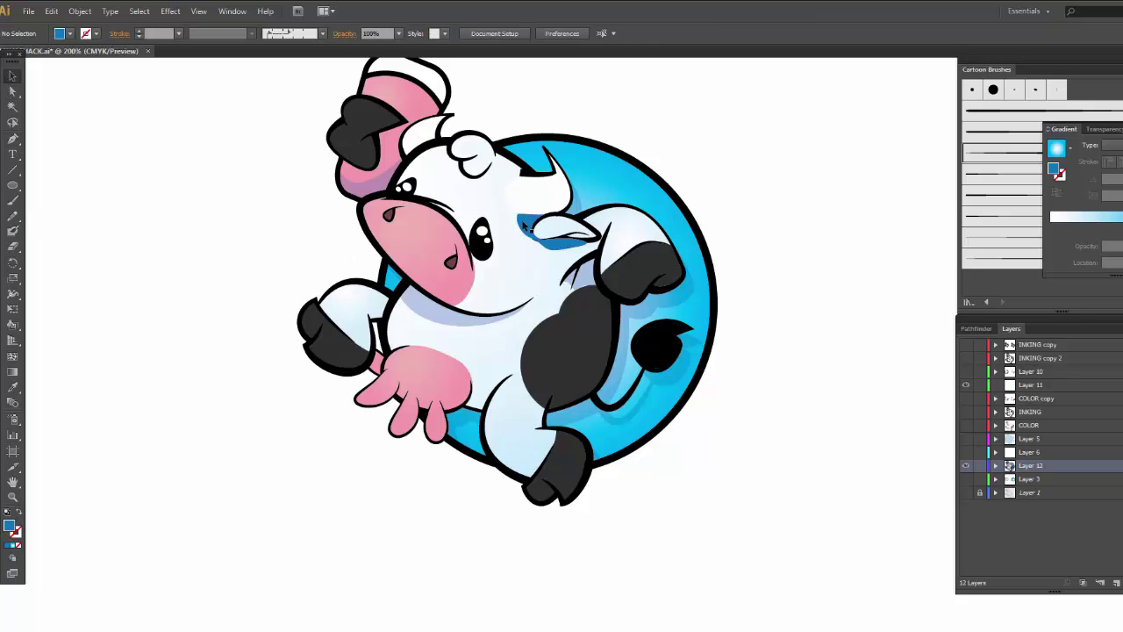
key("i")
left_click(420, 304)
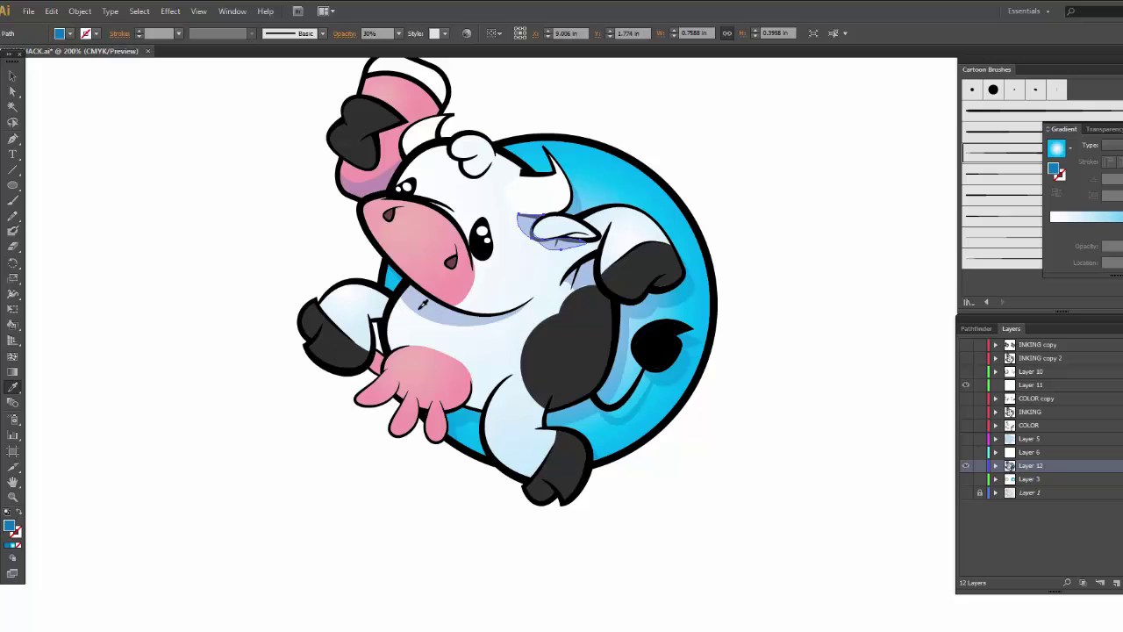
left_click(12, 76)
right_click(526, 230)
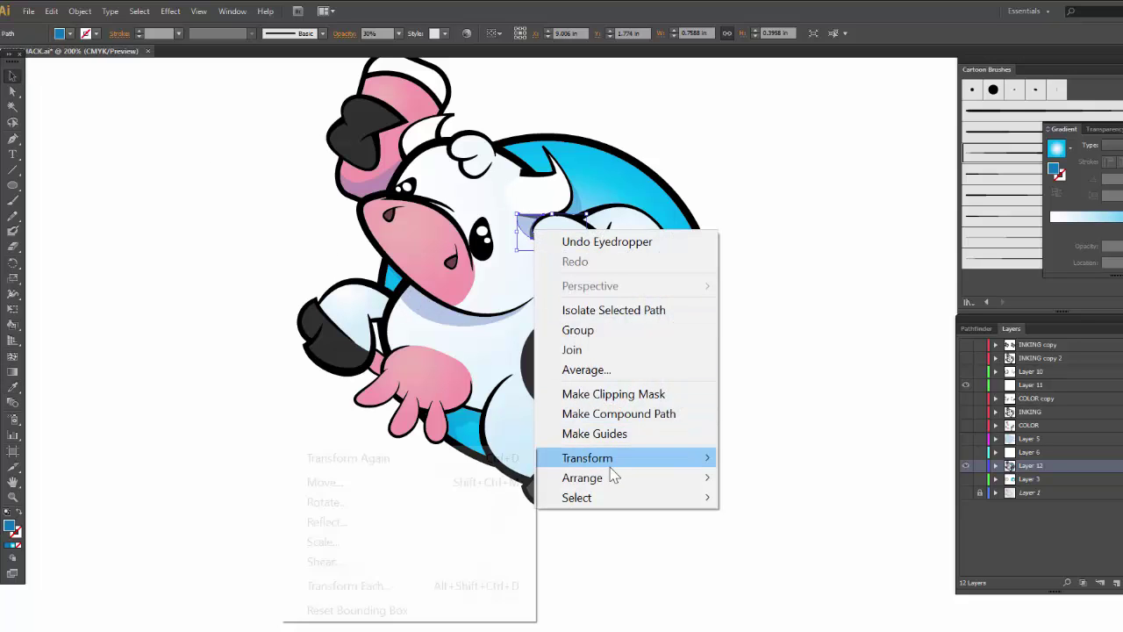
mouse_move(597, 477)
left_click(395, 521)
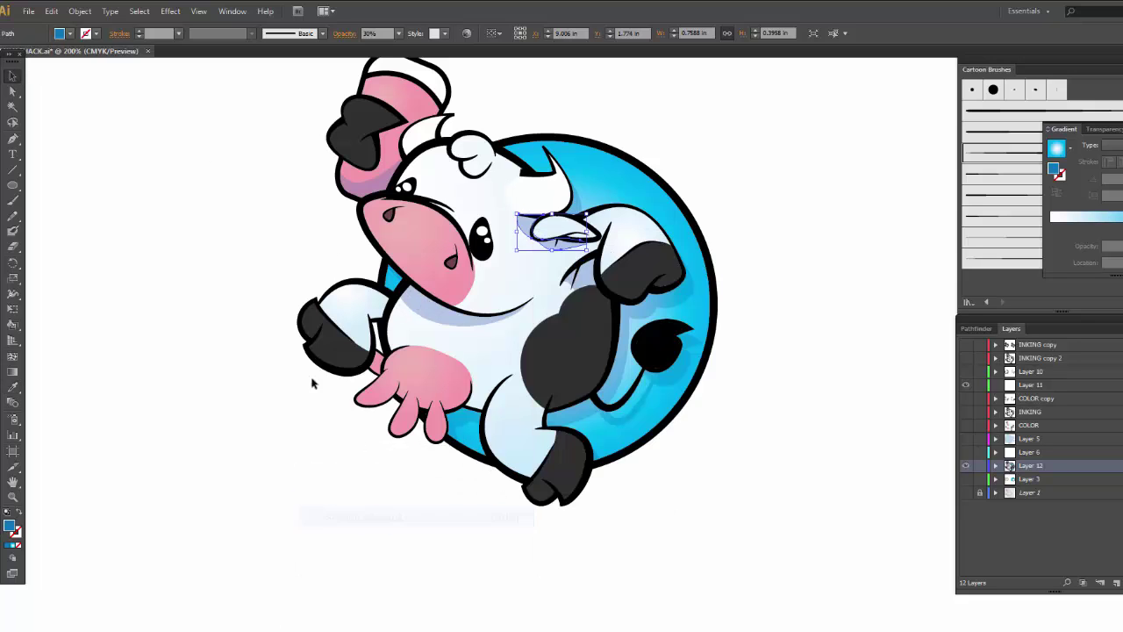
Move the ear shadow's lower anchor point slightly down to widen the shadow beneath the ear.
left_click(525, 240)
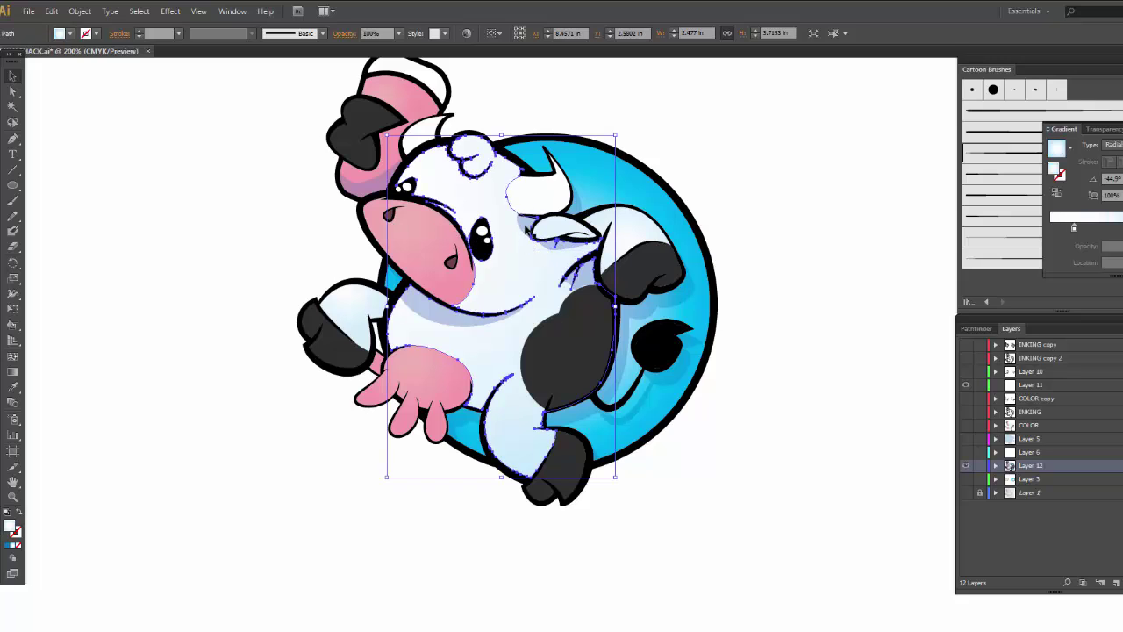
left_click(527, 228)
key("a")
left_click_drag(531, 244, 544, 254)
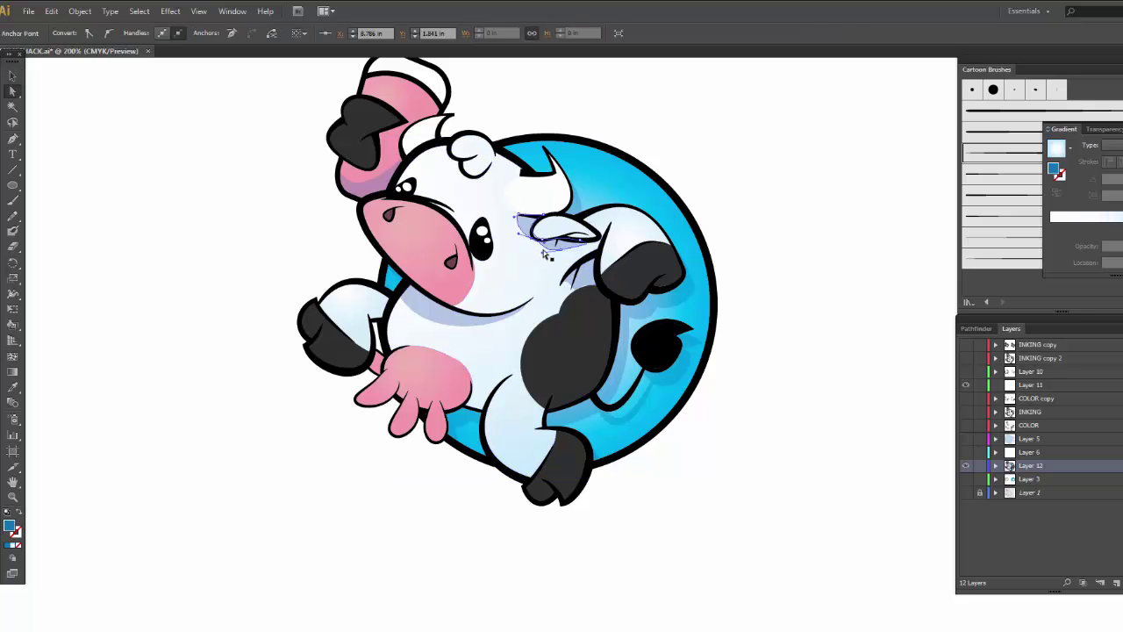
key("Down")
key("Down")
left_click(750, 186)
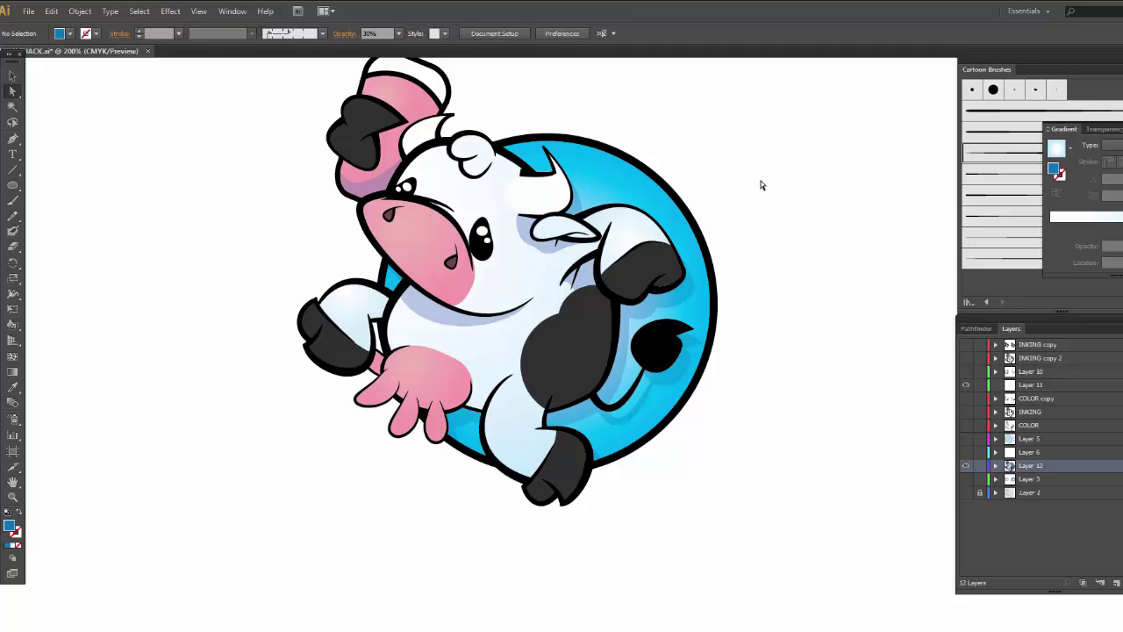
Refine the curve of the ear shadow's outer edge by adjusting its anchor point and direction handle.
left_click(529, 234)
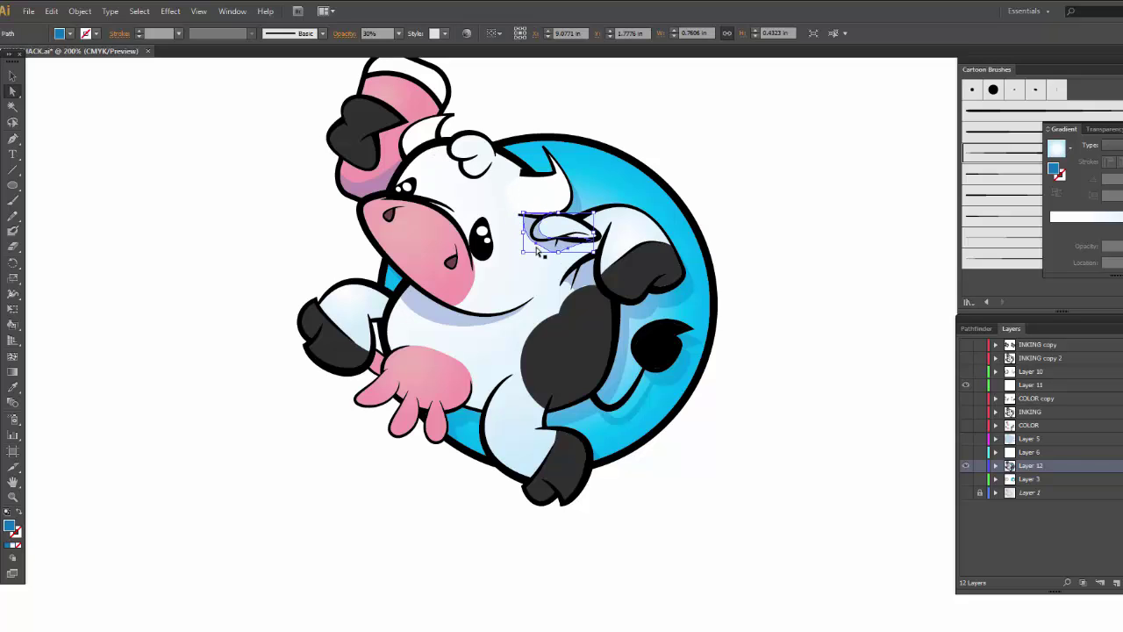
left_click(531, 246)
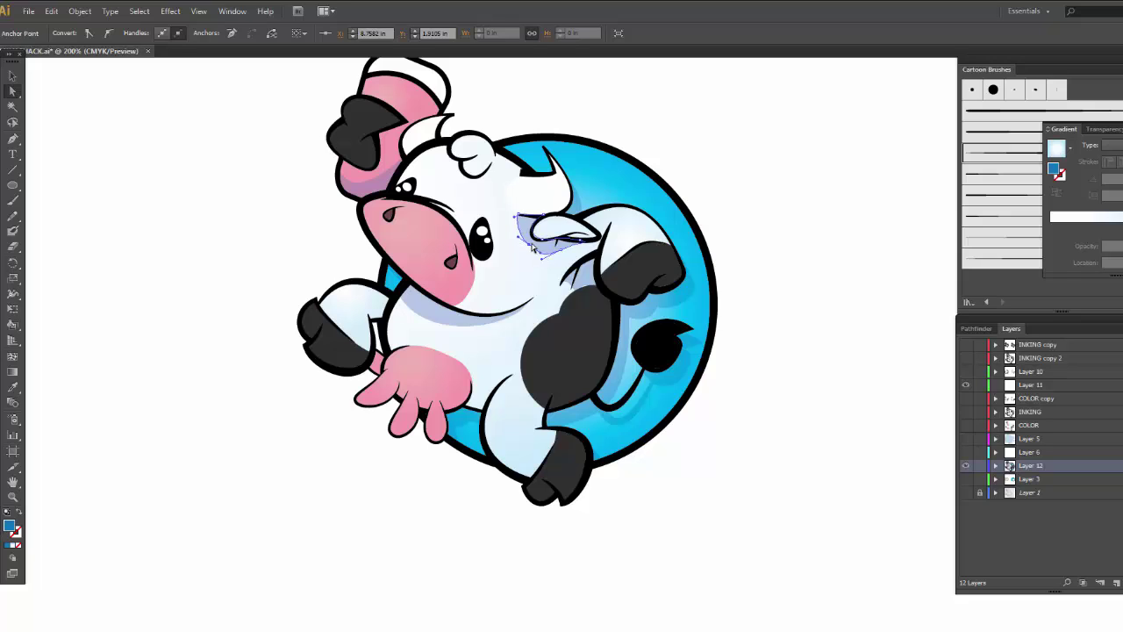
left_click_drag(531, 248, 511, 237)
left_click(547, 262)
left_click(736, 158)
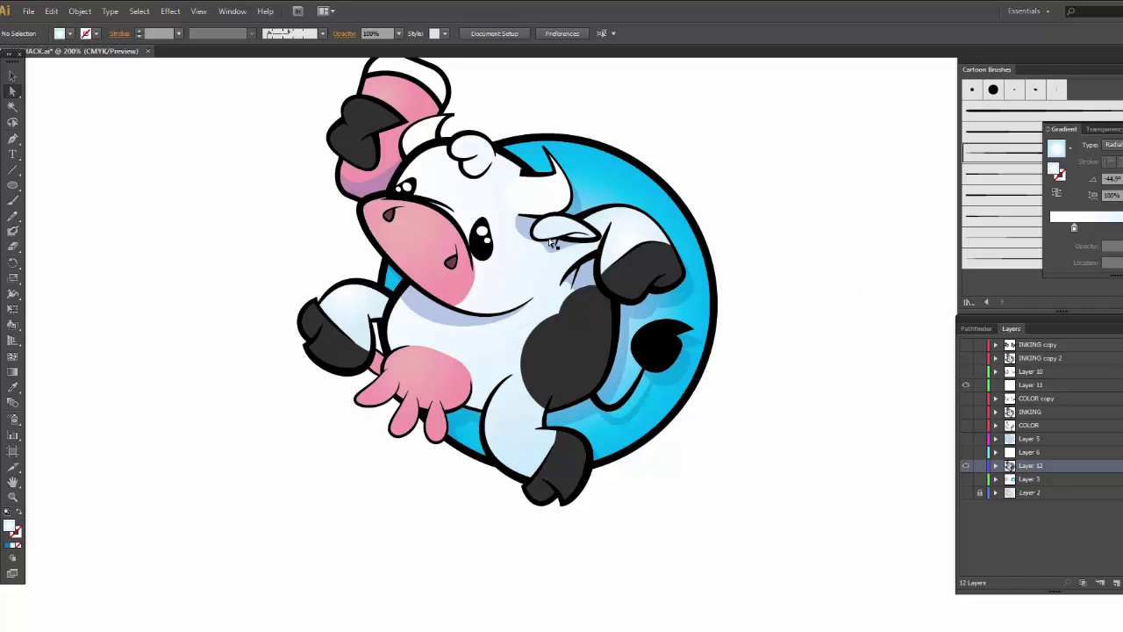
Draw a closed shadow shape with the Pen tool on the outstretched arm below the muzzle, where it meets the body.
left_click(12, 497)
left_click_drag(336, 261, 422, 339)
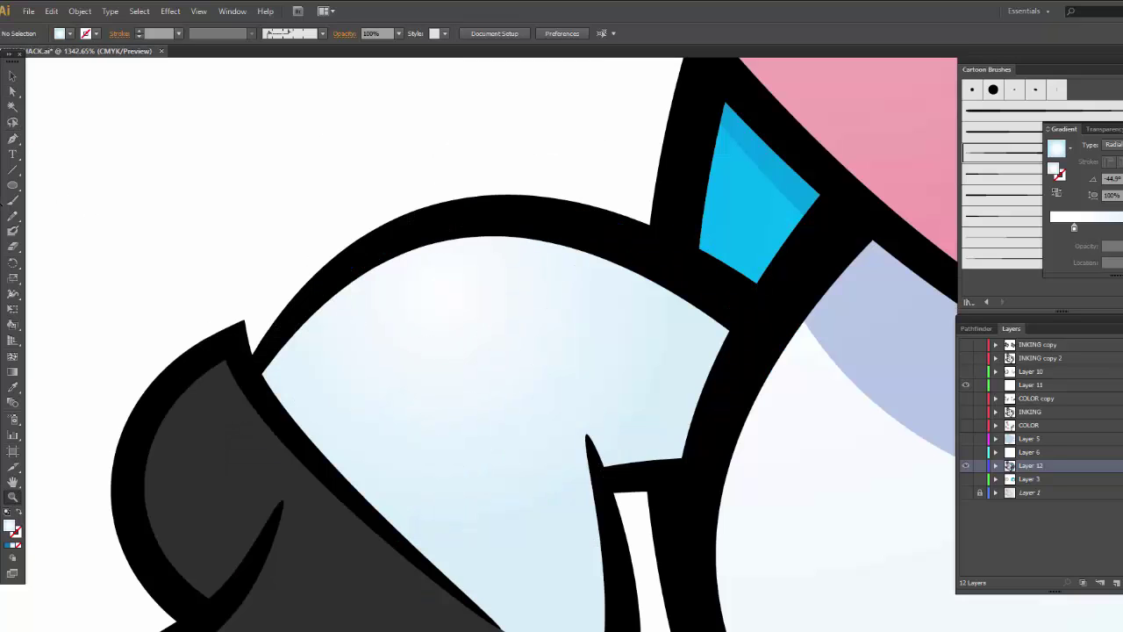
left_click(12, 138)
left_click(704, 444)
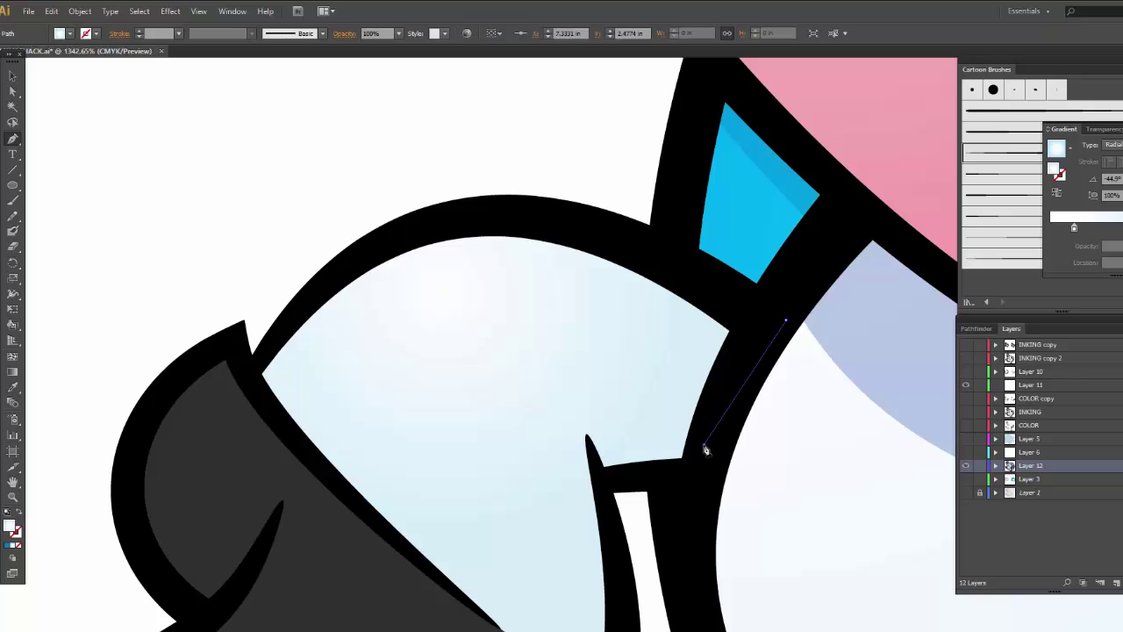
left_click(702, 467)
left_click(634, 473)
left_click_drag(645, 267, 700, 274)
left_click(789, 326)
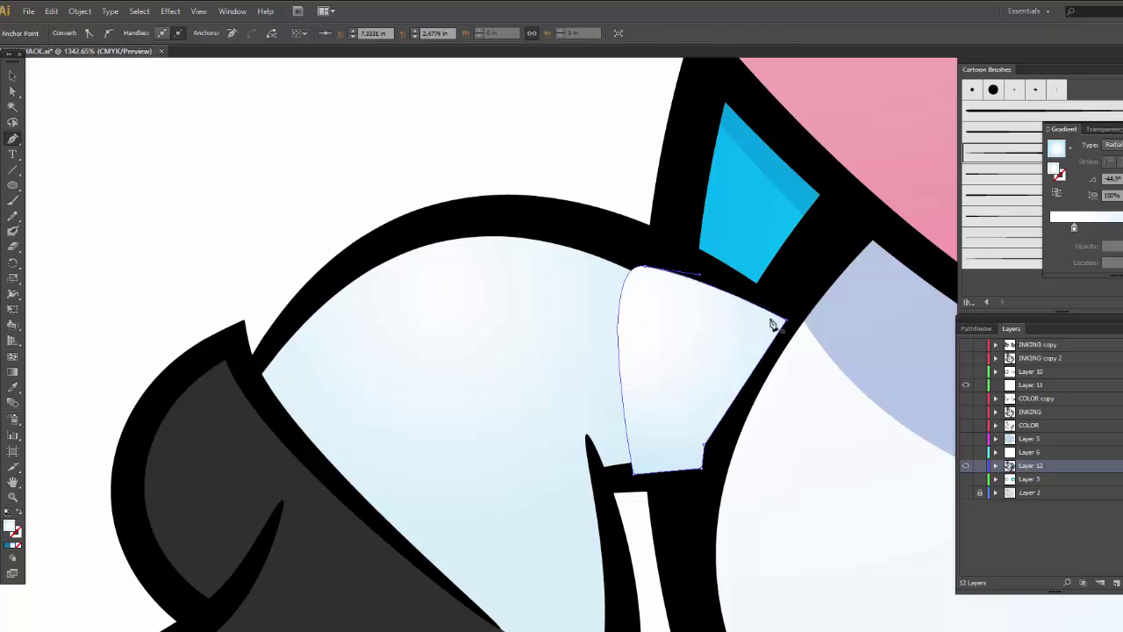
Fill the arm shadow with blue, match it to the chin shadow's 30% opacity, and send it backward behind the inking.
left_click(12, 75)
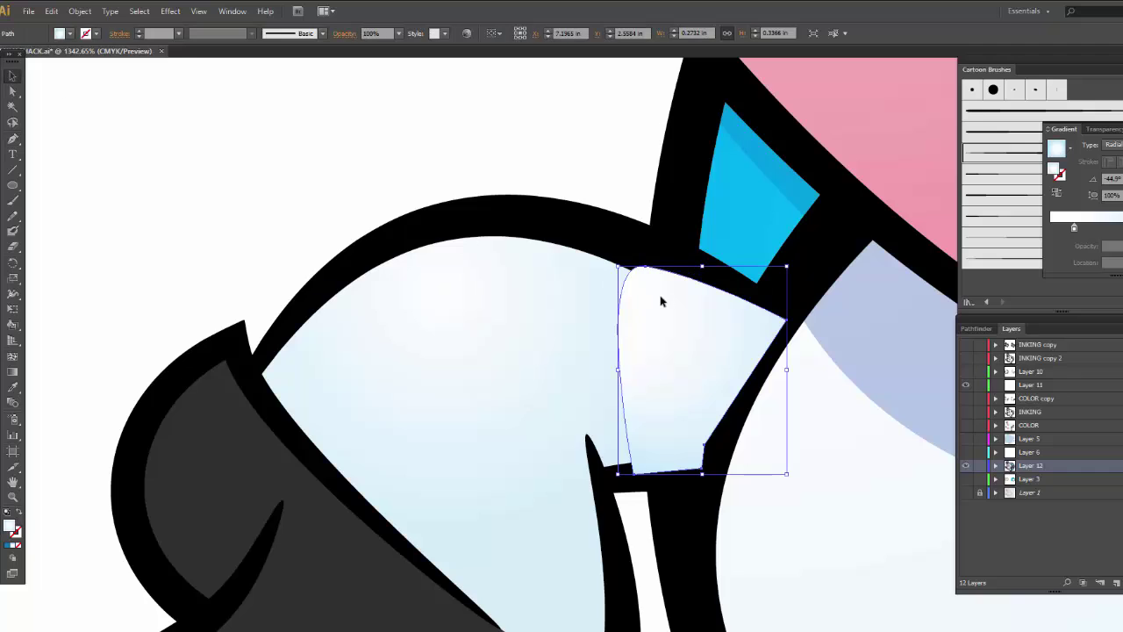
left_click(68, 33)
left_click(88, 64)
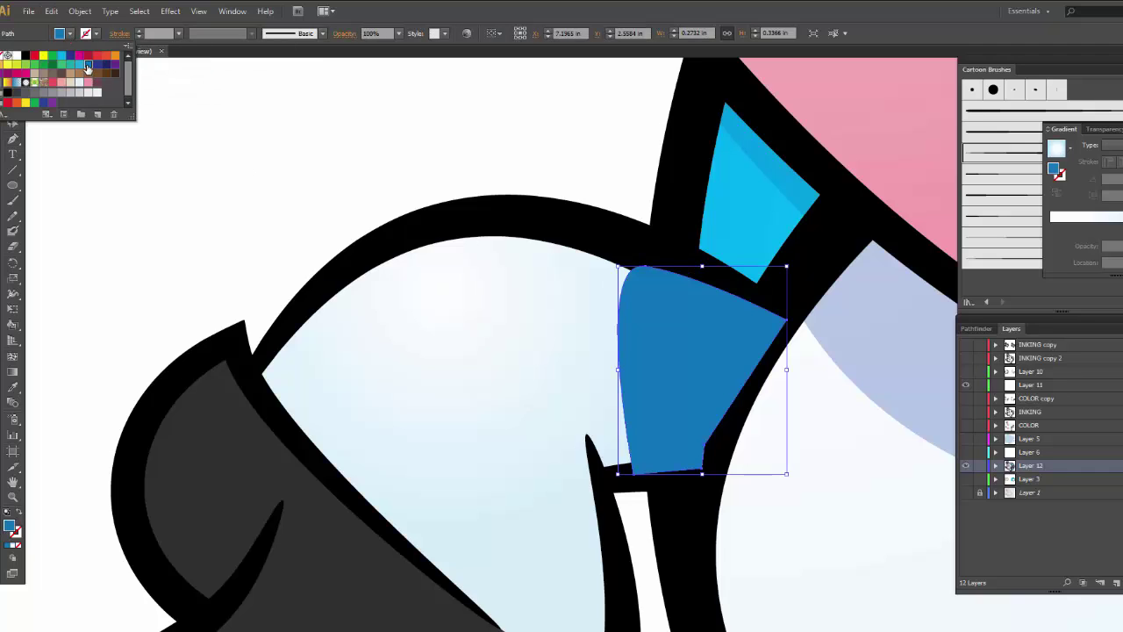
left_click(13, 386)
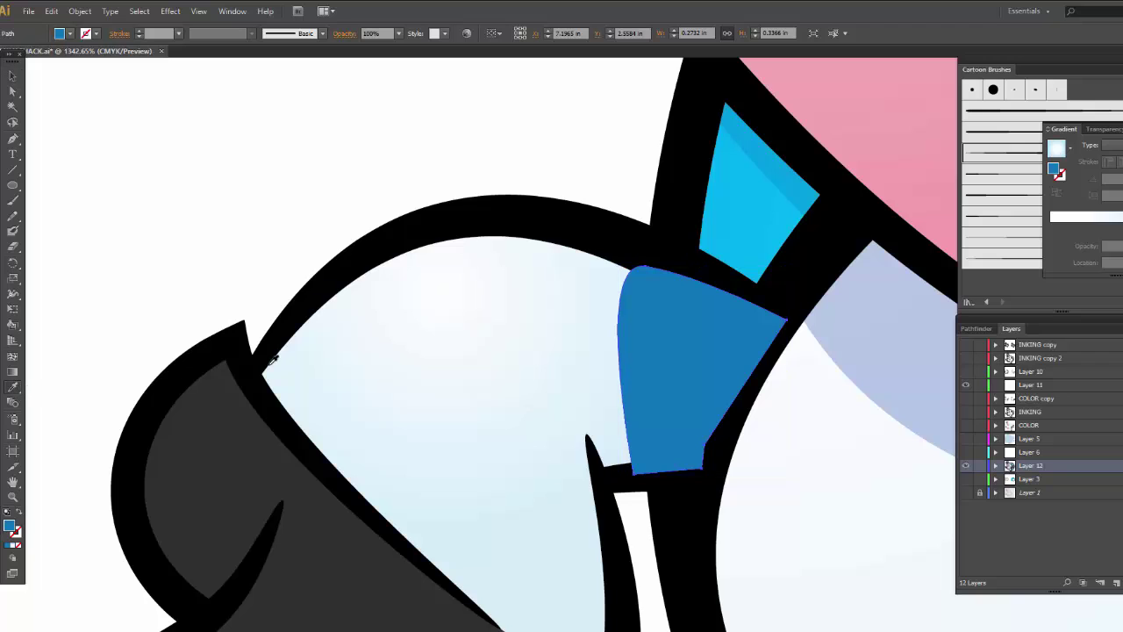
left_click(877, 354)
key("v")
right_click(685, 353)
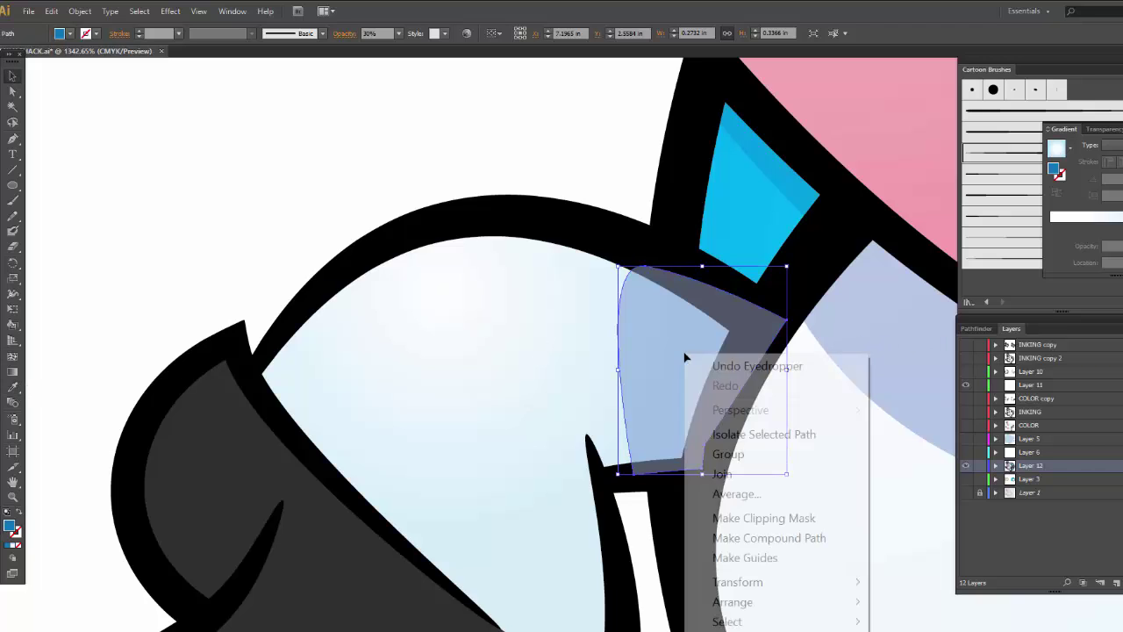
mouse_move(741, 601)
left_click(614, 557)
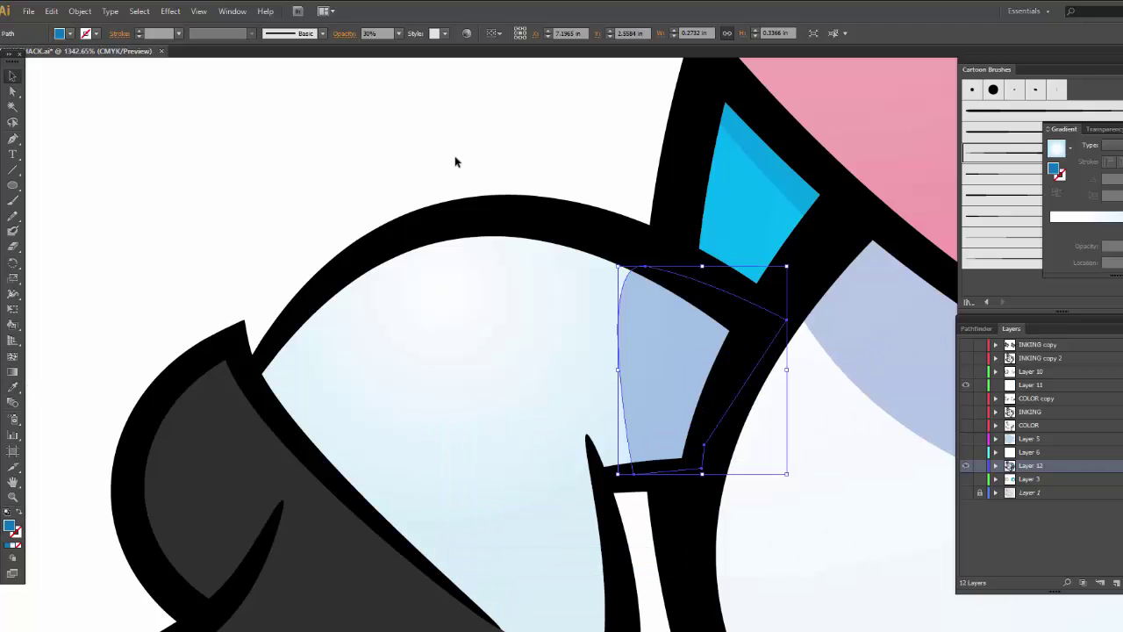
left_click(518, 163)
left_click(649, 369)
Draw a closed blue belly shadow with the Pen tool between the udder and the hind leg, with its upper edge curved.
key("ctrl+minus")
key("ctrl+minus")
key("ctrl+minus")
key("ctrl+minus")
key("ctrl+minus")
left_click_drag(669, 406, 378, 335)
left_click(386, 541)
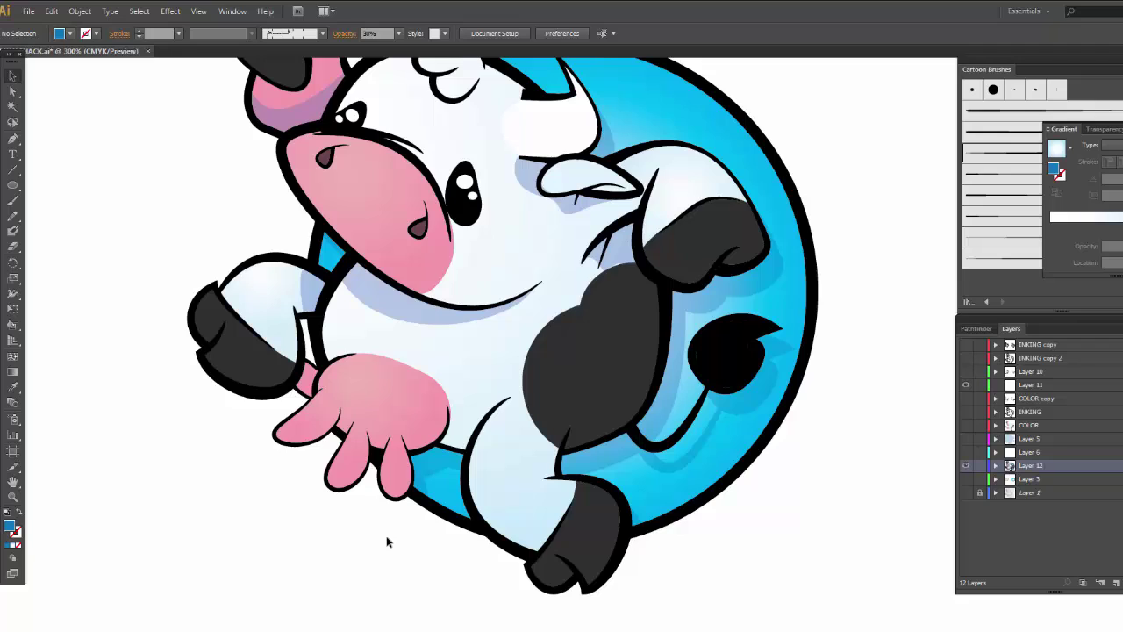
left_click(13, 138)
left_click(439, 443)
mouse_move(436, 443)
left_mouse_down()
mouse_move(422, 452)
mouse_move(444, 446)
left_mouse_up()
left_click(468, 453)
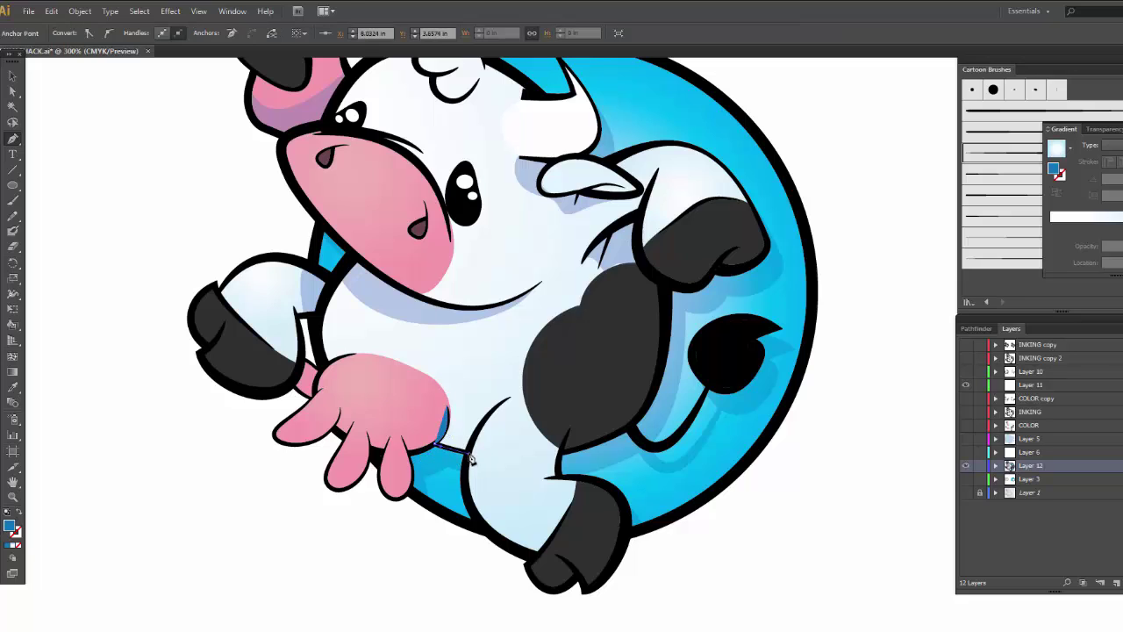
left_click_drag(501, 403, 526, 401)
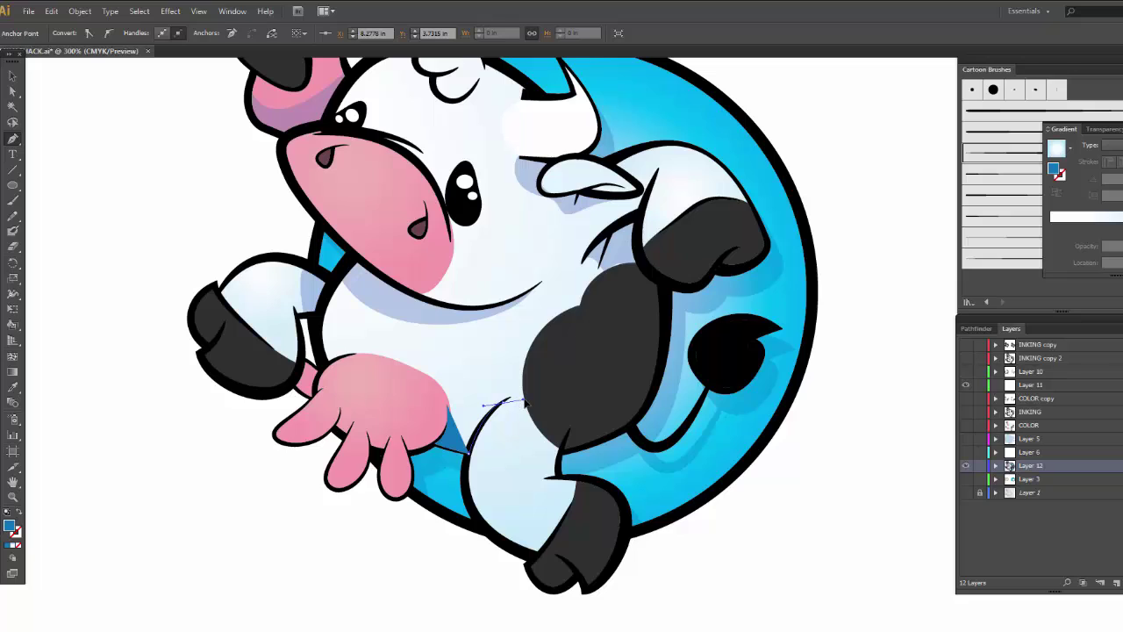
left_click(447, 410)
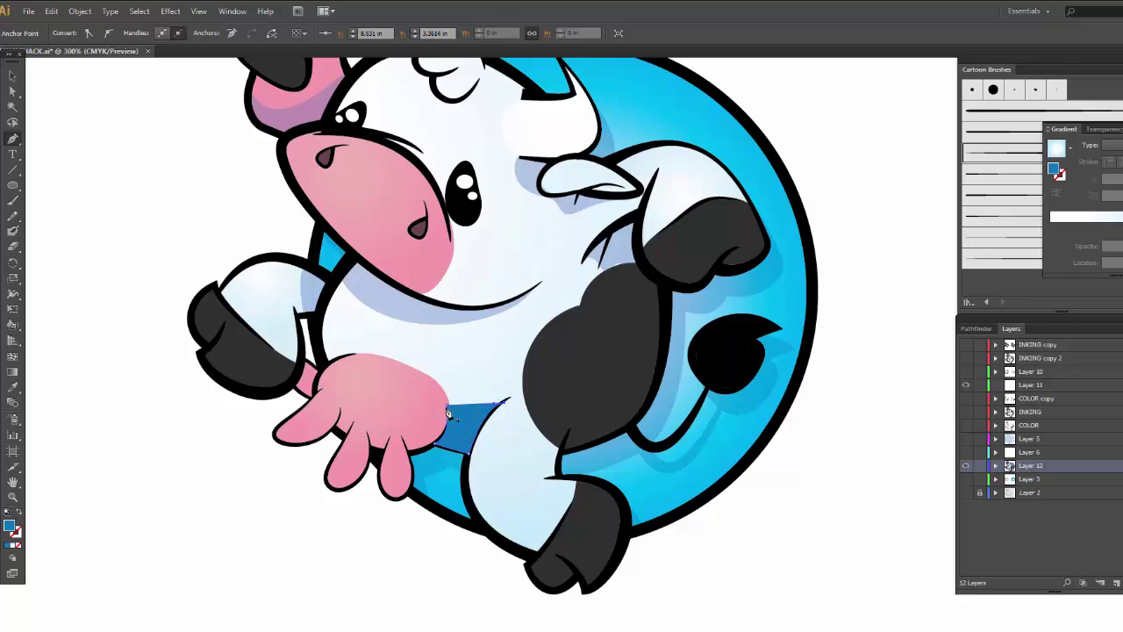
left_click_drag(450, 410, 449, 426)
key("ctrl+z")
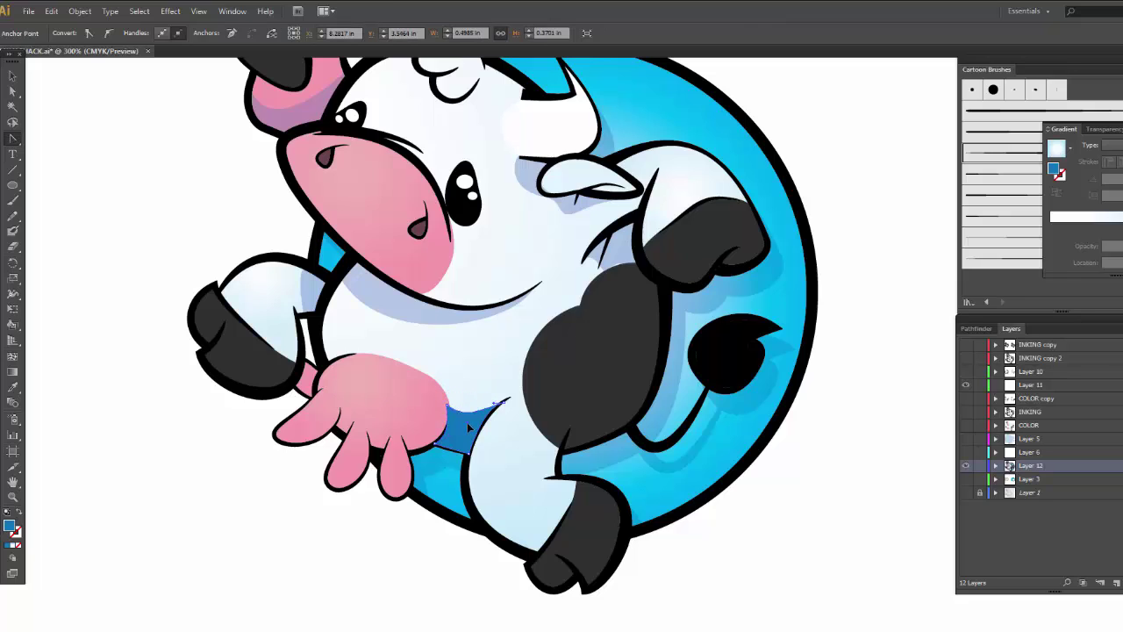
key("v")
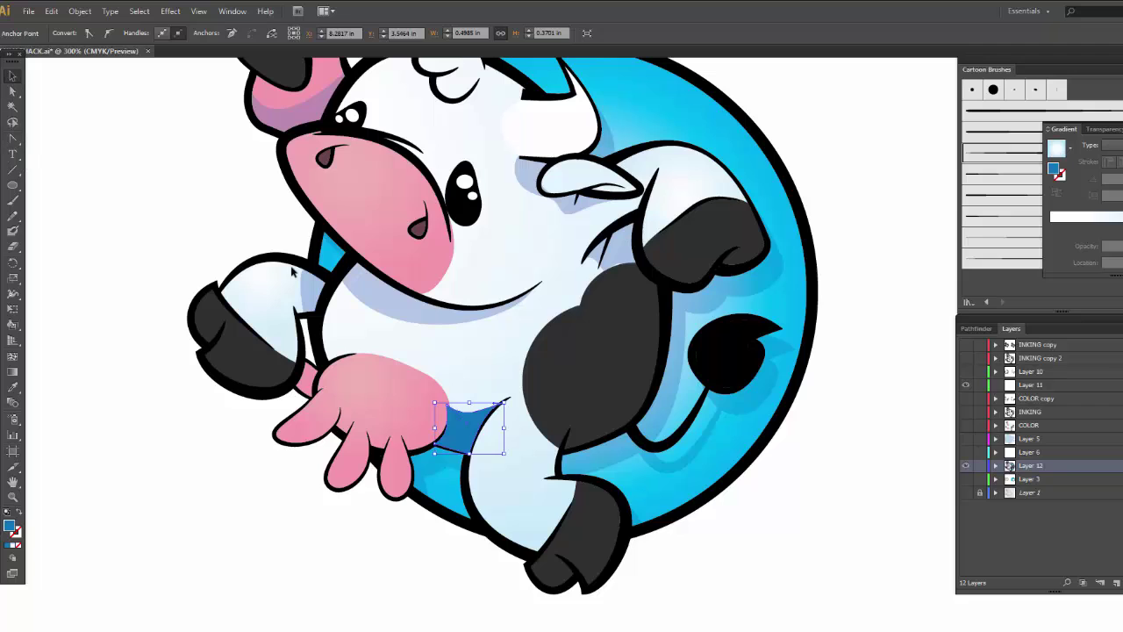
Match the belly shadow to the chin shadow's 30% opacity blue with the Eyedropper and send it backward behind the inking.
left_click(13, 387)
left_click(367, 287)
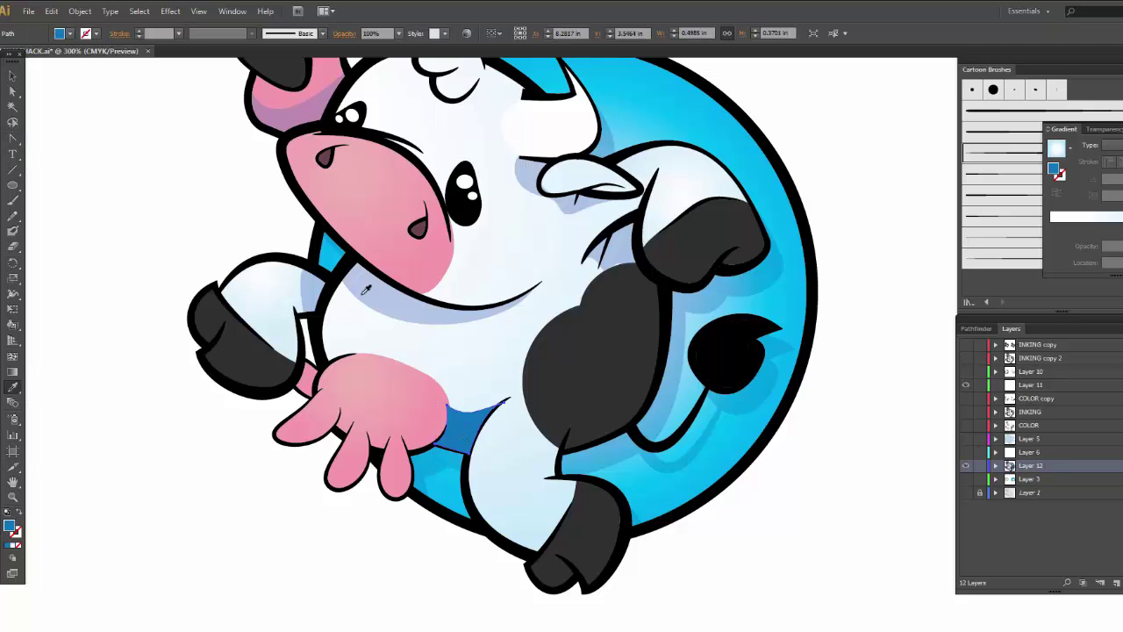
key("v")
right_click(468, 426)
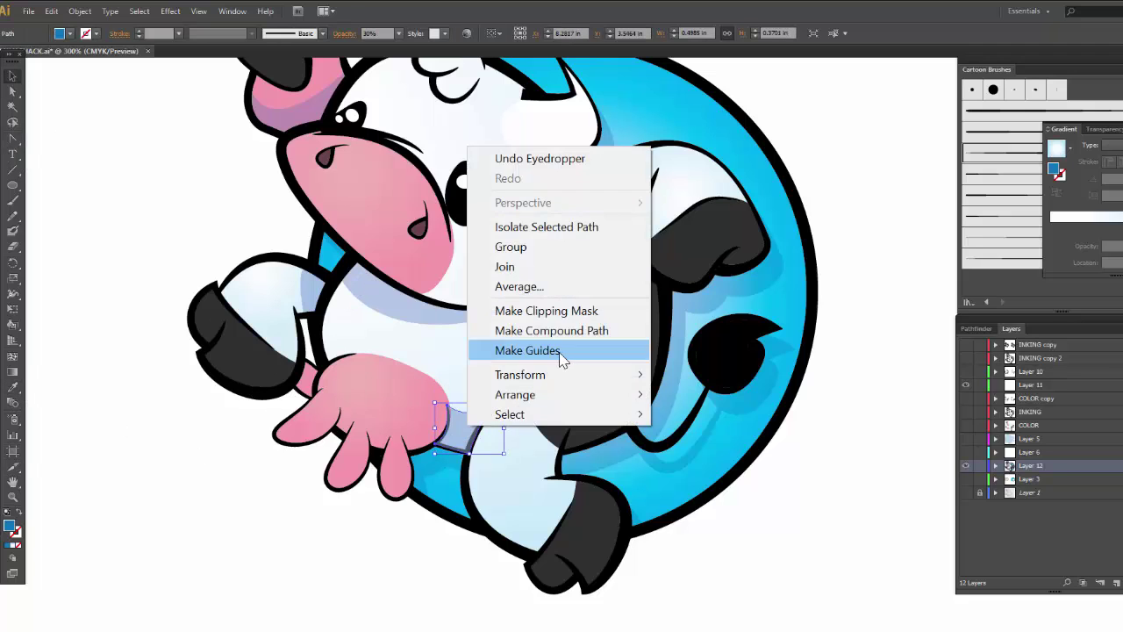
mouse_move(518, 394)
left_click(359, 434)
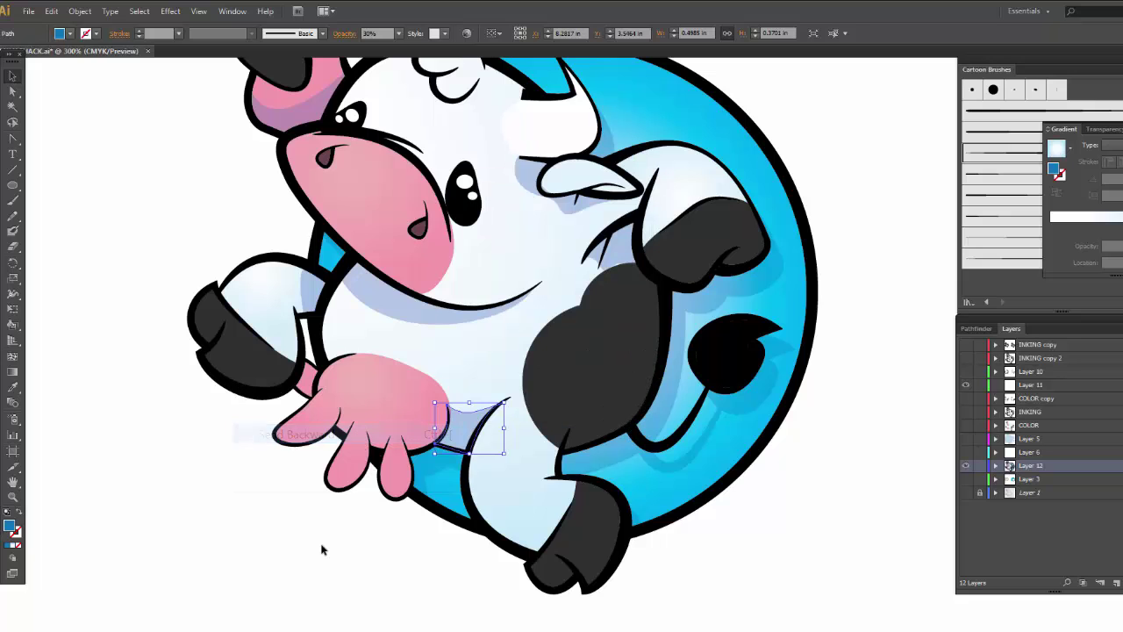
left_click(321, 547)
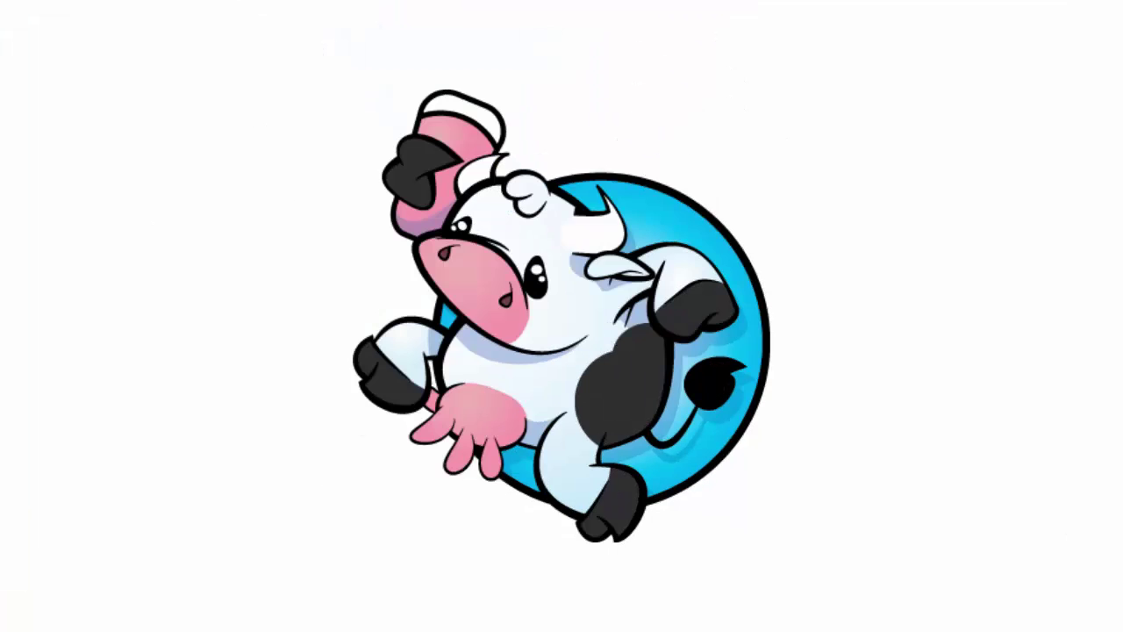